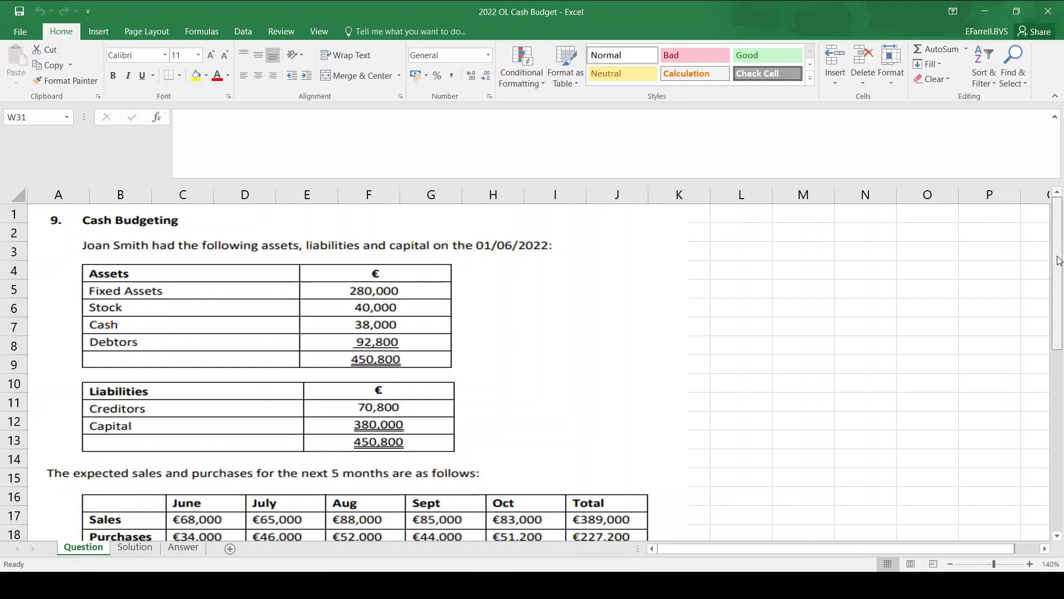
Read through the cash budgeting question's opening balances, expected sales and purchases, payment terms and requirements, and view the blank Answer sheet.
scroll(1061, 260, "down", 3)
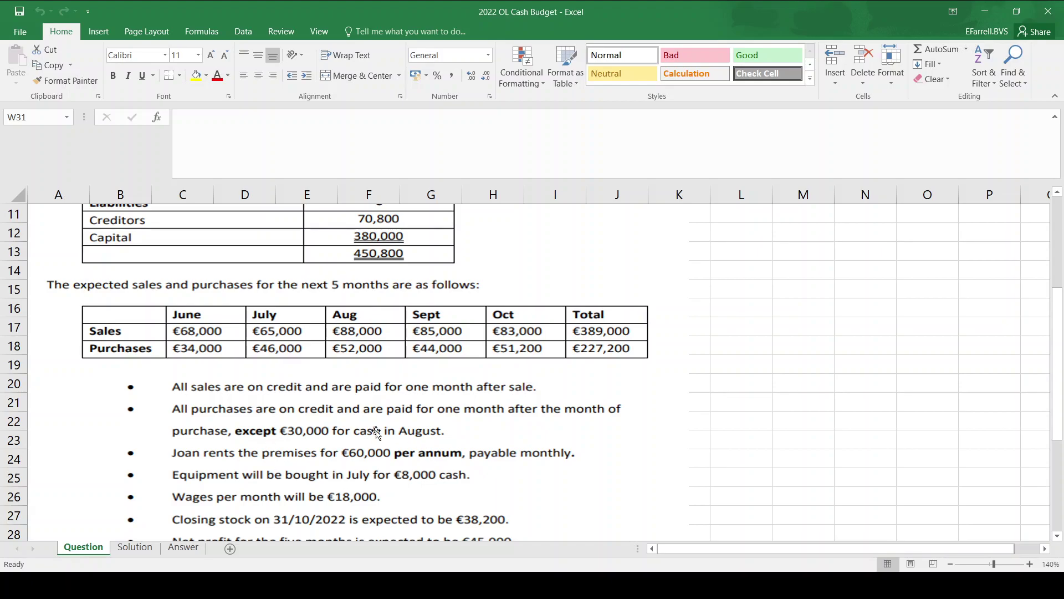
left_click_drag(1062, 346, 1062, 425)
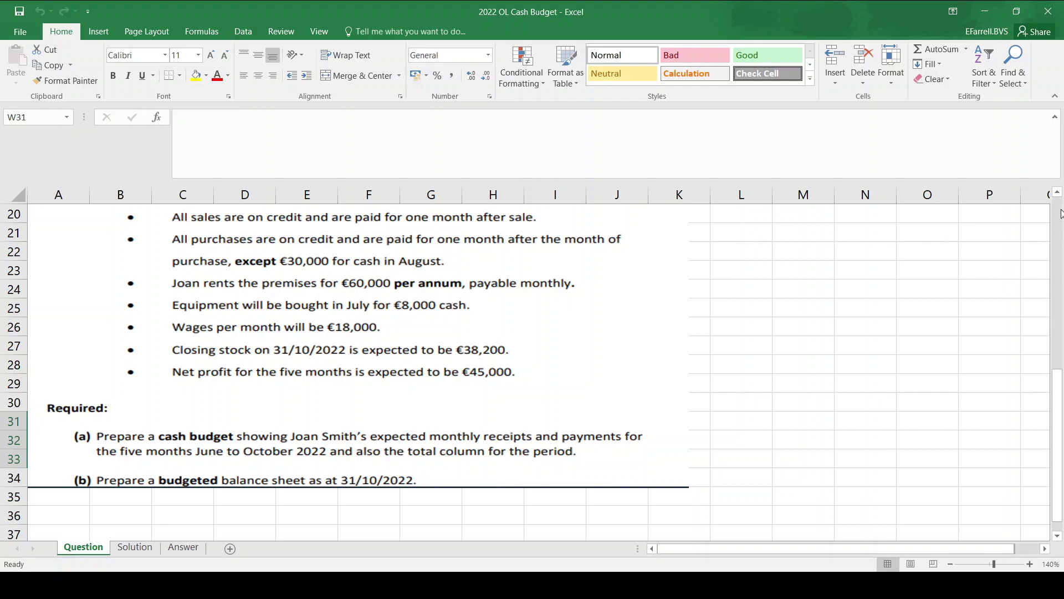
scroll(1061, 214, "up", 7)
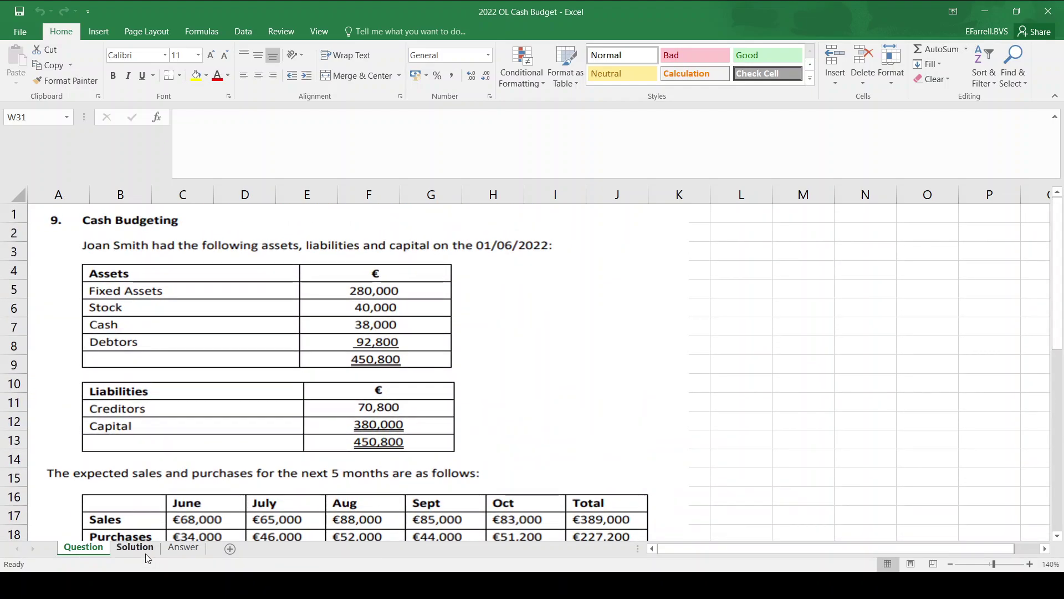
left_click(172, 550)
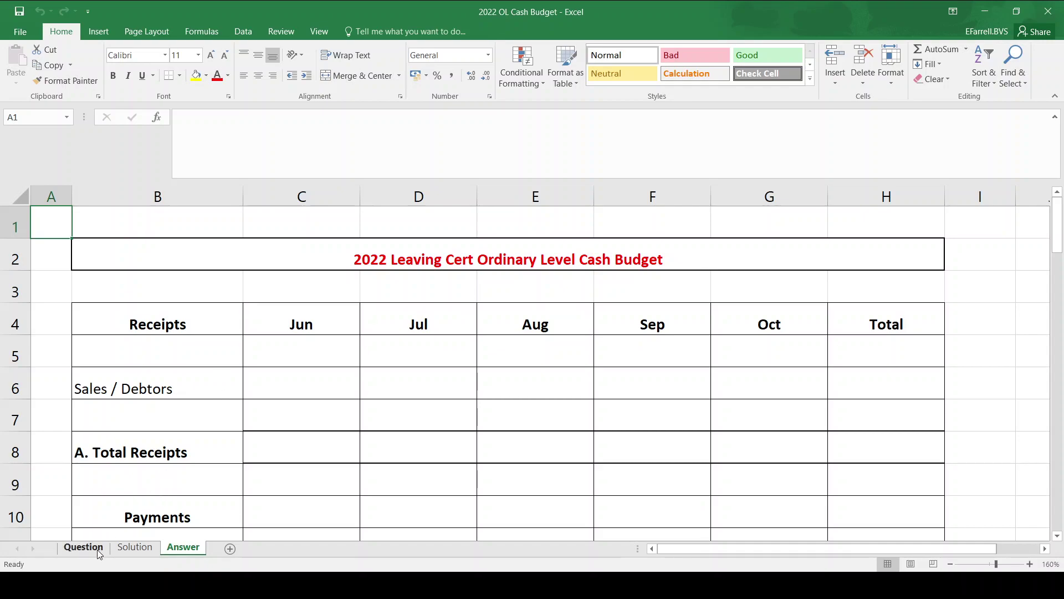
left_click(83, 548)
left_click_drag(1060, 285, 1063, 338)
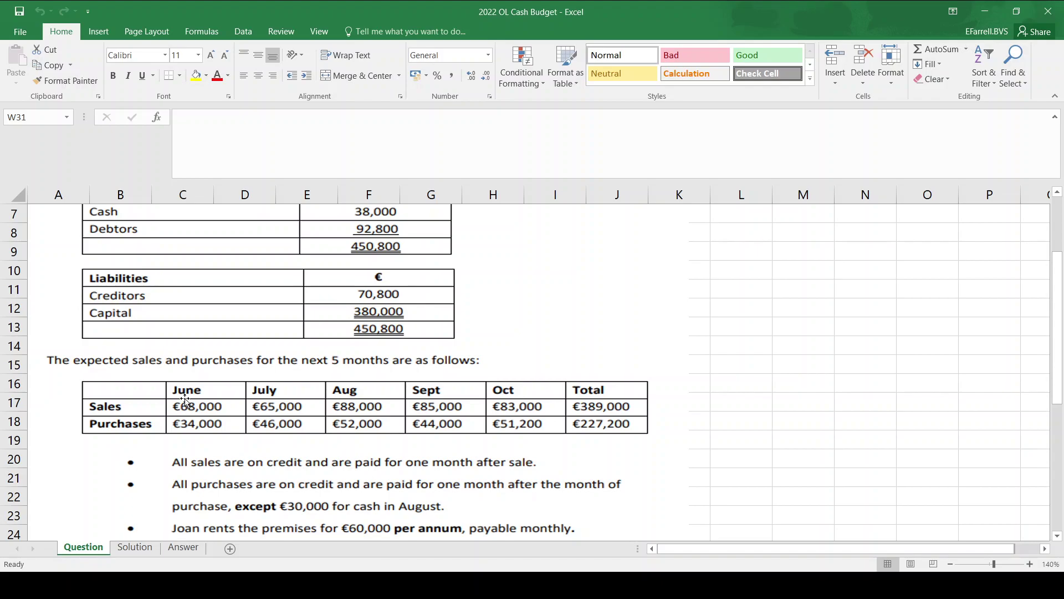
Enter June's credit sales of 68000 as the July Sales / Debtors receipt in cell D6 of the Answer sheet.
left_click(182, 548)
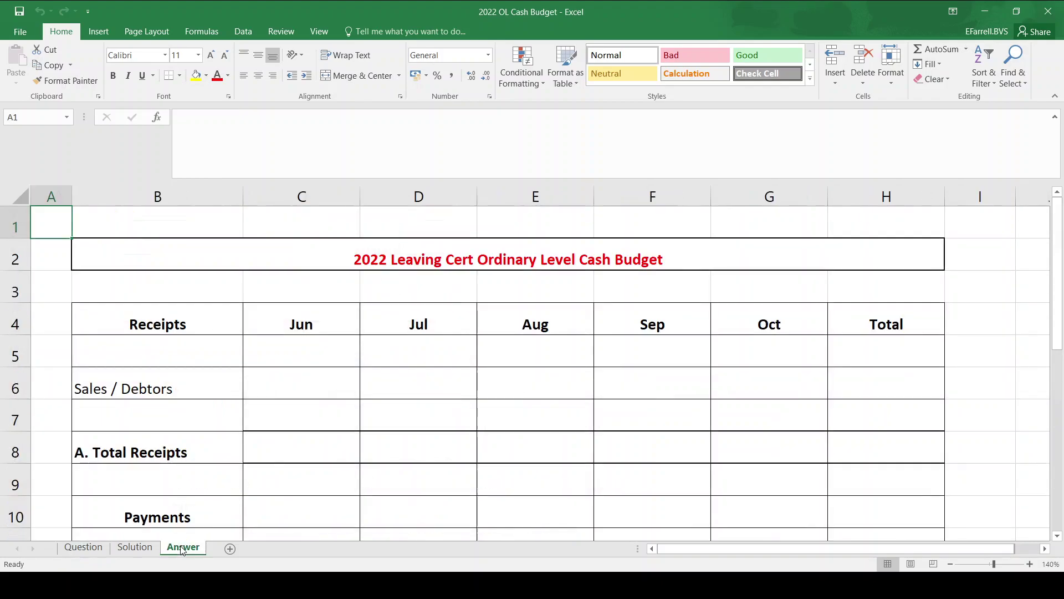
left_click(408, 371)
left_click(84, 547)
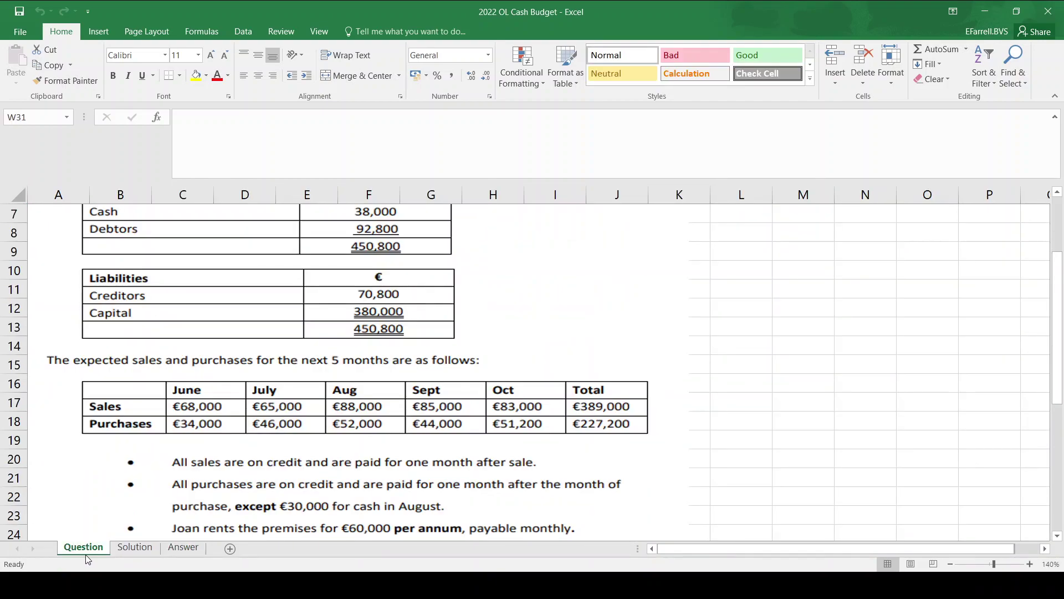
left_click(190, 550)
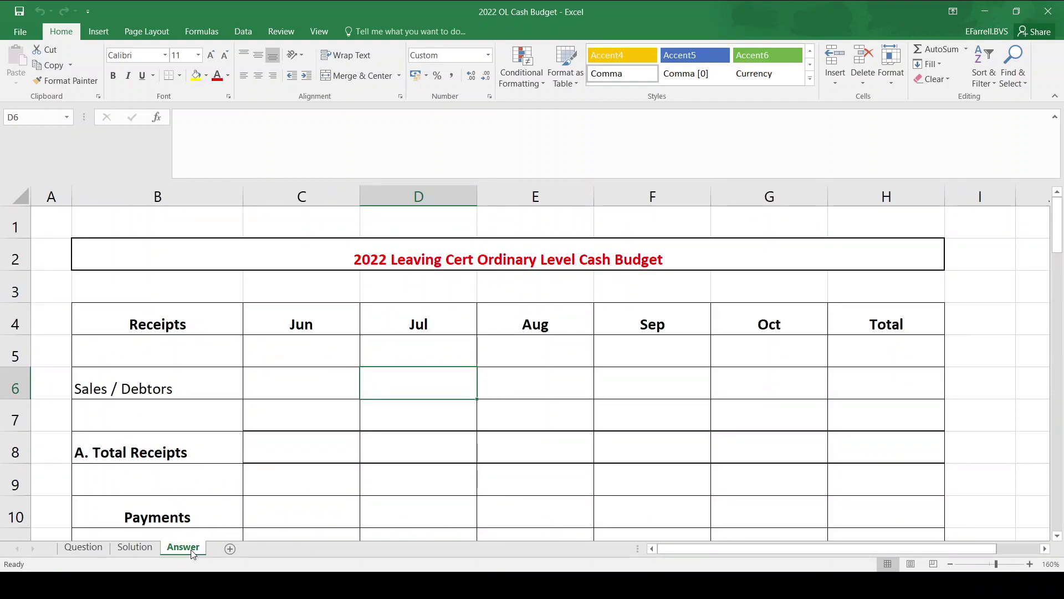
type("68000")
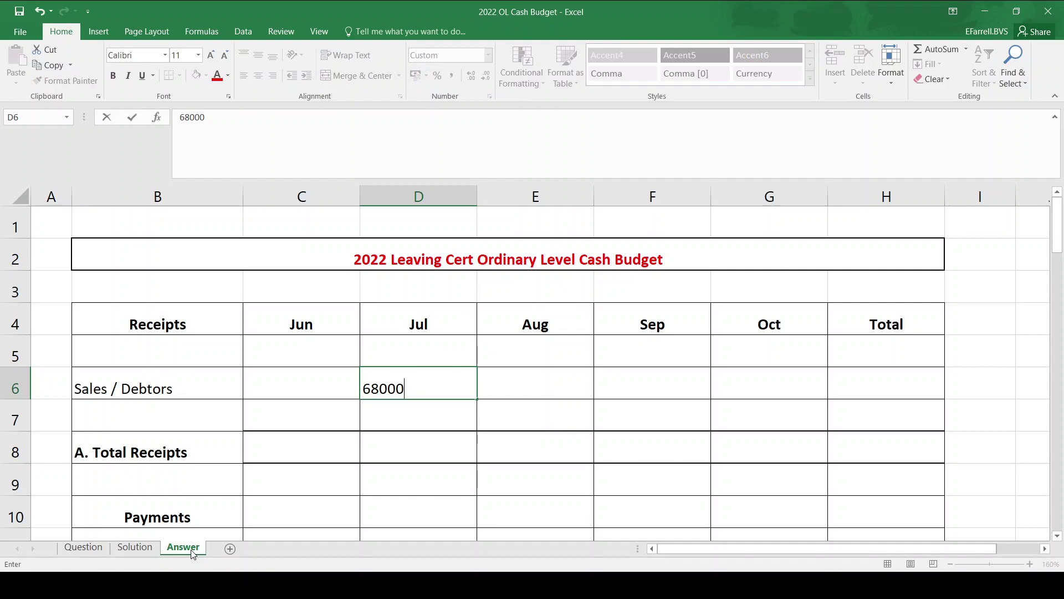
key("Tab")
Enter the Sales / Debtors receipts of 65000 for August and 88000 for September, taken from the previous month's sales in the question.
left_click(80, 548)
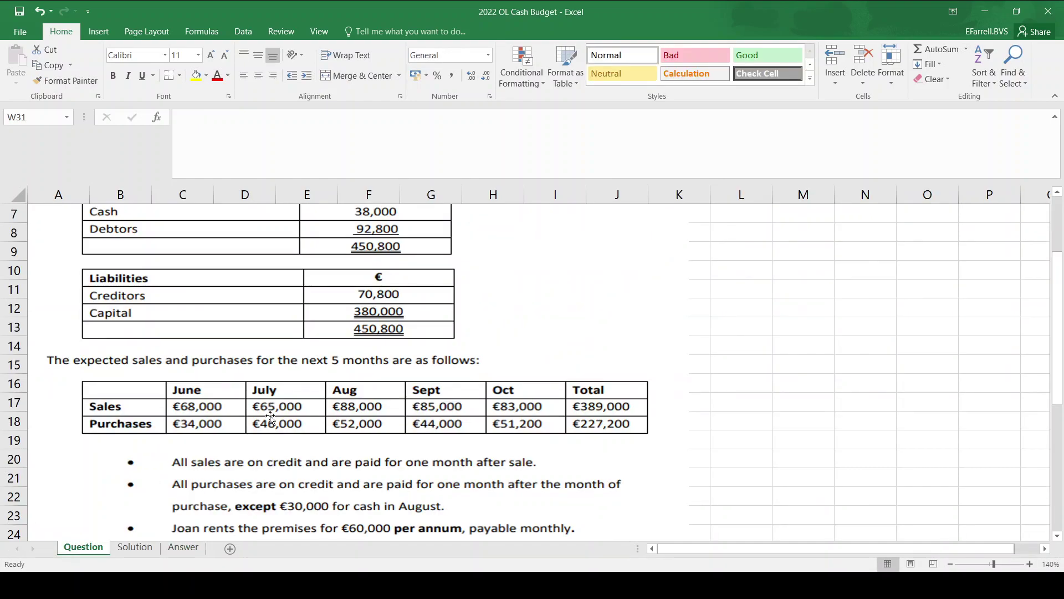
left_click(183, 548)
type("65000")
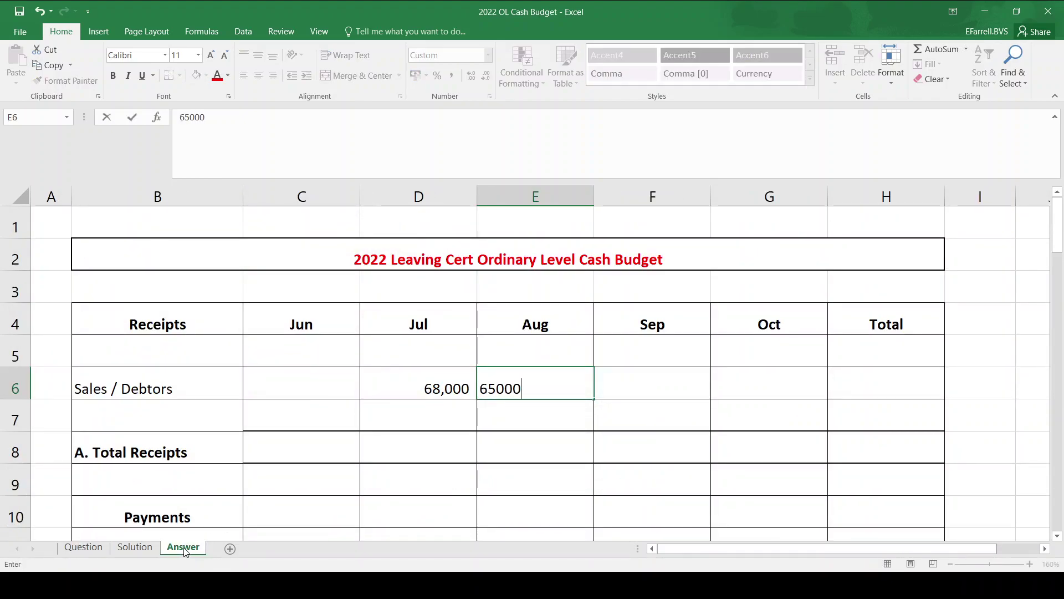
key("Tab")
left_click(90, 545)
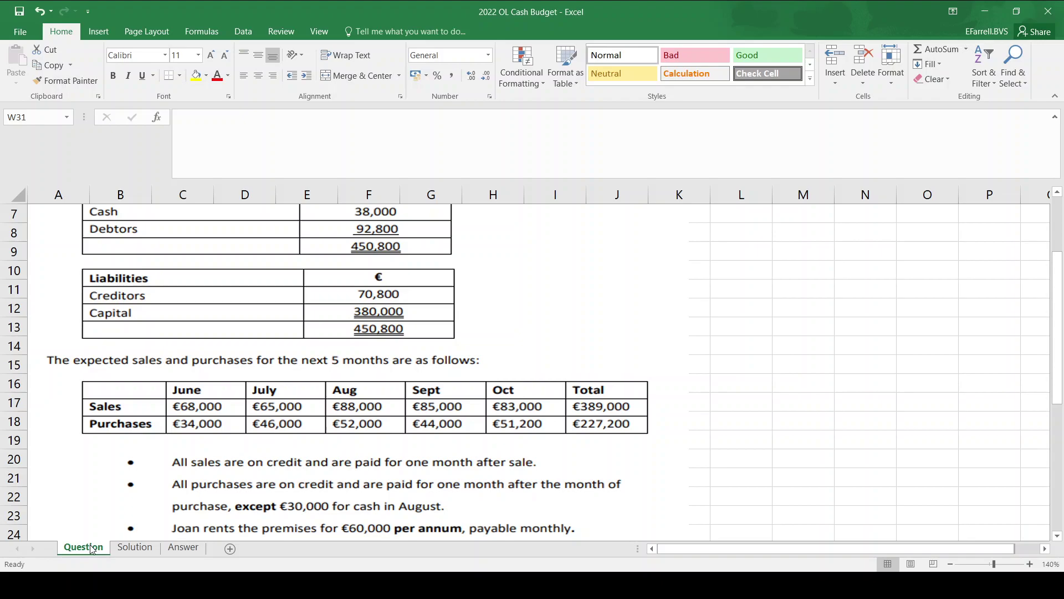
left_click(183, 548)
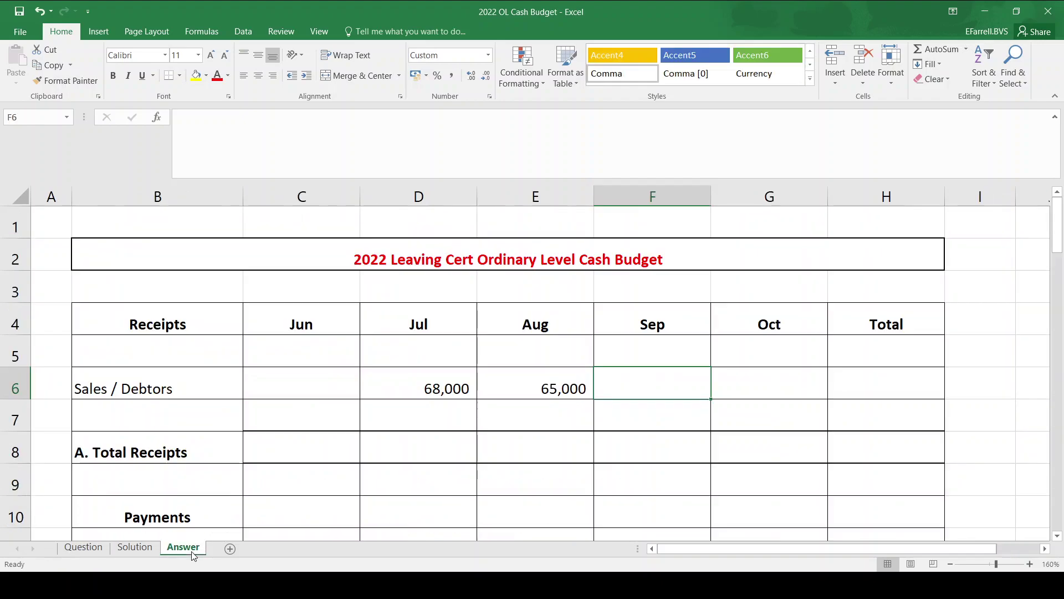
type("88000")
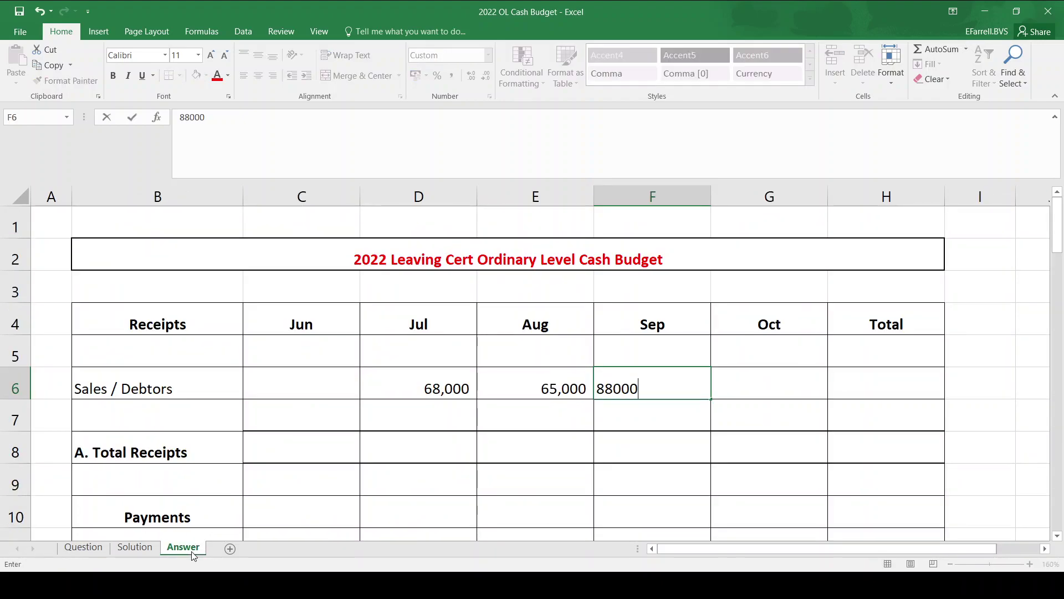
key("Tab")
Enter September's sales of 85000 as the October Sales / Debtors receipt in cell G6.
left_click(96, 547)
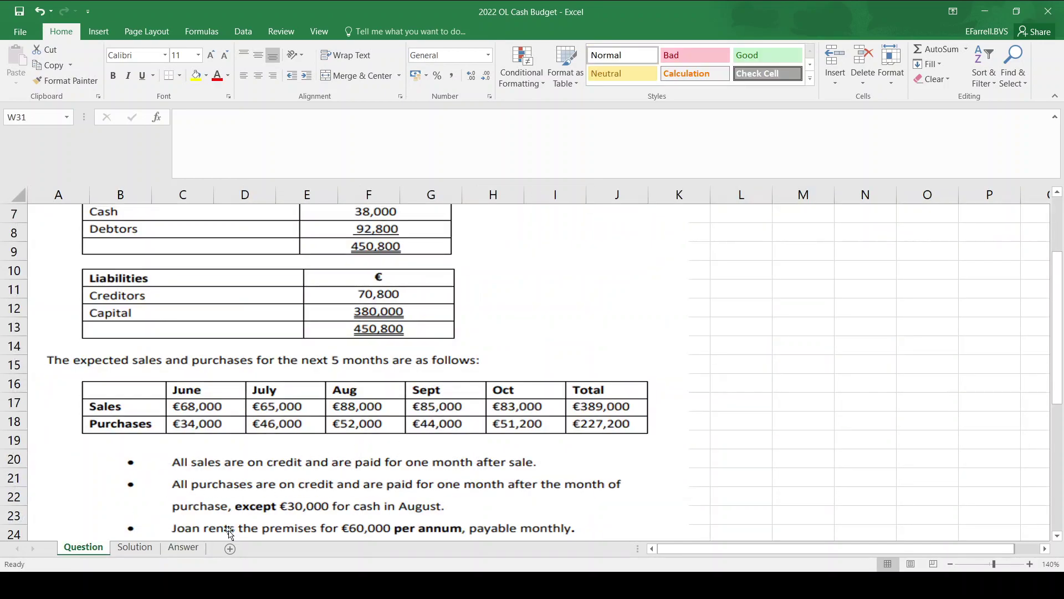
left_click(175, 554)
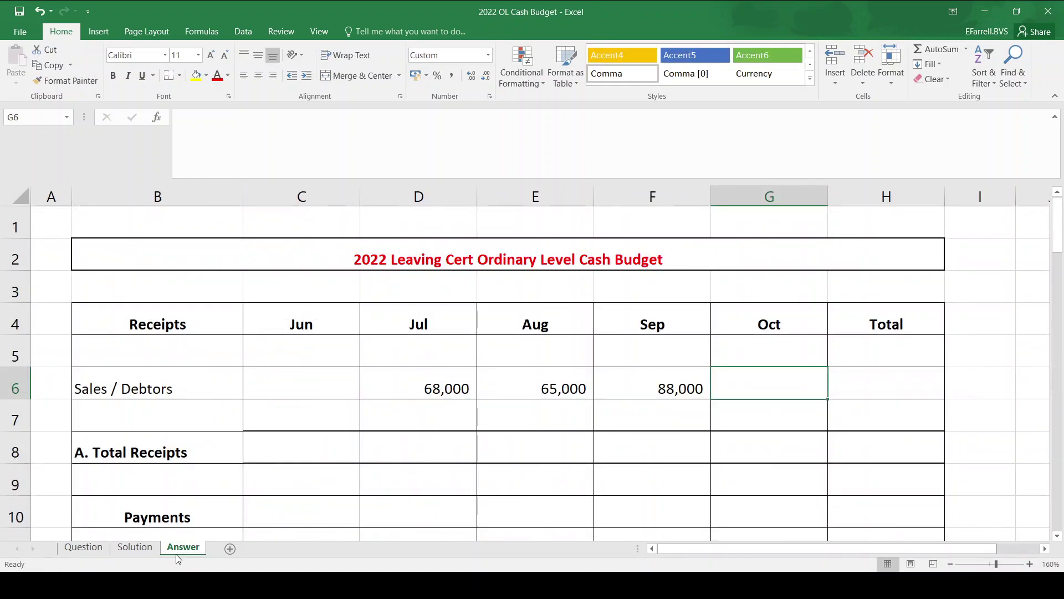
type("85000")
key("Return")
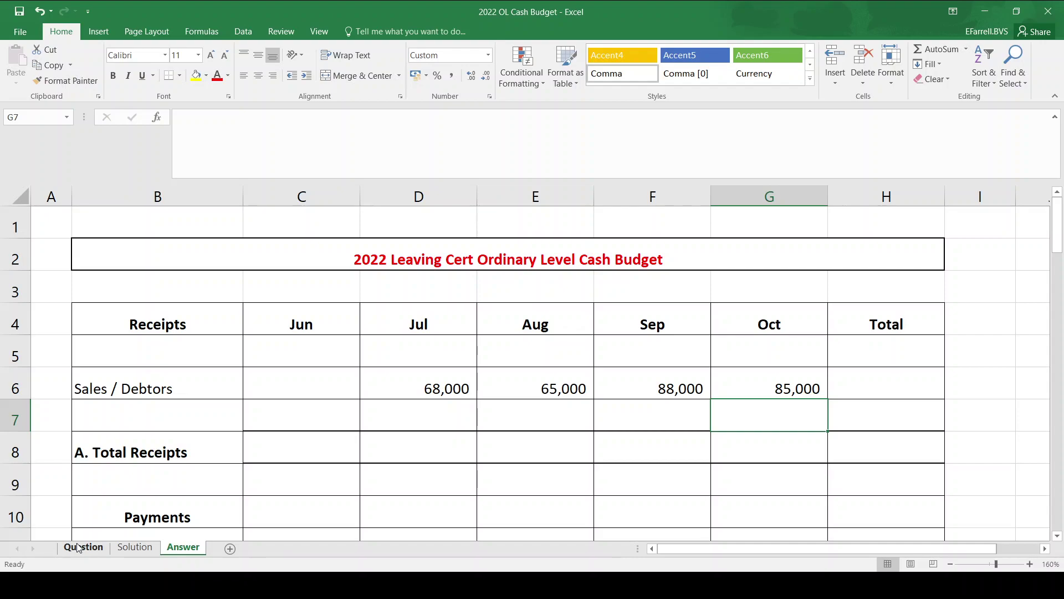
Enter the opening debtors balance of 92800 from the question as the June Sales / Debtors receipt in cell C6.
left_click(314, 376)
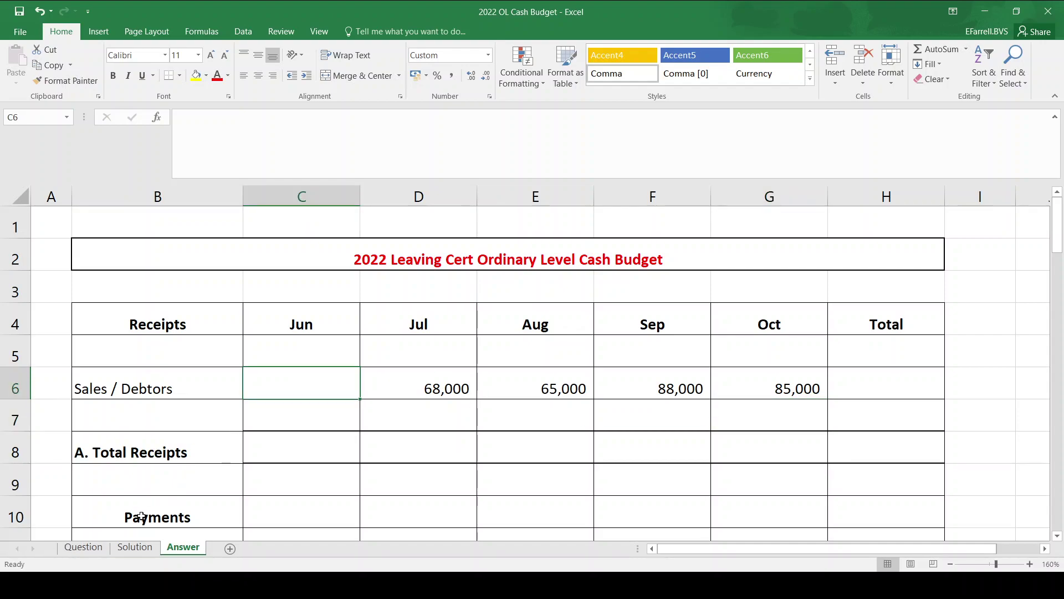
left_click(84, 547)
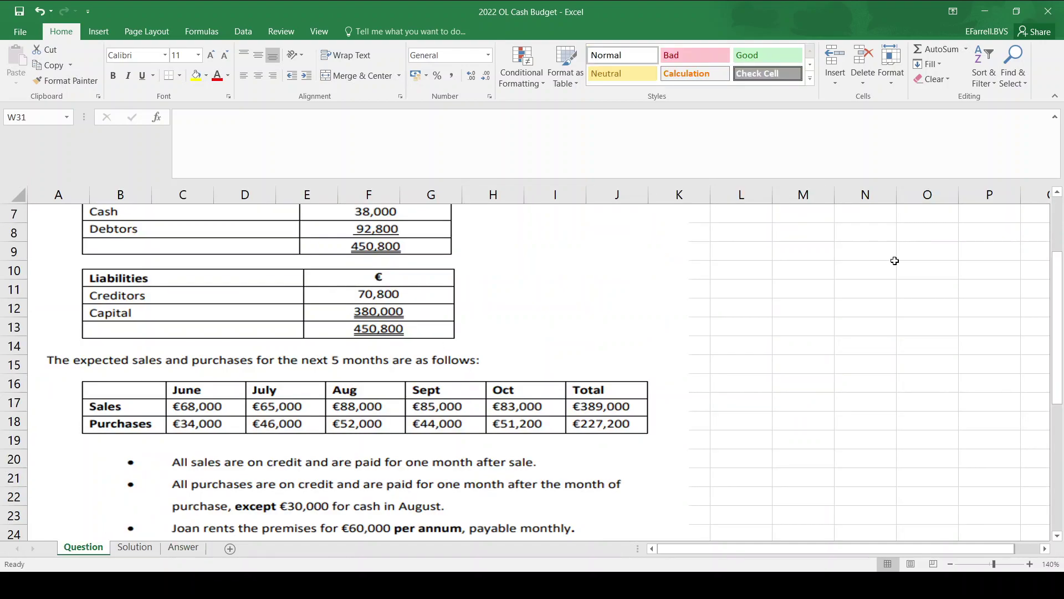
scroll(1062, 304, "up", 2)
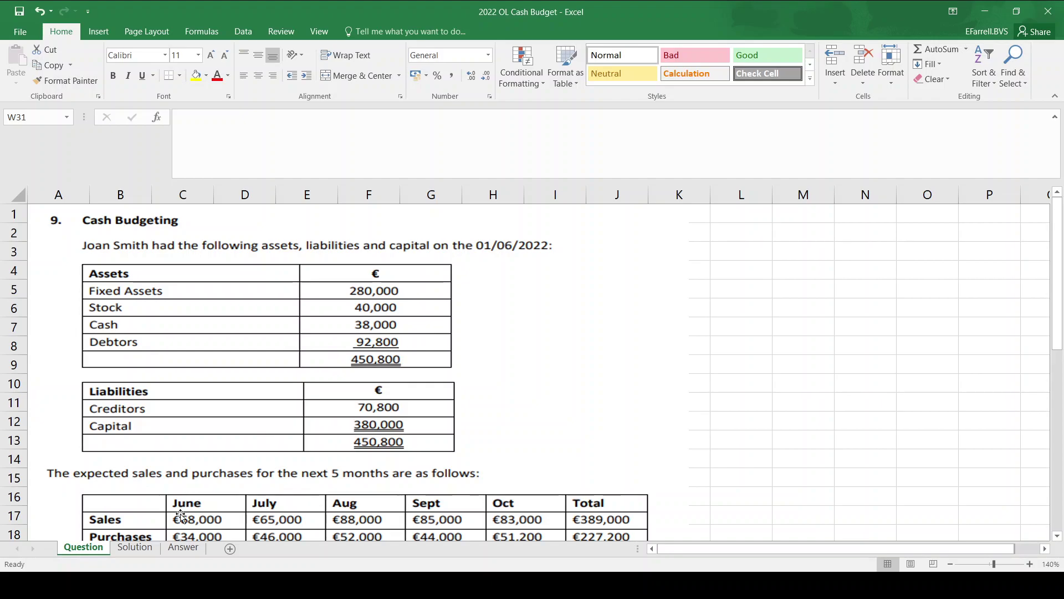
left_click(183, 548)
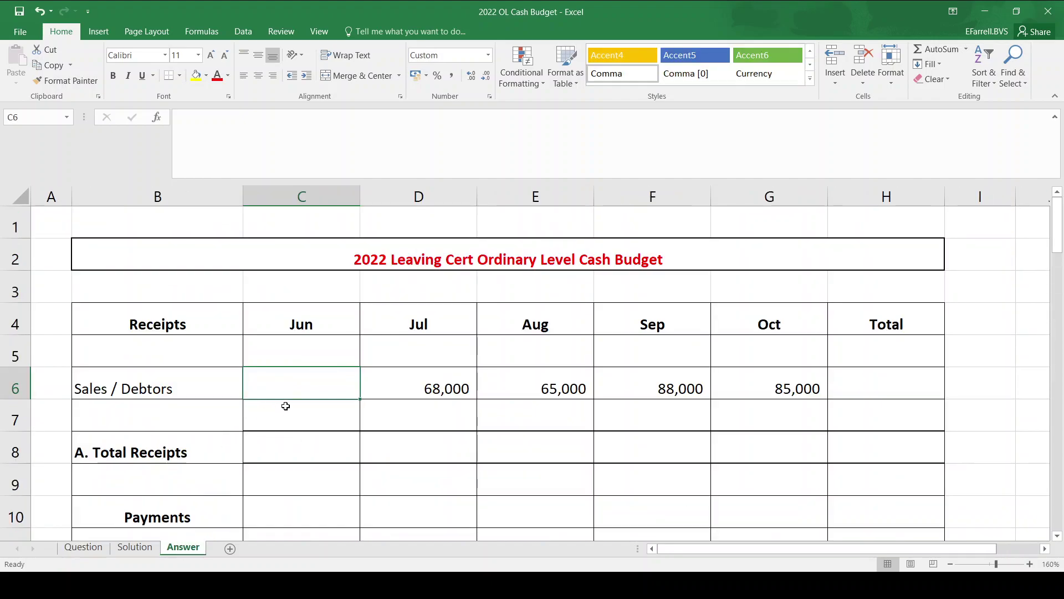
type("92800")
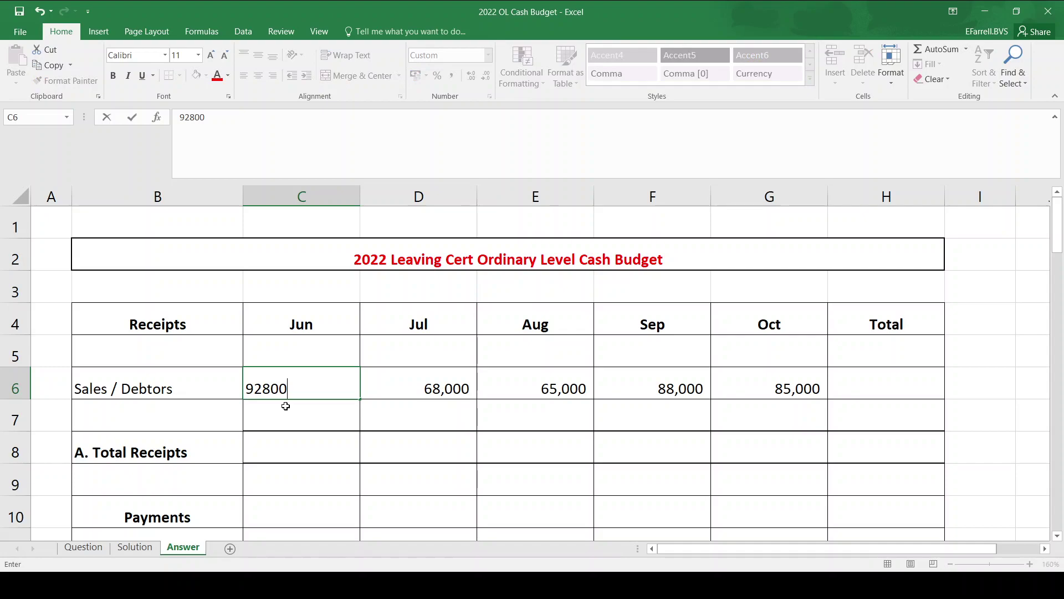
key("Return")
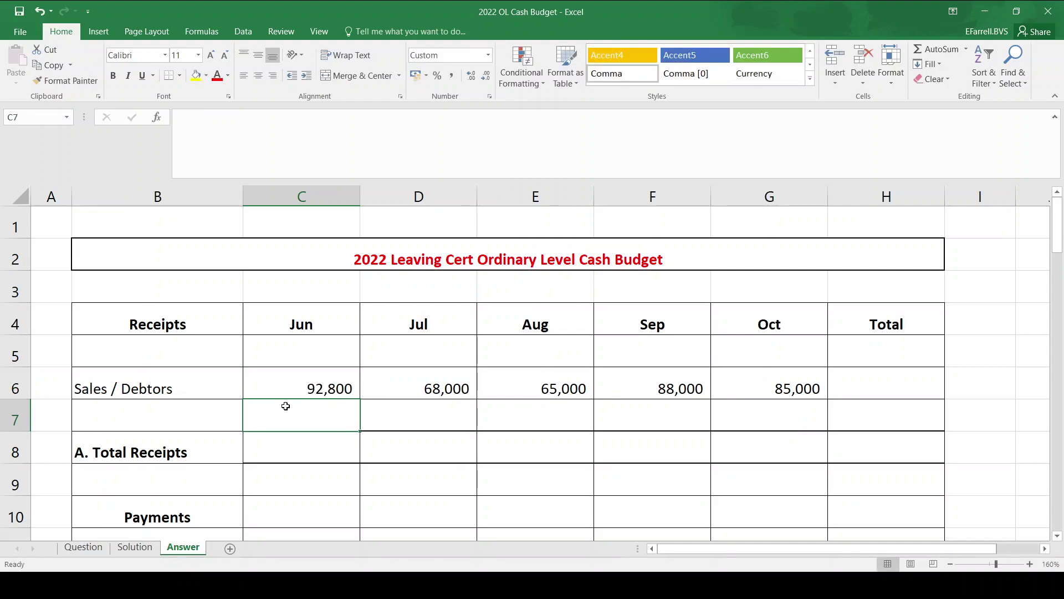
Recheck the sales and debtors figures in the question, and sum June to October Sales / Debtors into the Total column with AutoSum.
left_click(84, 548)
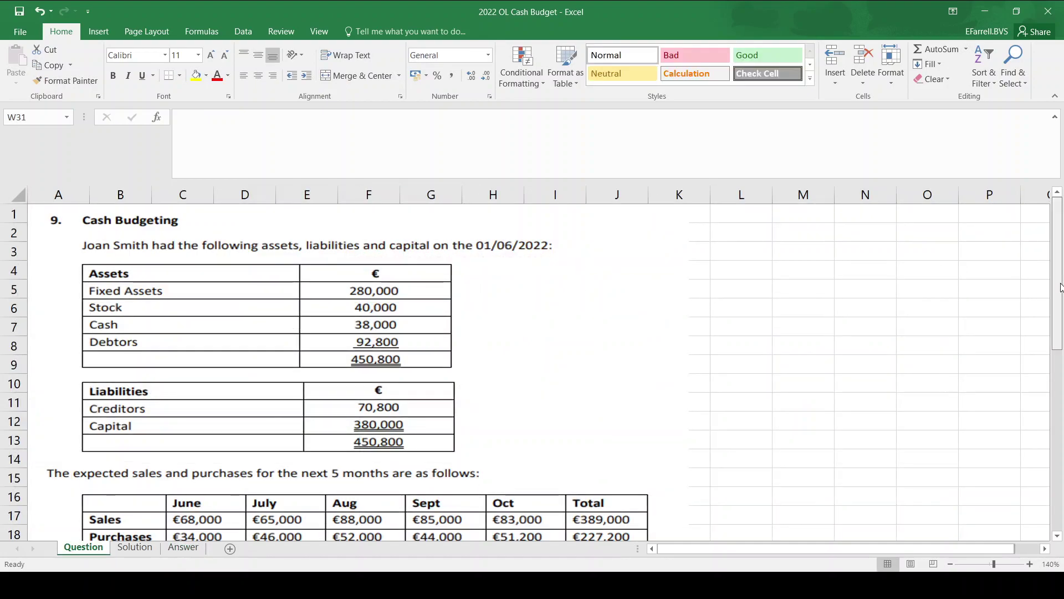
scroll(1051, 340, "down", 2)
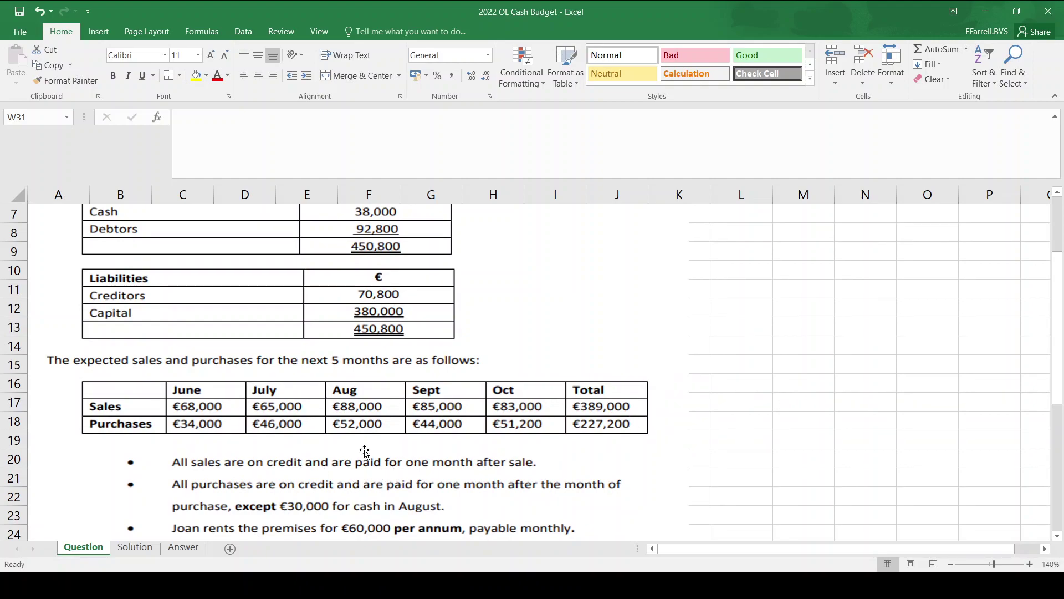
left_click_drag(1058, 318, 1058, 282)
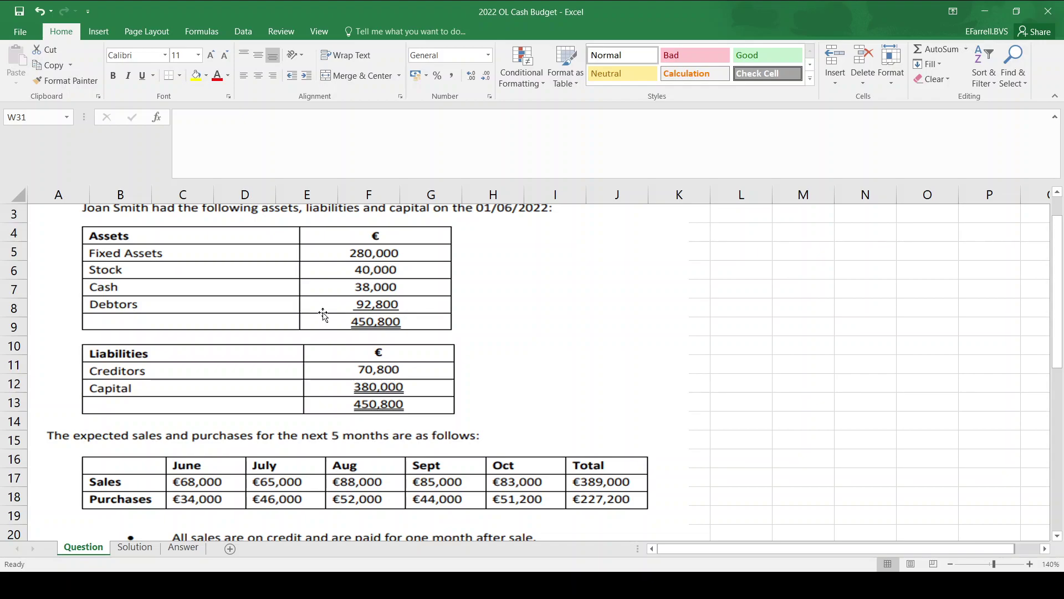
left_click(188, 547)
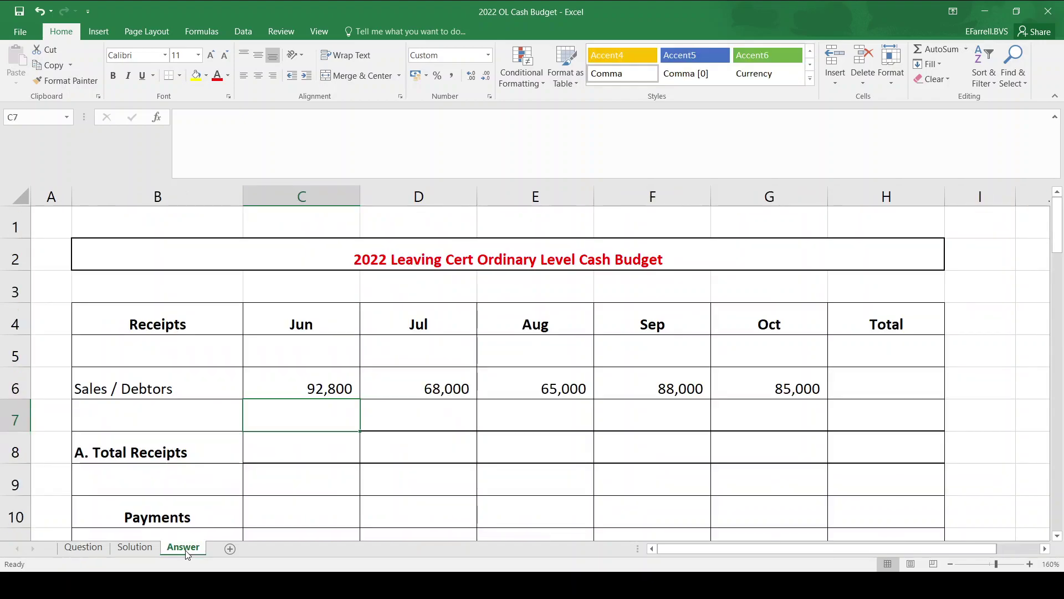
left_click(868, 368)
left_click(924, 49)
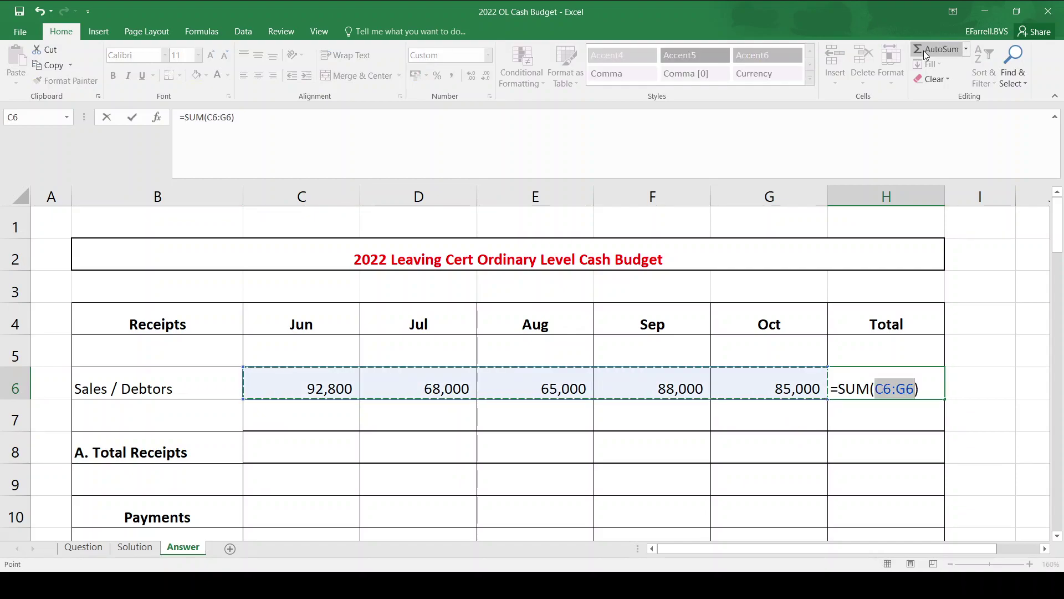
key("Return")
Sum the June receipts in the A. Total Receipts row with AutoSum and fill the formula across through the Total column.
key("Left")
key("Left")
key("Left")
key("Down")
key("Left")
key("Left")
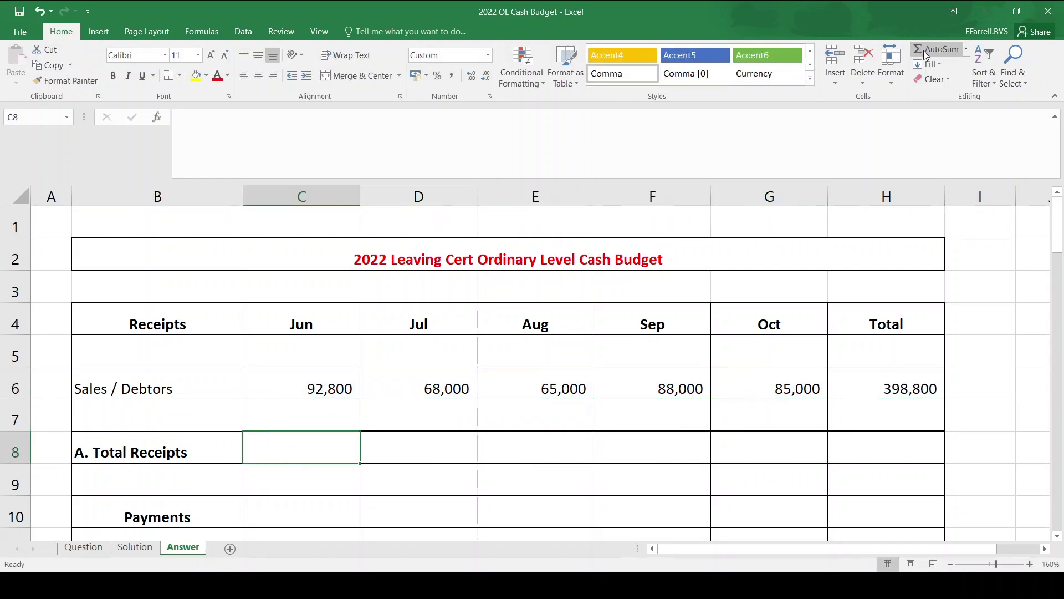
left_click(925, 51)
key("Return")
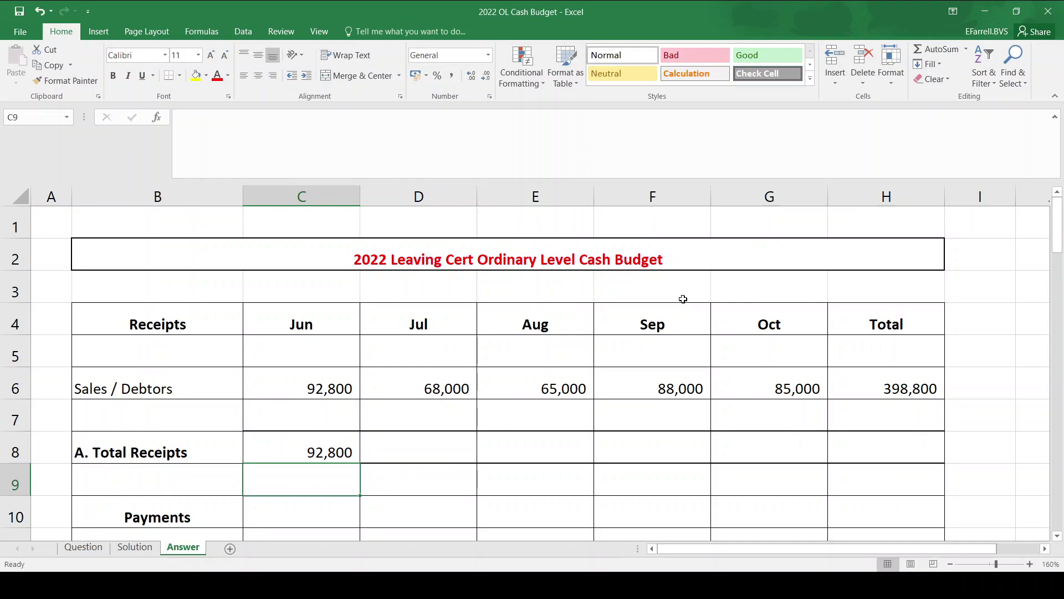
left_click(332, 452)
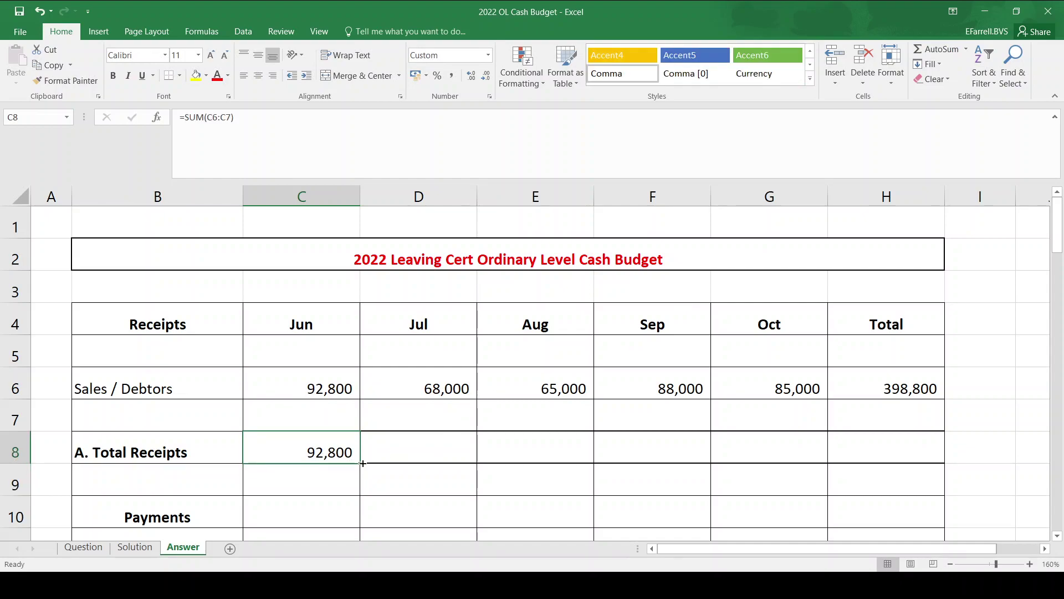
left_click_drag(362, 463, 920, 446)
Examine the empty Payments section of the Answer sheet and the purchases figures and payment terms in the question.
left_click(639, 488)
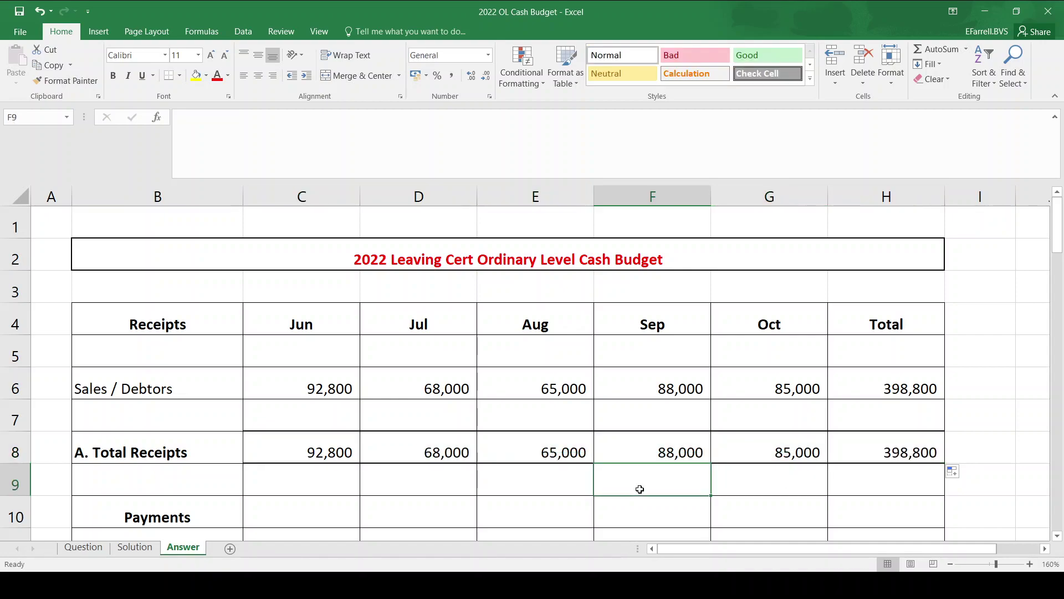
key("Down")
key("Down")
key("Down")
key("Down")
key("Down")
key("Down")
key("Down")
key("Down")
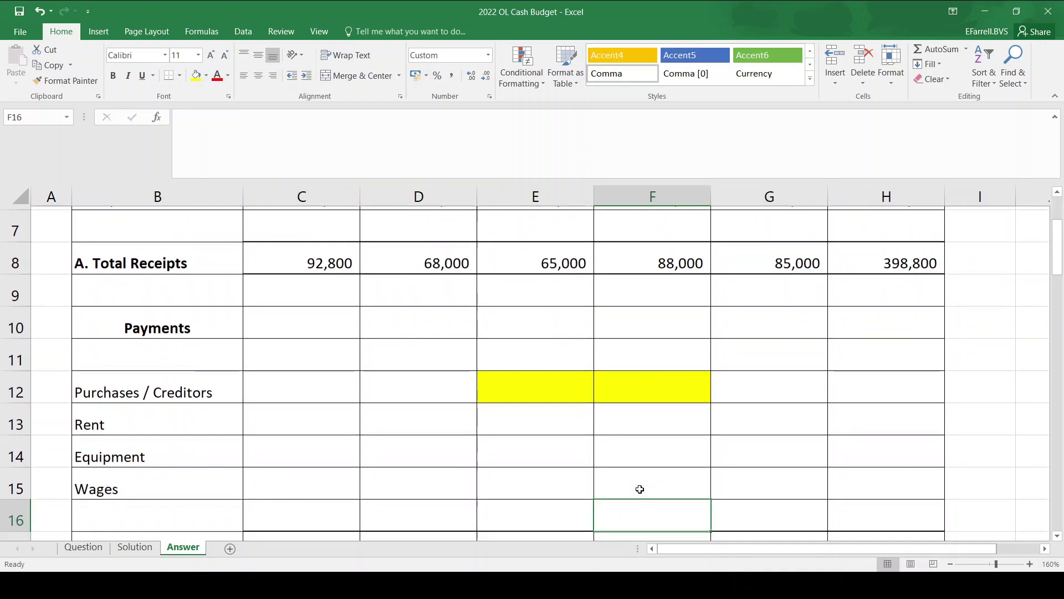
left_click(93, 546)
left_click_drag(1056, 280, 1059, 342)
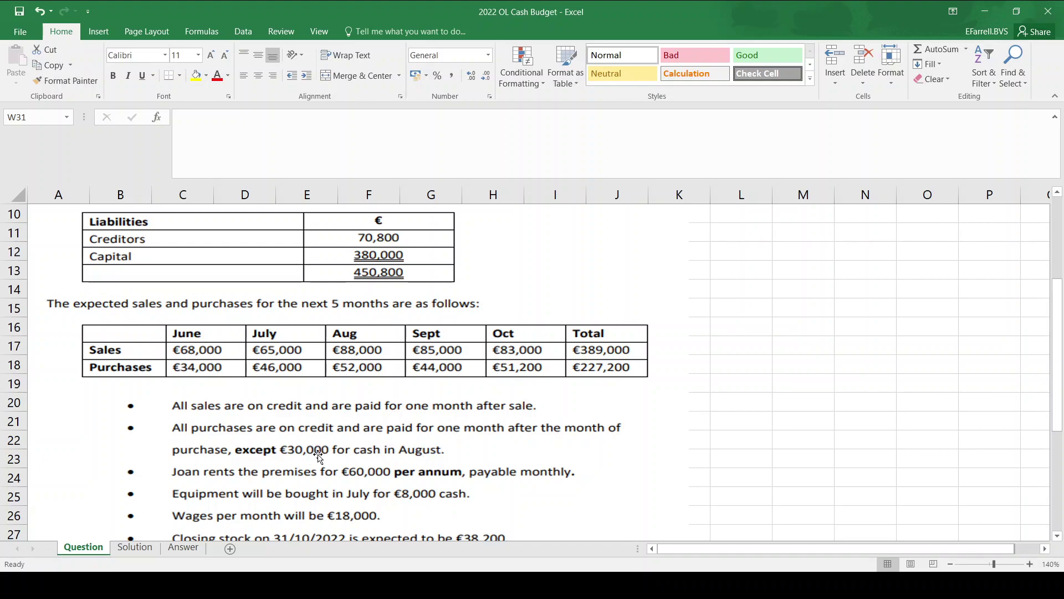
Match the month headings in the Answer sheet to the highlighted August and September cells of the Purchases / Creditors row.
left_click(185, 553)
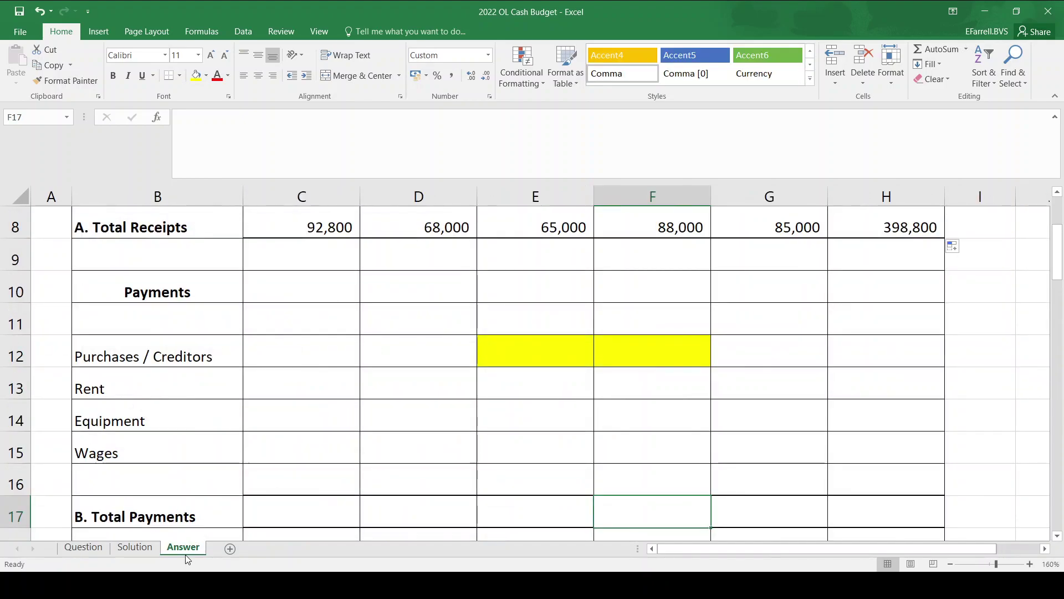
left_click(533, 332)
key("Up")
key("Up")
key("Up")
key("Up")
key("Up")
key("Up")
key("Up")
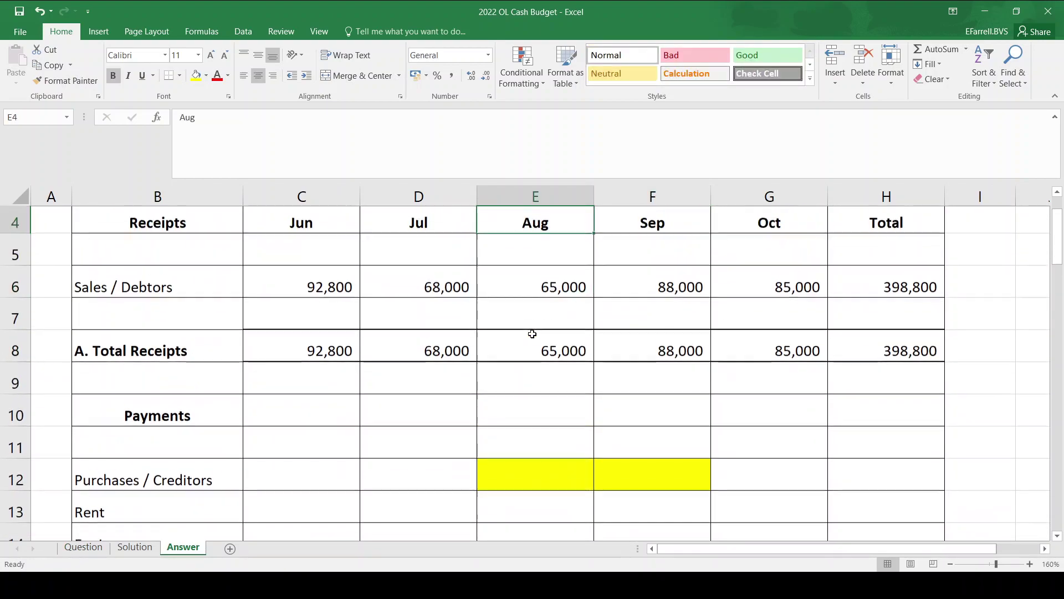
key("Down")
key("Down")
key("Down")
key("Down")
key("Down")
key("Down")
key("Down")
key("Down")
key("Down")
key("Up")
key("Right")
key("Left")
key("Right")
key("Left")
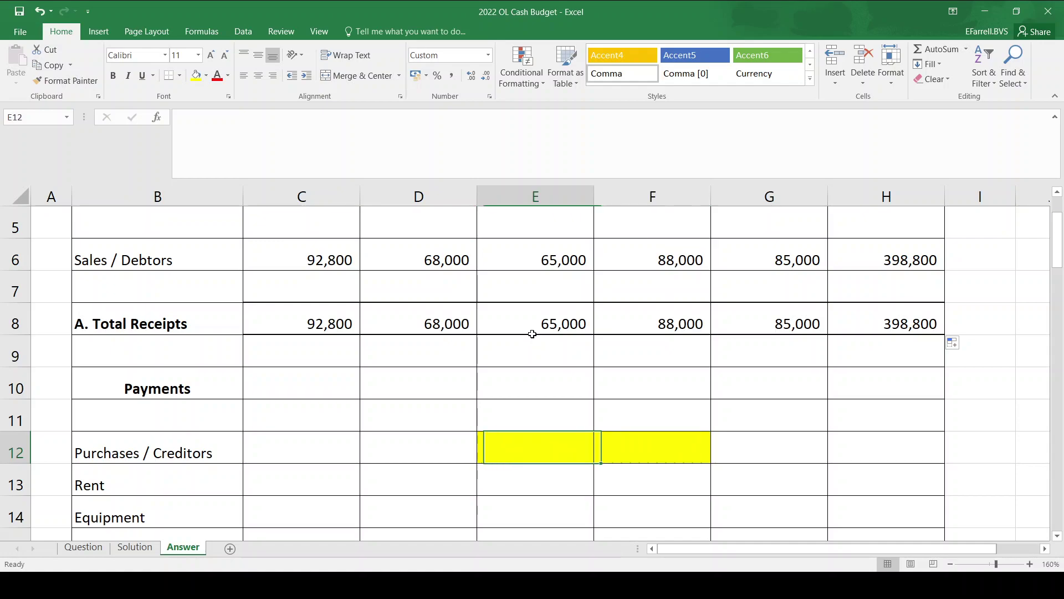
key("Left")
key("Up")
key("Up")
key("Up")
key("Up")
key("Up")
key("Up")
key("Up")
key("Up")
key("Up")
key("Up")
key("Up")
key("Down")
key("Down")
key("Down")
key("Down")
key("Down")
key("Down")
key("Down")
key("Down")
key("Down")
key("Down")
key("Down")
key("Down")
key("Down")
key("Down")
key("Down")
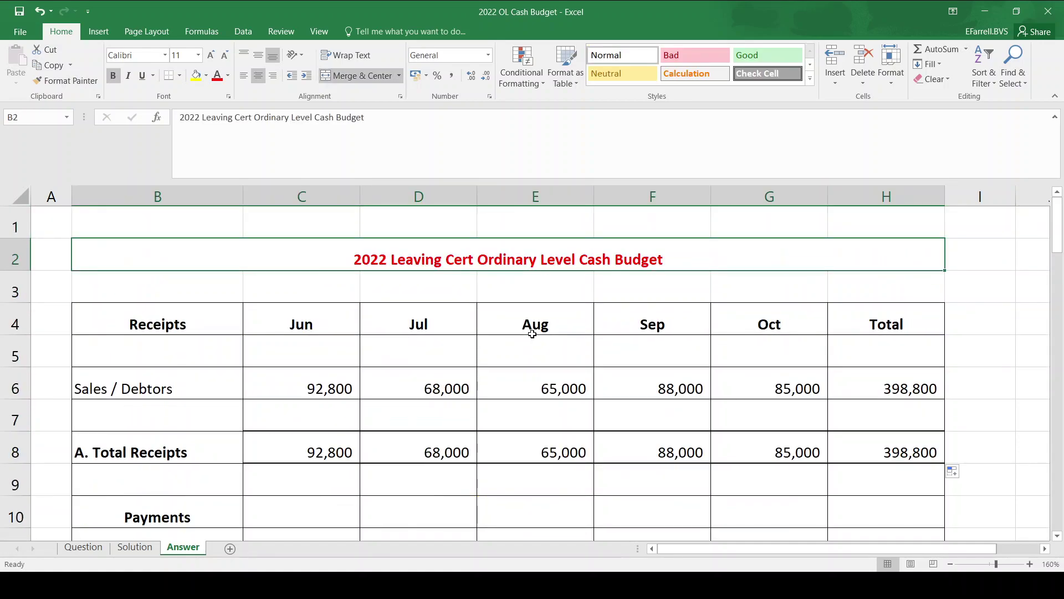
key("Up")
key("Up")
key("Up")
key("Up")
key("Right")
key("Left")
key("Right")
key("Right")
key("Up")
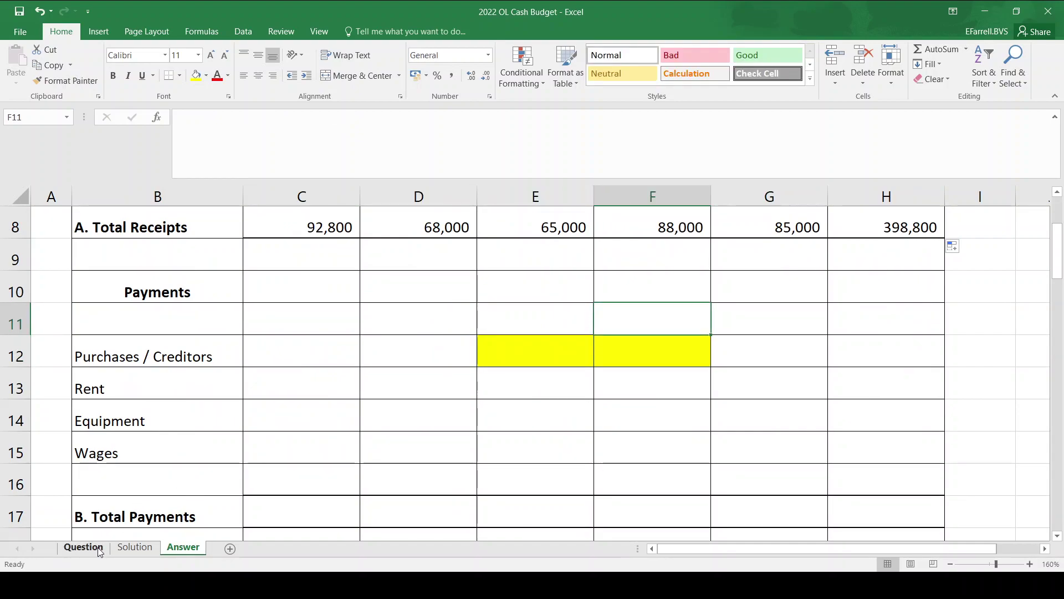
Look up June's purchases in the question and enter 34000 as the July Purchases / Creditors payment in cell D12.
left_click(83, 547)
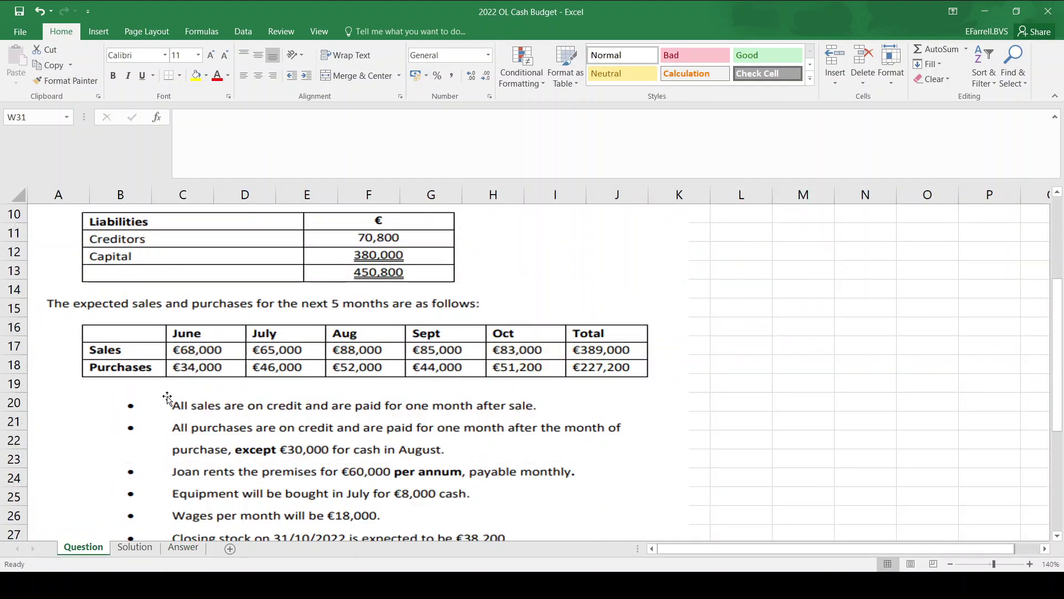
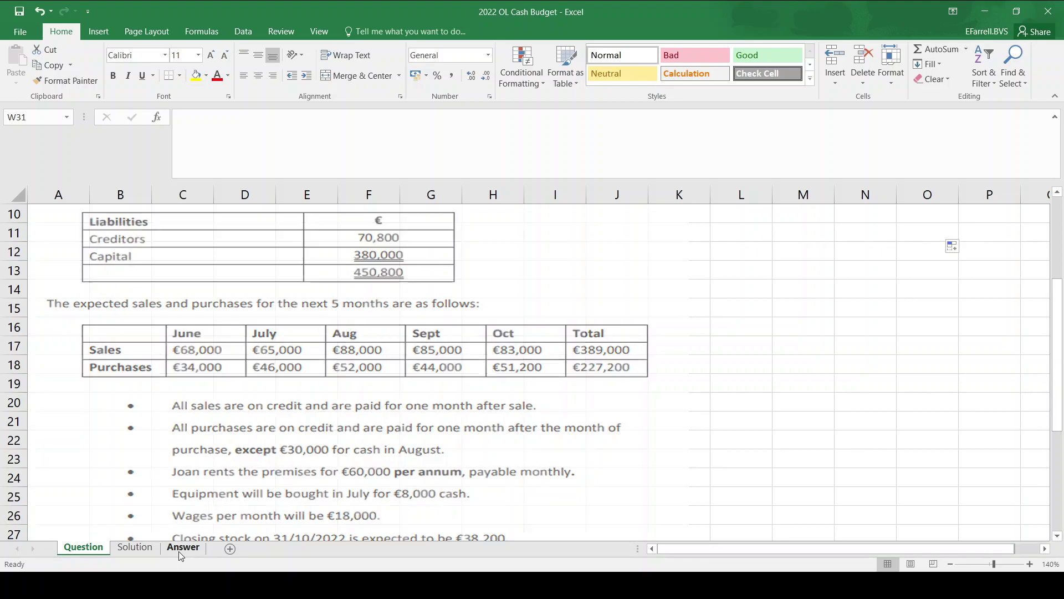
left_click(404, 349)
type("34000")
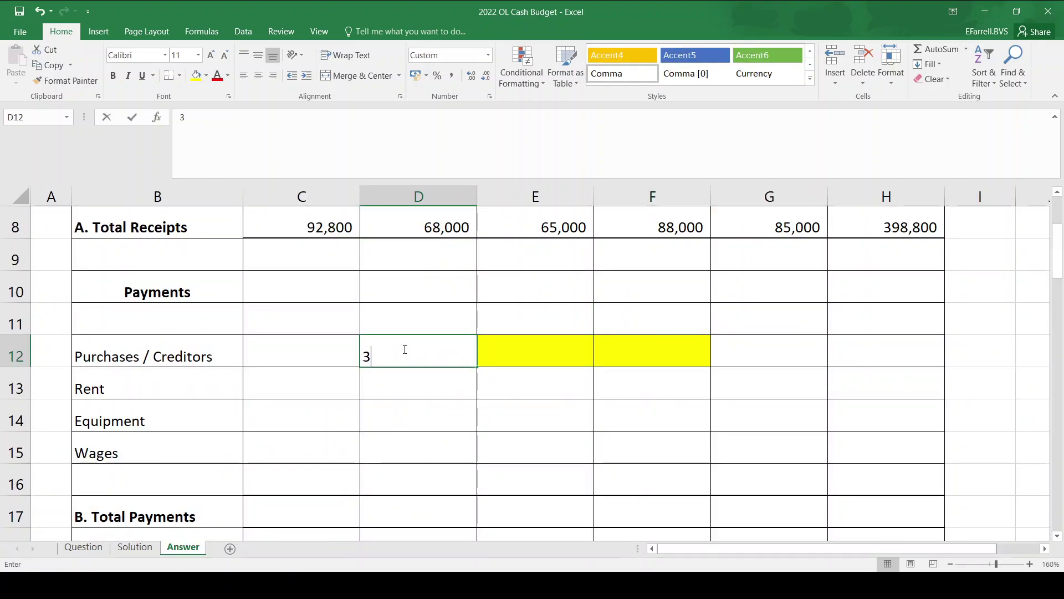
key("Up")
Enter =46000+30000 in cell E12 as the August Purchases / Creditors payment, combining July's credit purchases with August's cash purchases.
key("Up")
key("Up")
key("Up")
key("Up")
key("Up")
key("Up")
key("Up")
key("Up")
key("Down")
key("Down")
key("Down")
key("Down")
key("Down")
key("Down")
key("Down")
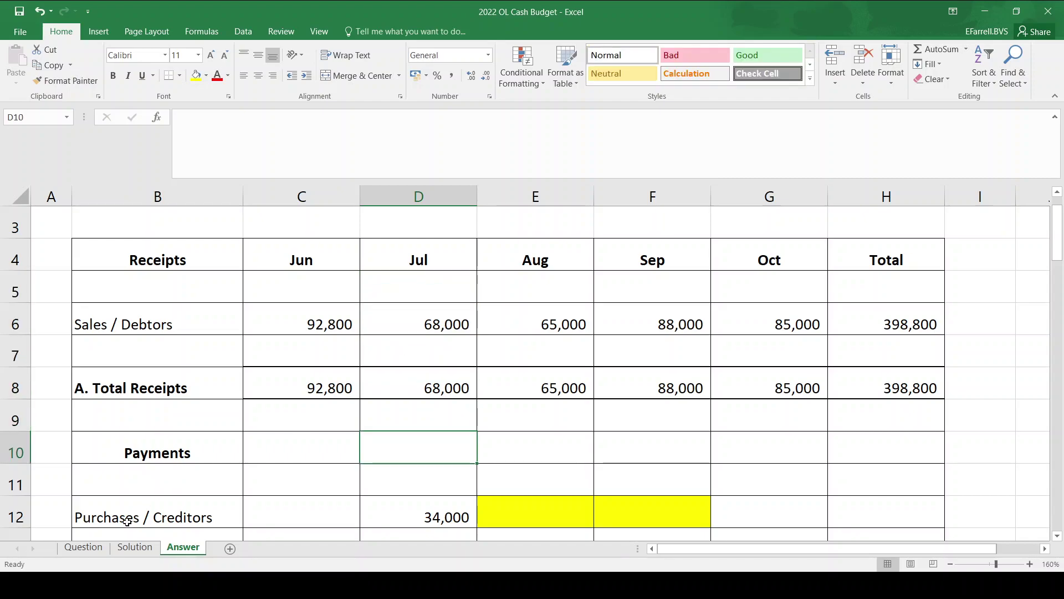
left_click(83, 547)
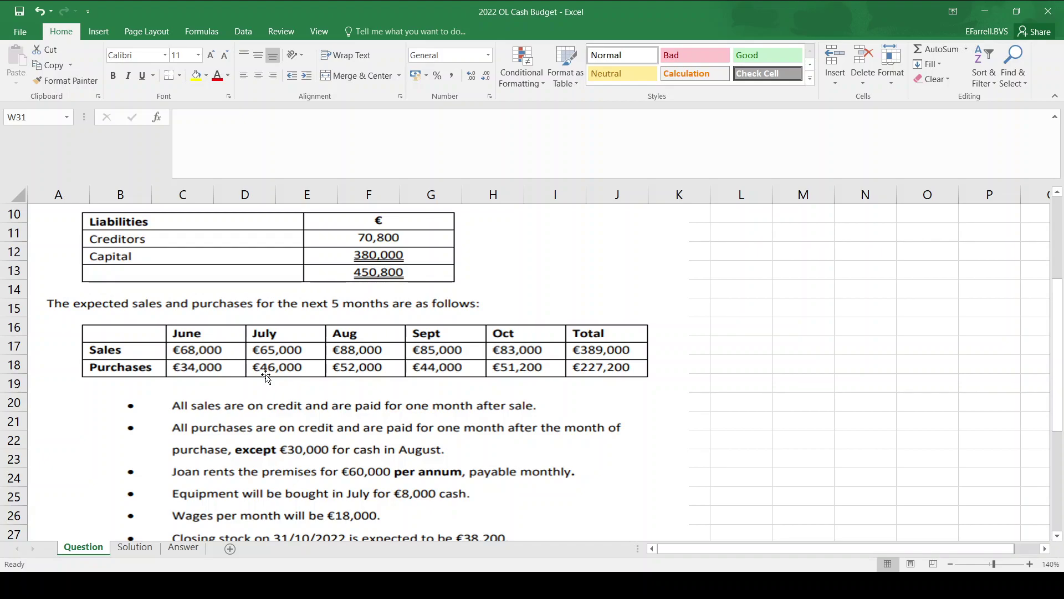
left_click(183, 547)
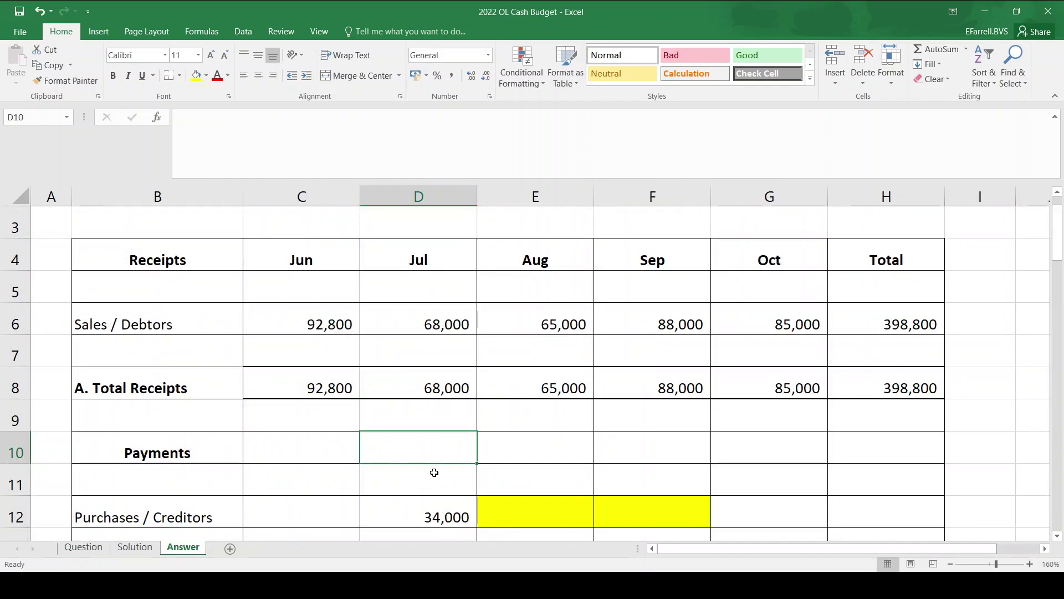
left_click(518, 504)
type("=46")
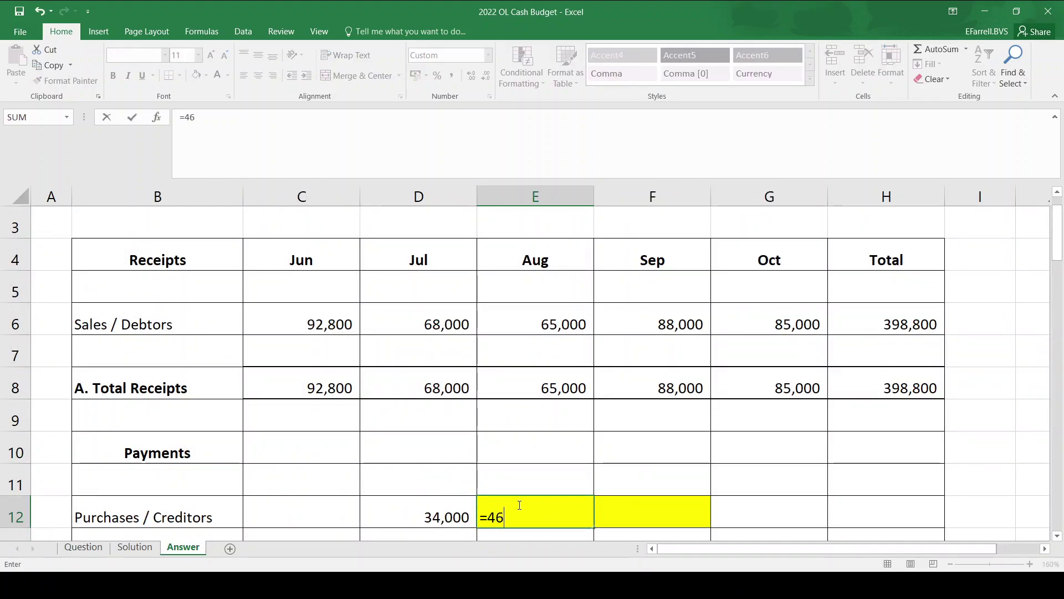
type("000+30000")
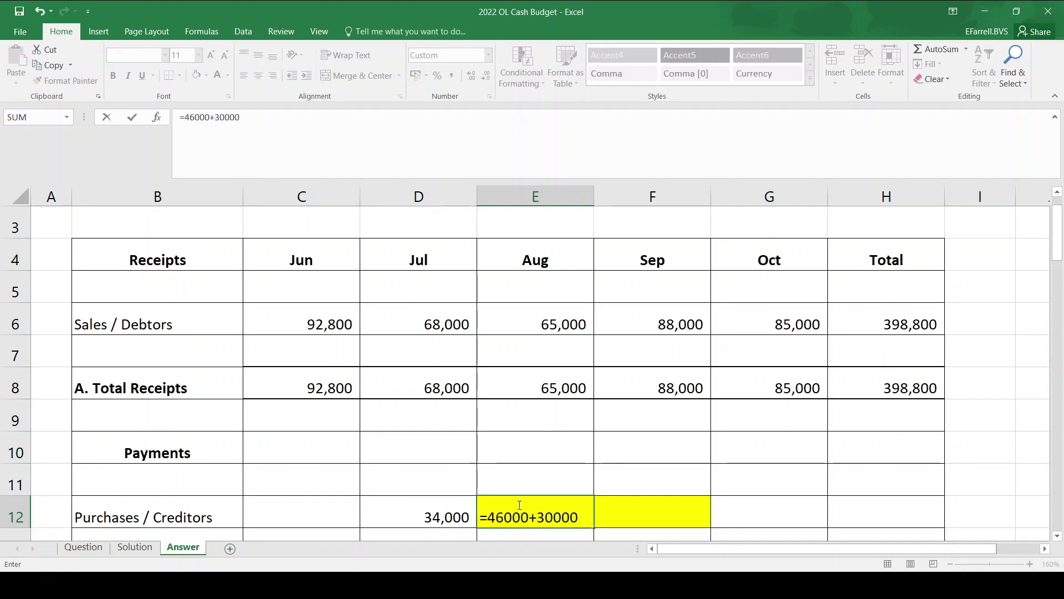
key("Return")
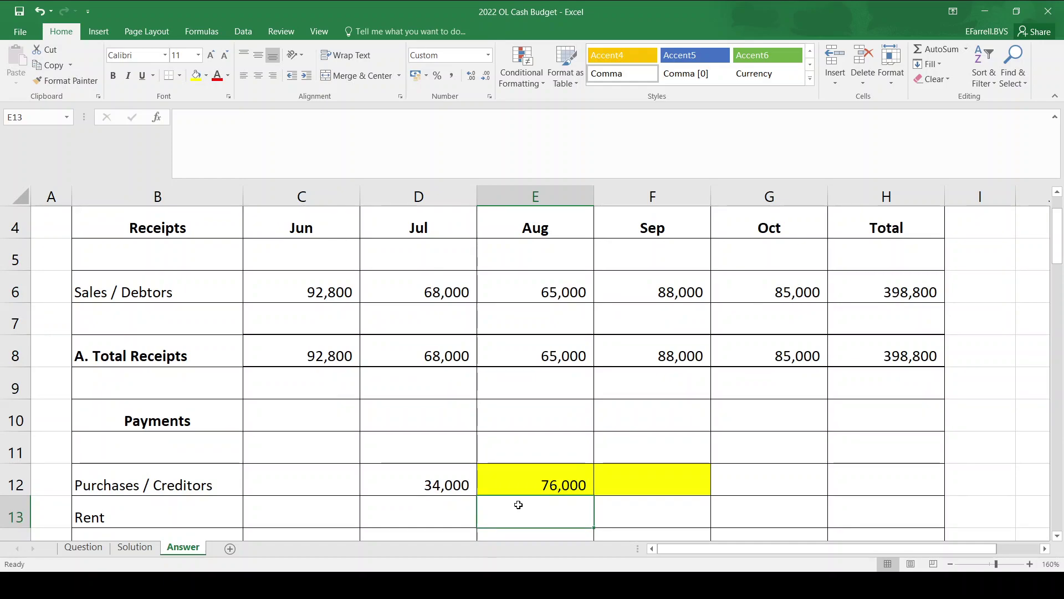
key("Up")
key("Right")
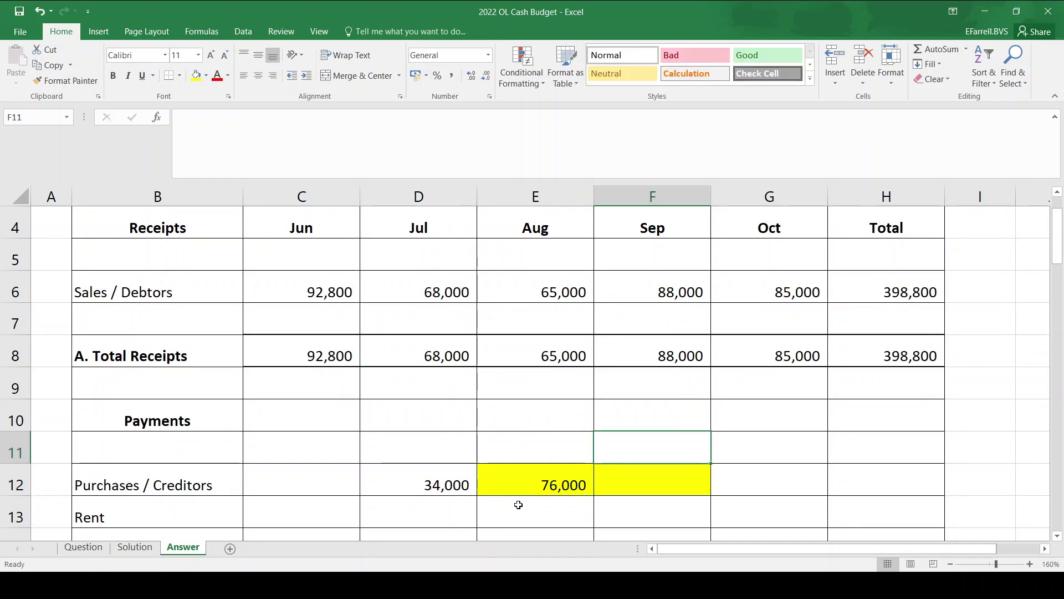
left_click(83, 547)
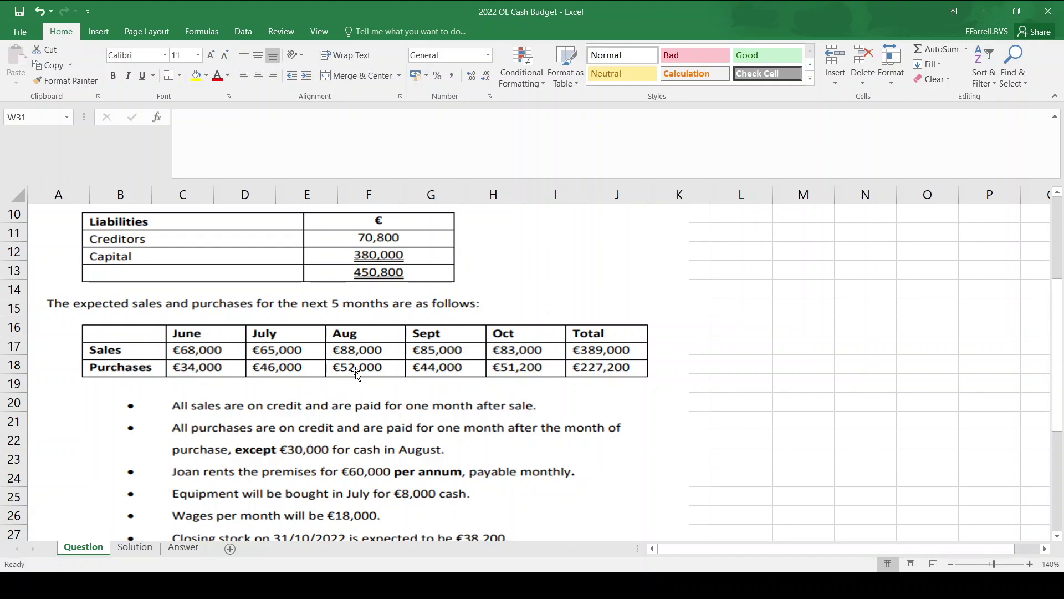
left_click(192, 549)
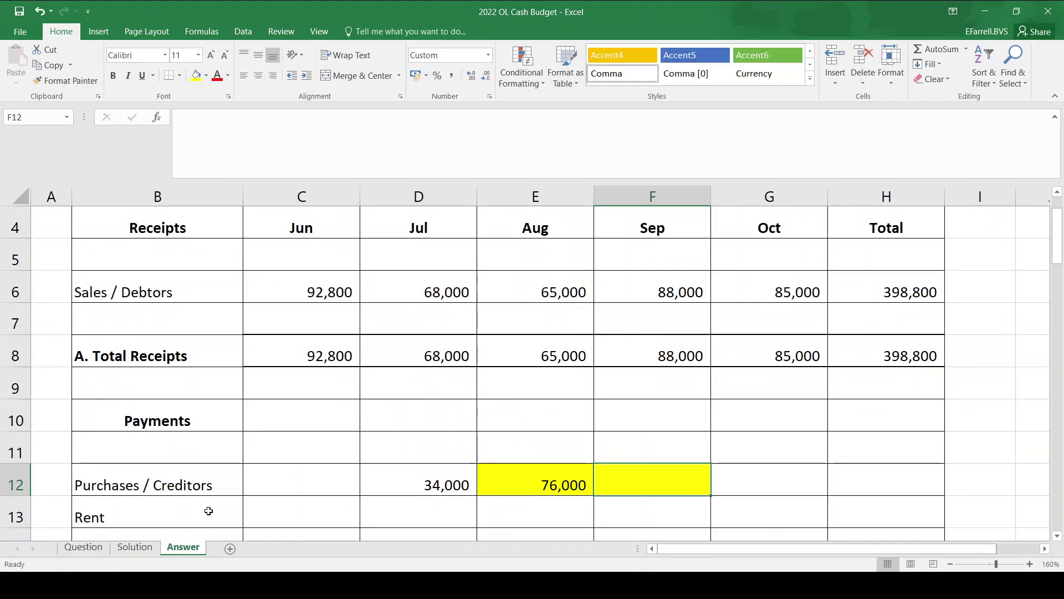
left_click(96, 549)
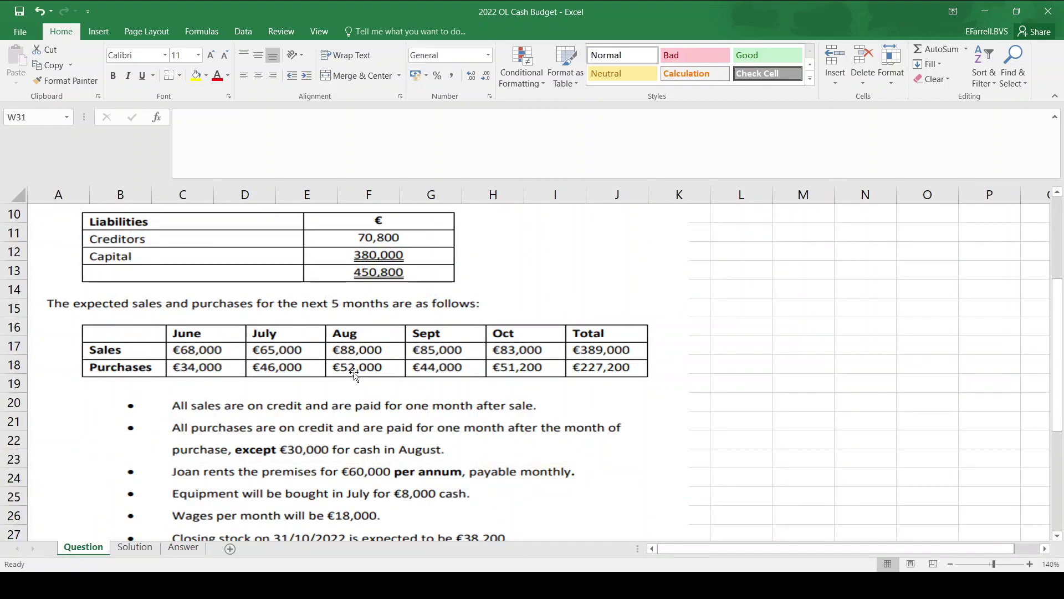
left_click(179, 548)
type("=")
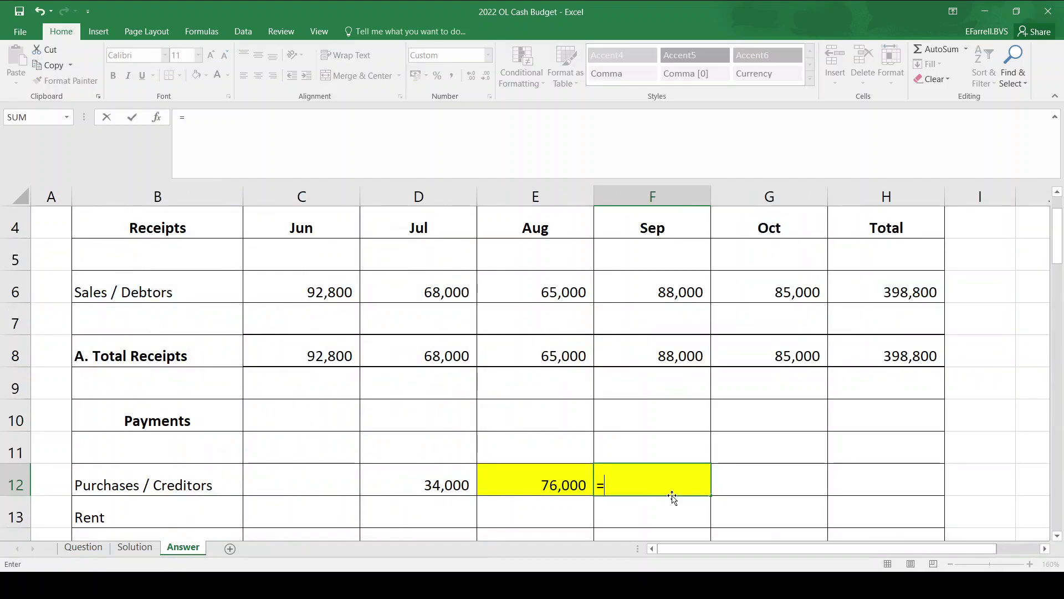
type("52000-30000")
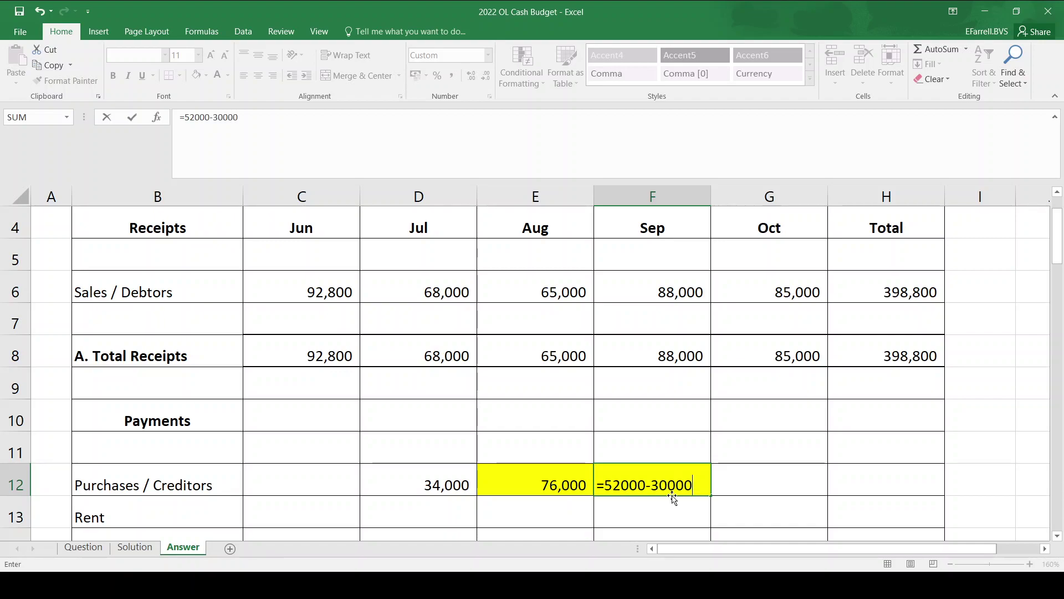
key("Return")
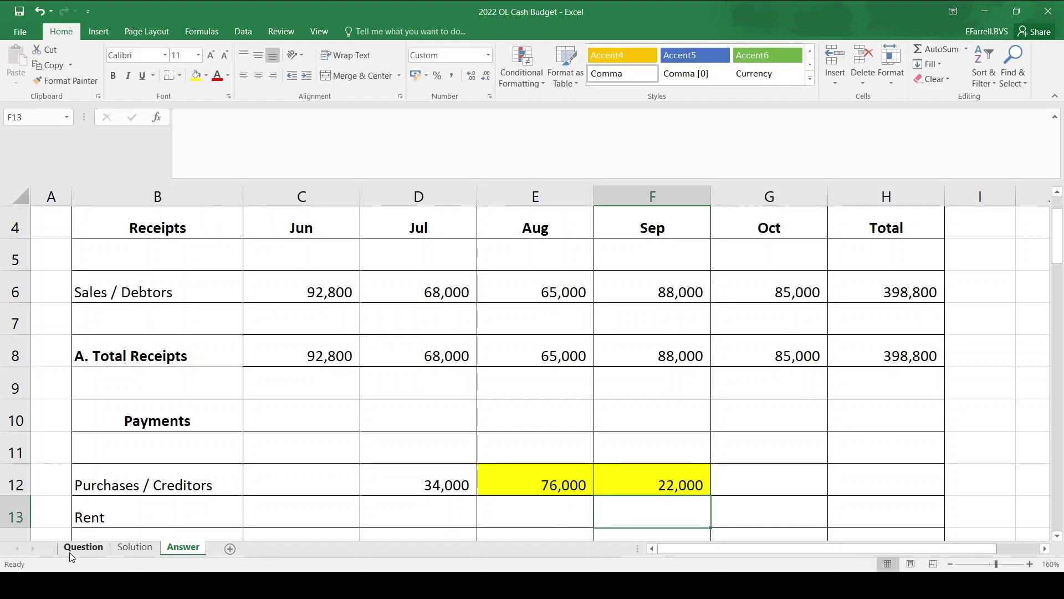
Review the August and September payment formulas, and enter September's purchases of 44000 as the October Purchases / Creditors payment in cell G12.
left_click(71, 549)
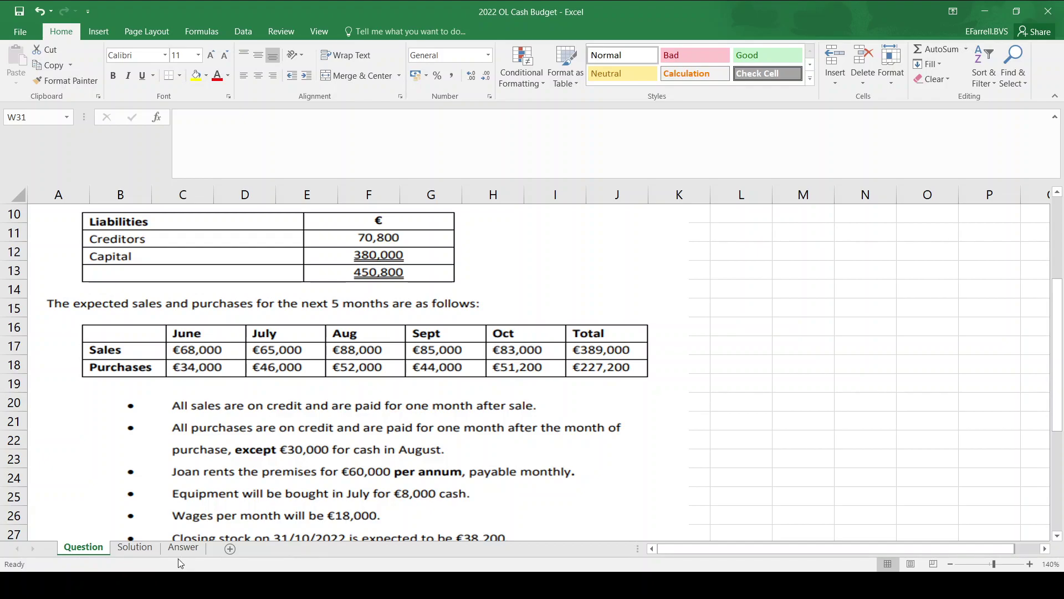
left_click(181, 548)
left_click(553, 491)
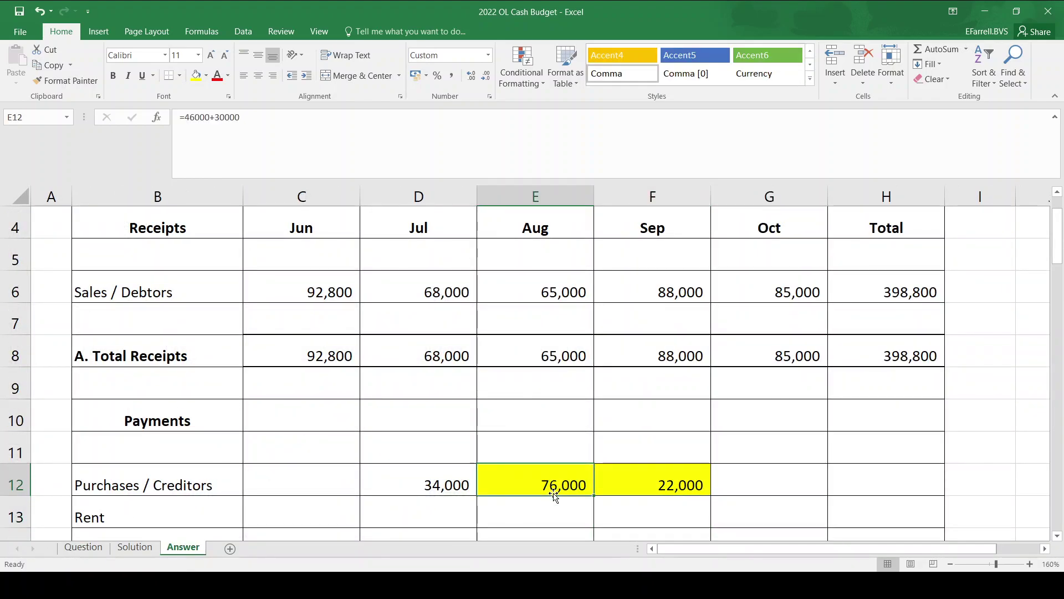
key("Right")
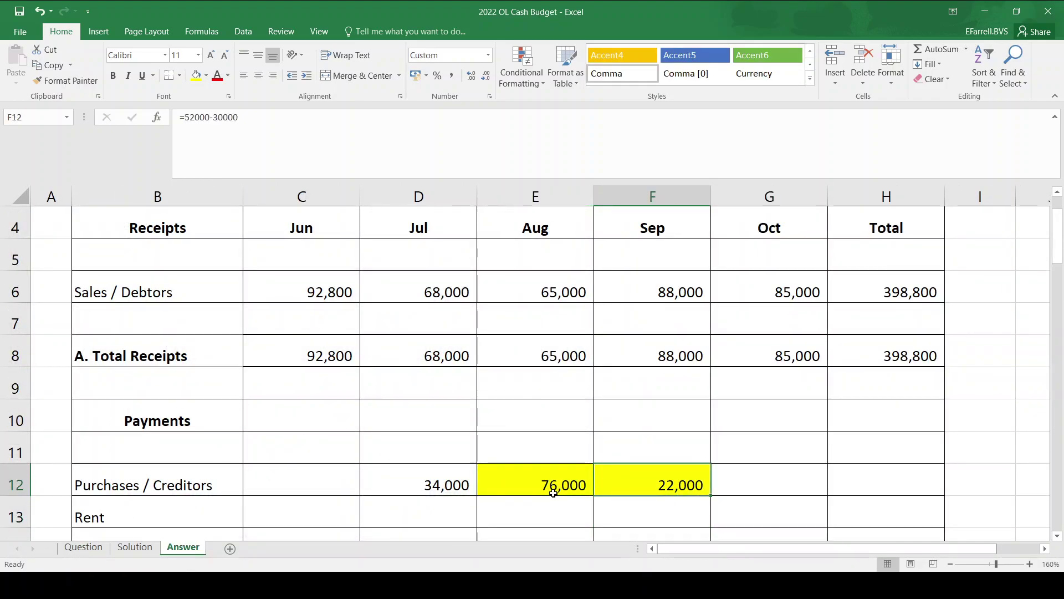
key("Right")
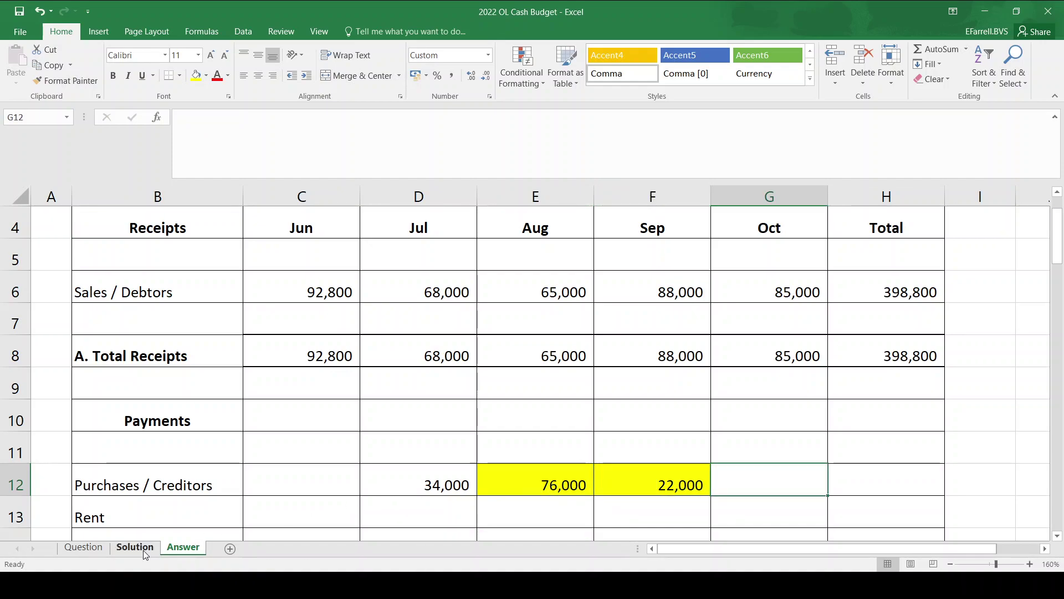
left_click(84, 548)
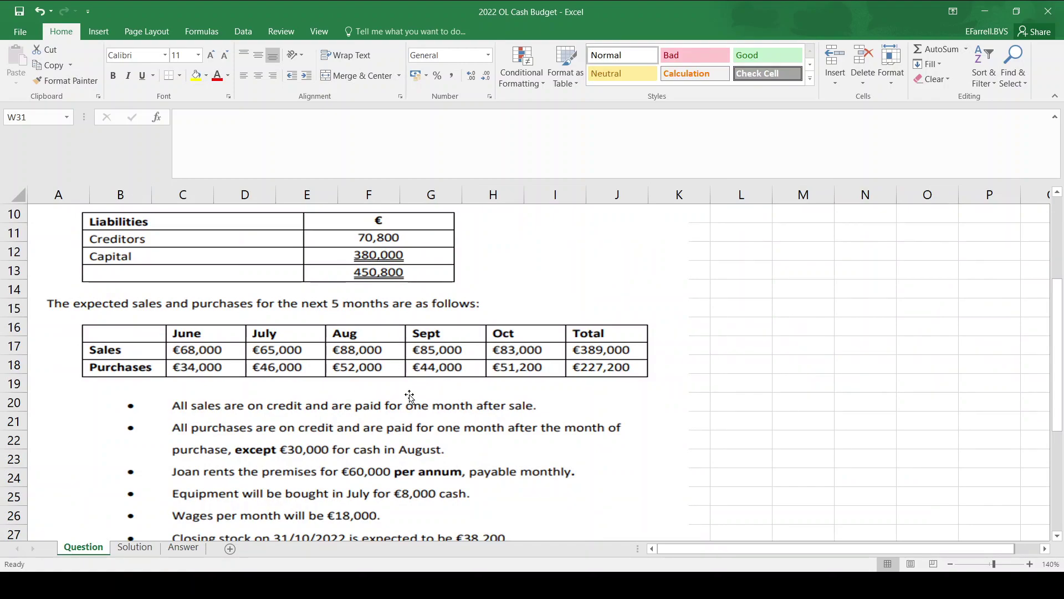
left_click(183, 547)
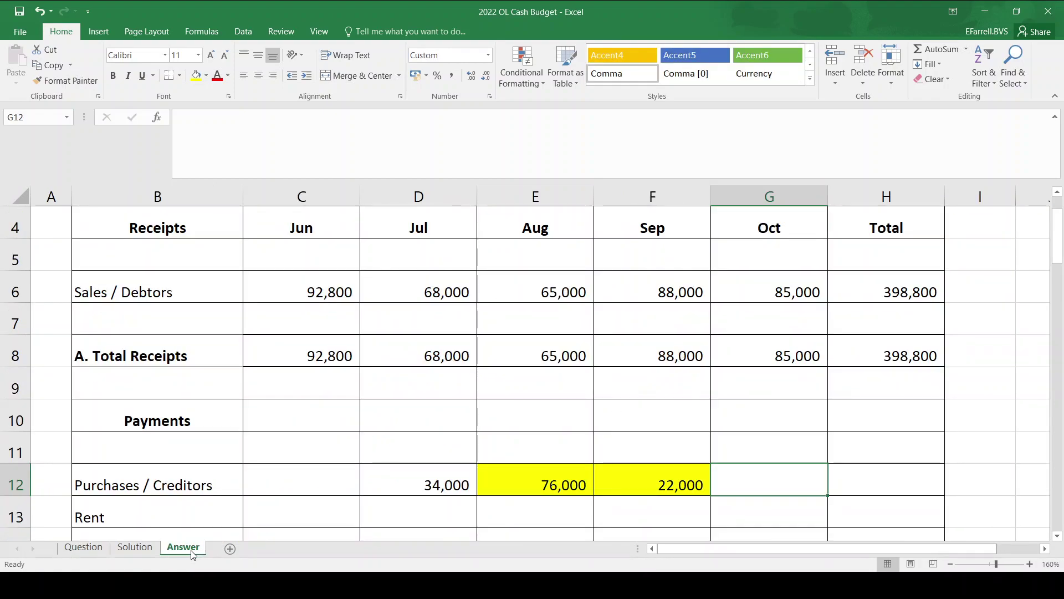
type("44,000")
key("Return")
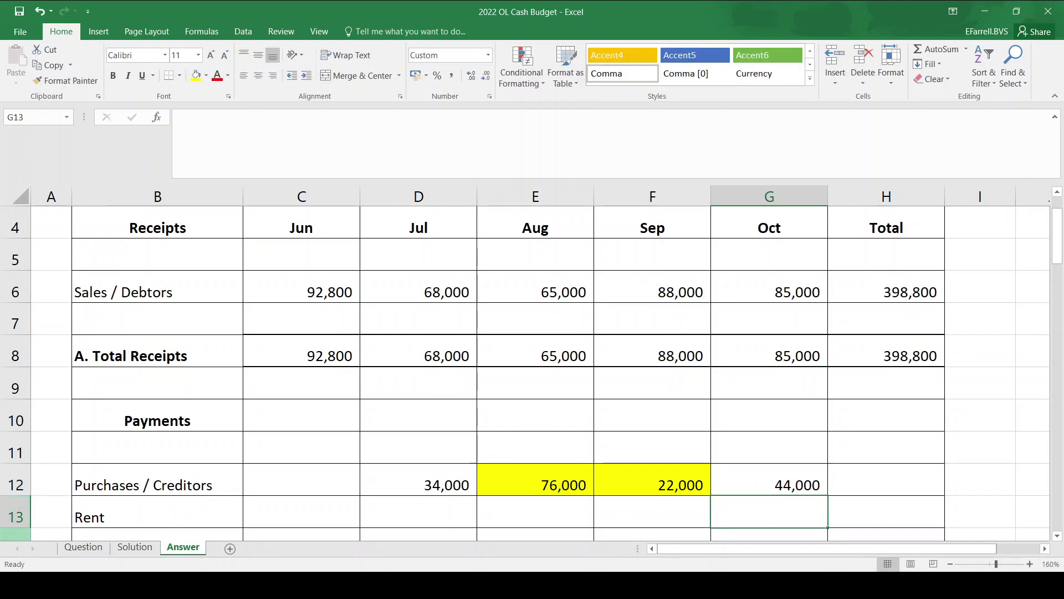
Look up the opening creditors in the question's liabilities and enter 70800 as the June Purchases / Creditors payment in cell C12.
left_click(84, 547)
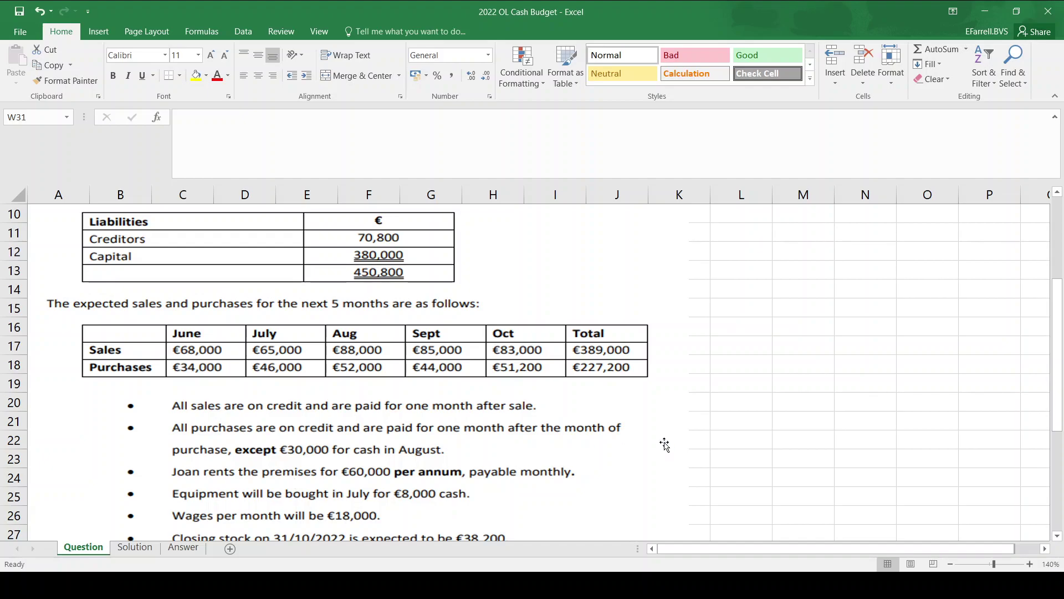
left_click(184, 548)
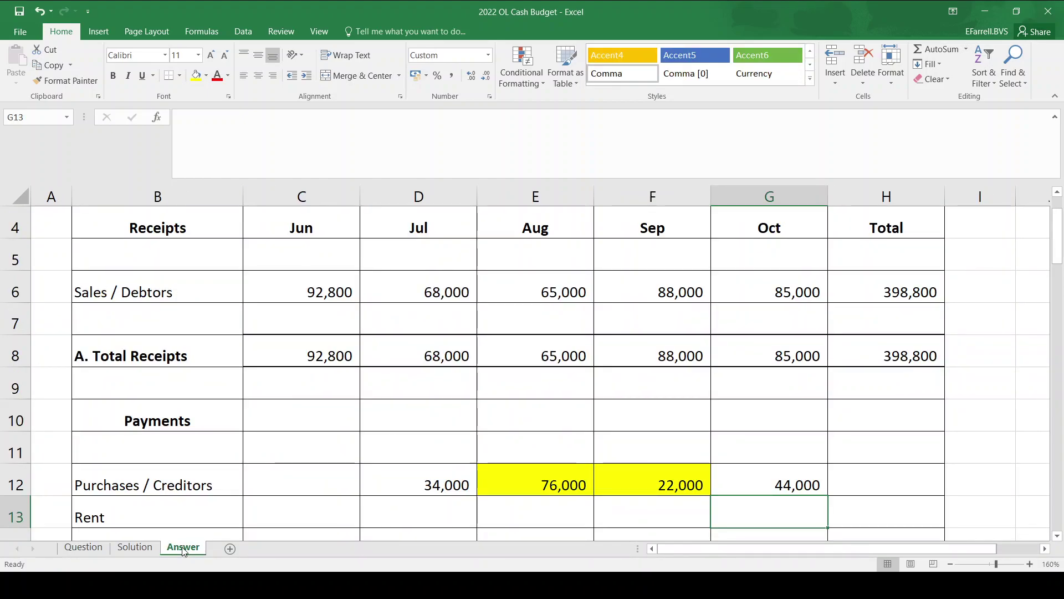
left_click(297, 481)
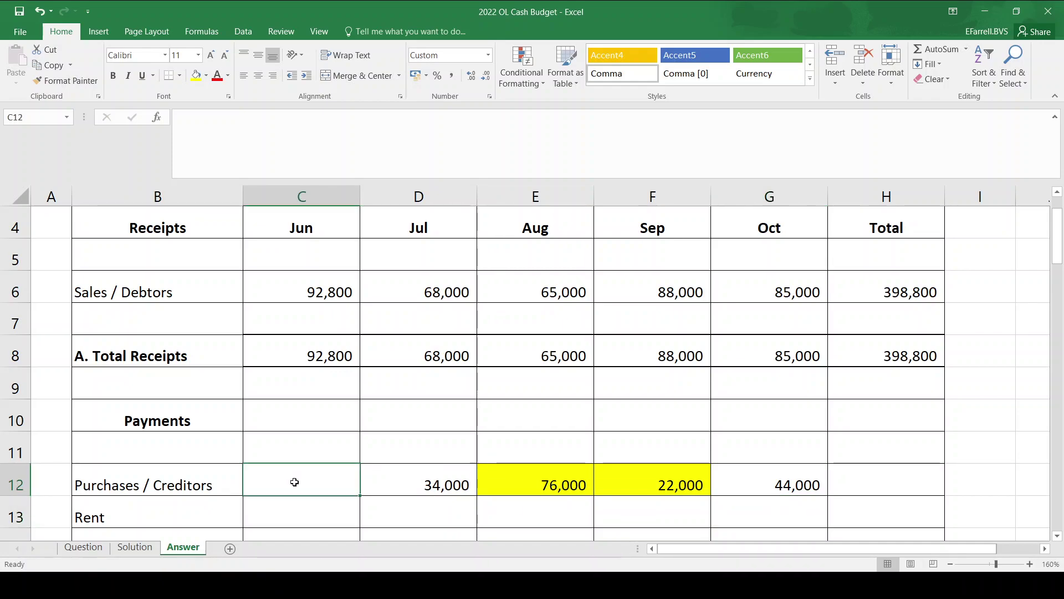
left_click(83, 547)
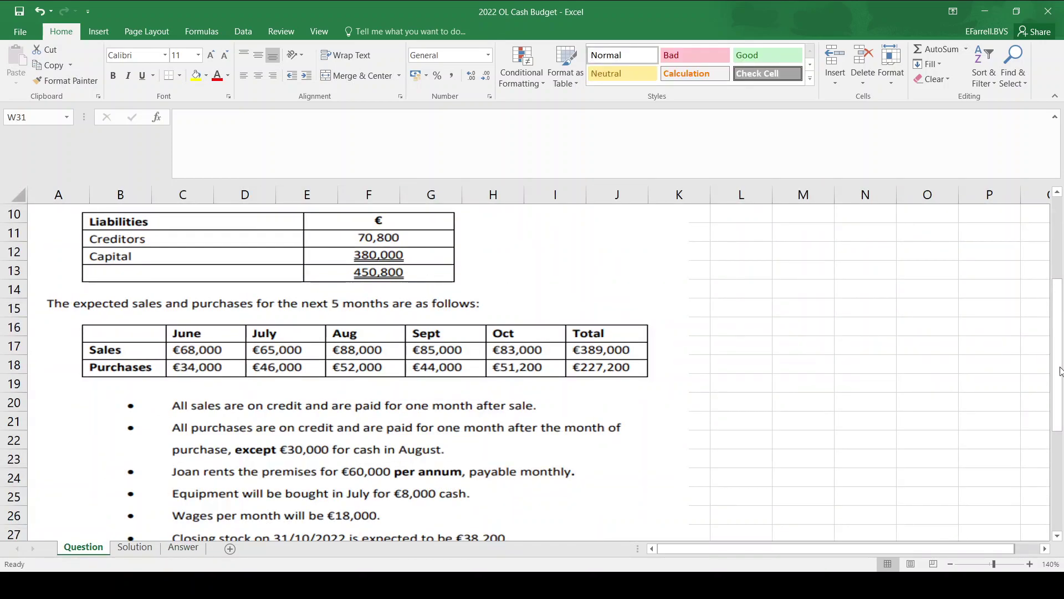
scroll(1050, 322, "up", 2)
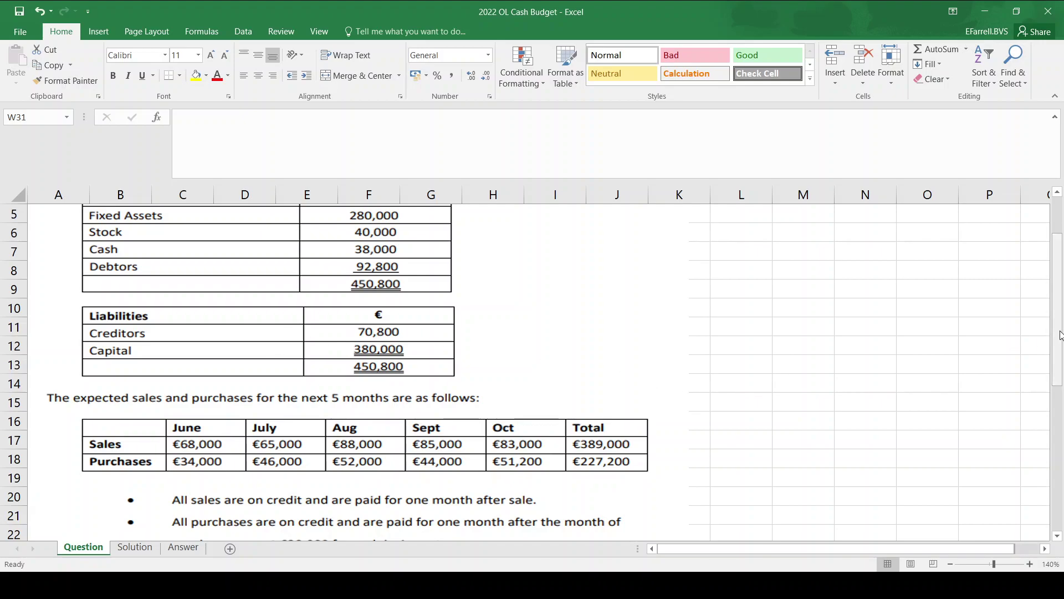
left_click_drag(1059, 335, 1059, 282)
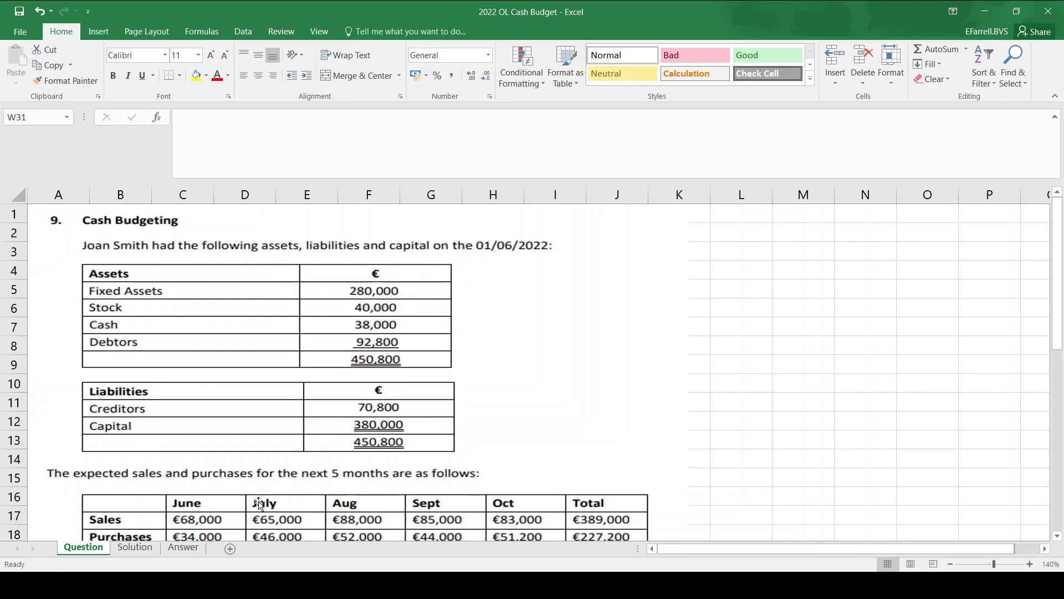
left_click(183, 548)
type("70800")
key("Return")
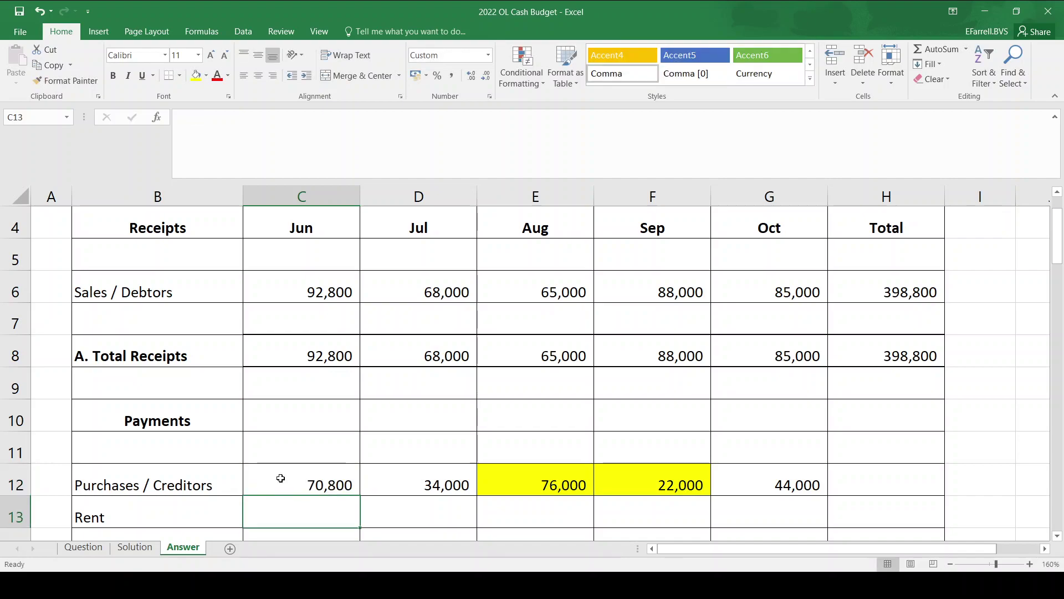
Total the Purchases / Creditors payments in cell H12 with =SUM(C12:G12).
left_click(866, 477)
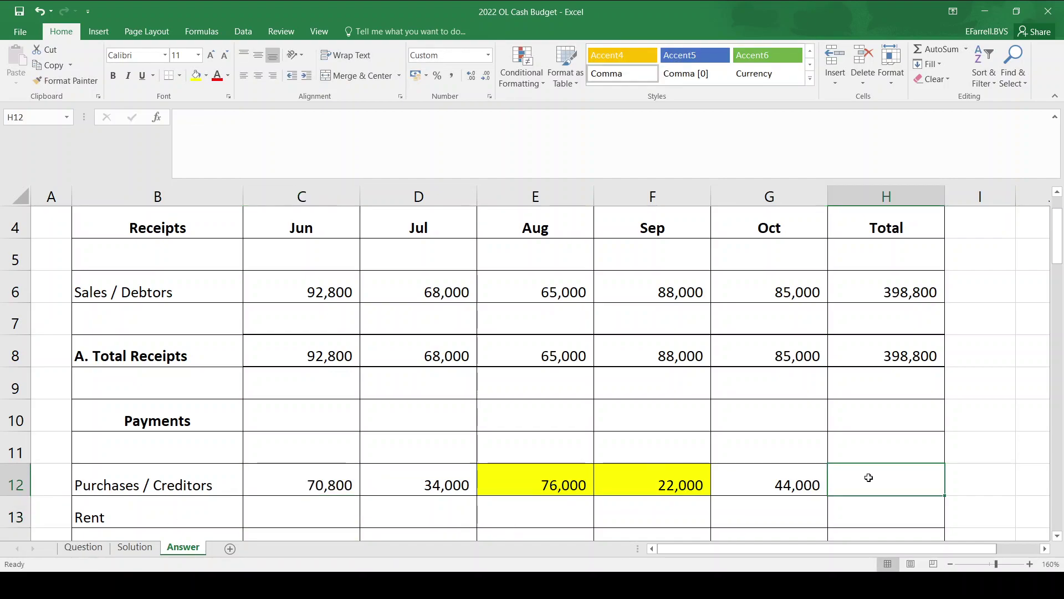
left_click(945, 48)
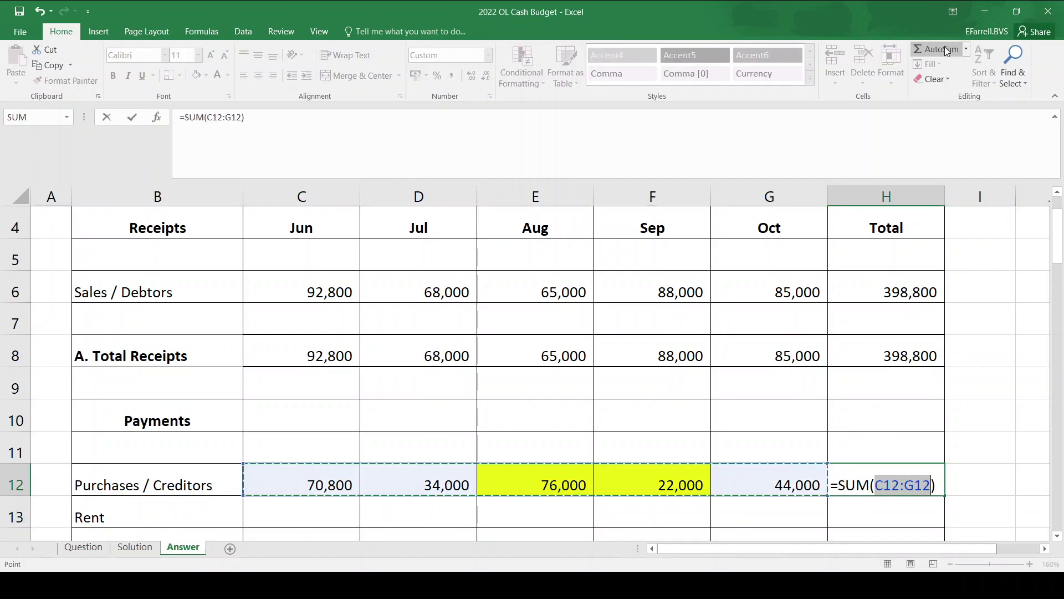
key("Return")
key("Down")
key("Down")
key("Down")
key("Down")
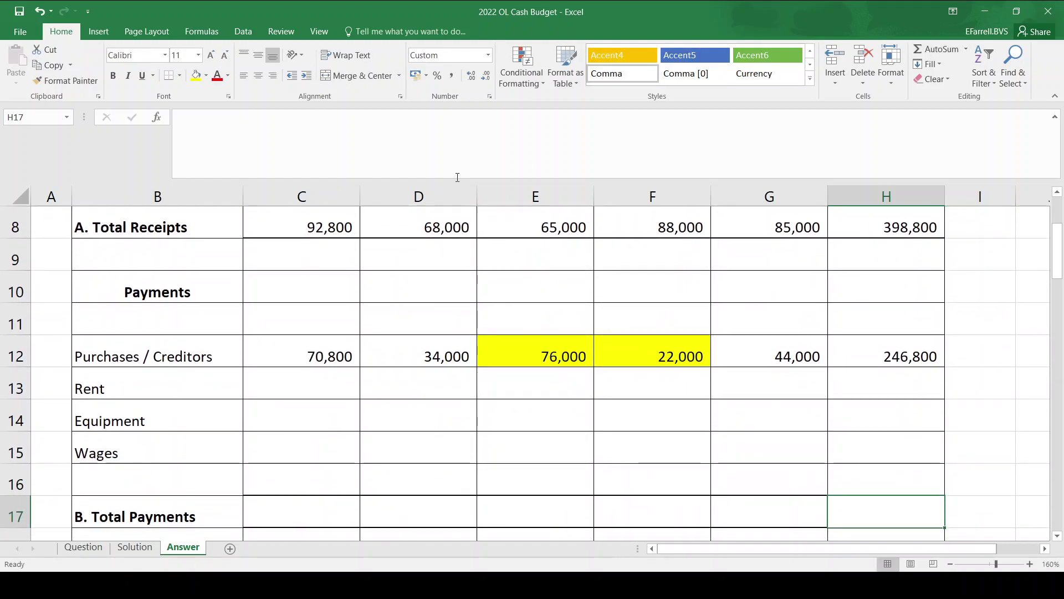
Look up the annual rent in the question, enter =60000/12 as June Rent in cell C13, and fill it across to October in G13.
left_click(83, 547)
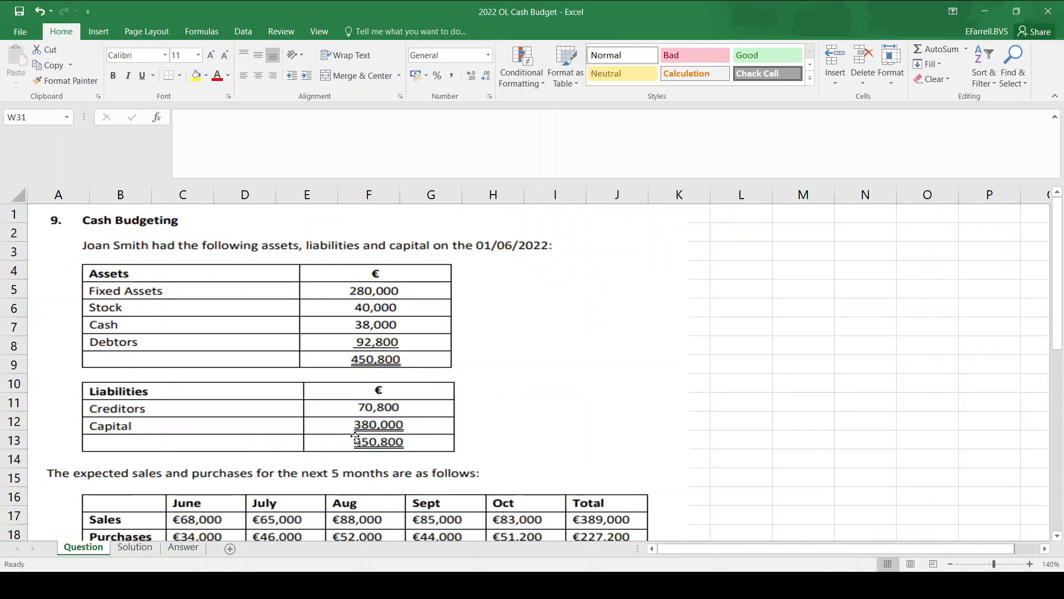
scroll(278, 347, "down", 5)
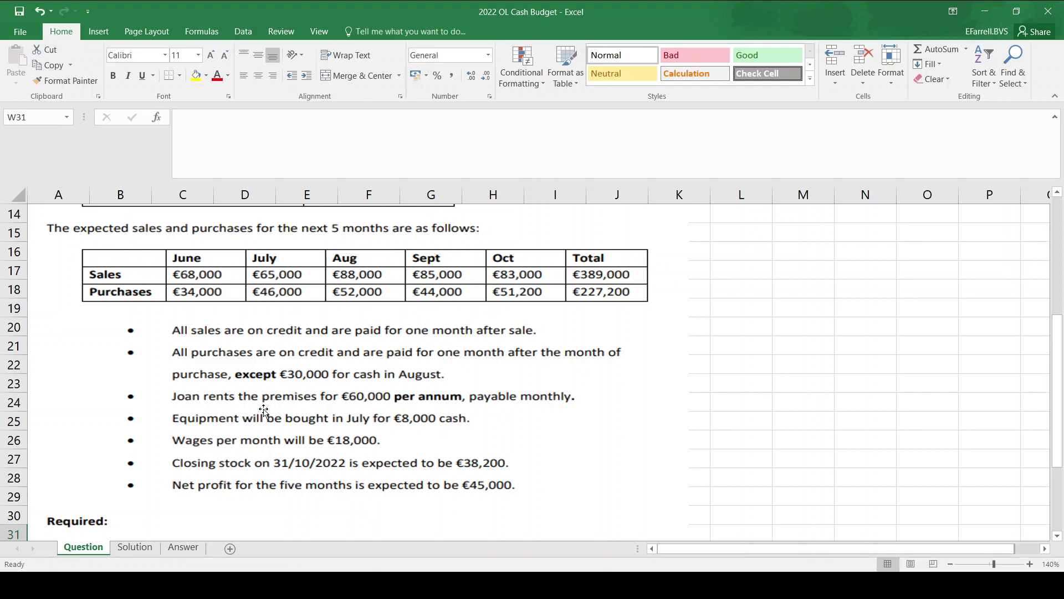
left_click(179, 552)
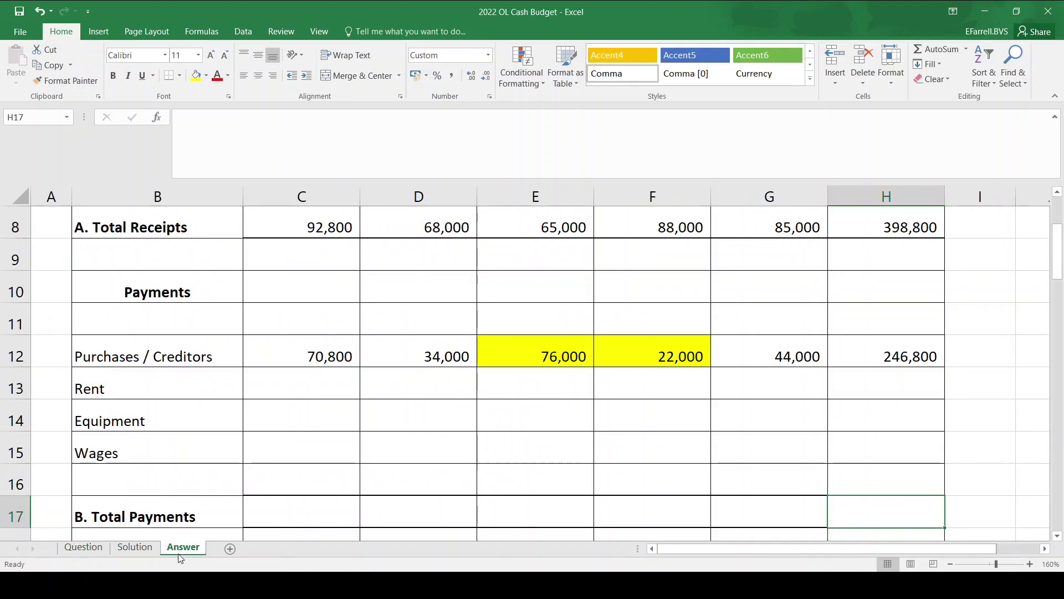
left_click(304, 377)
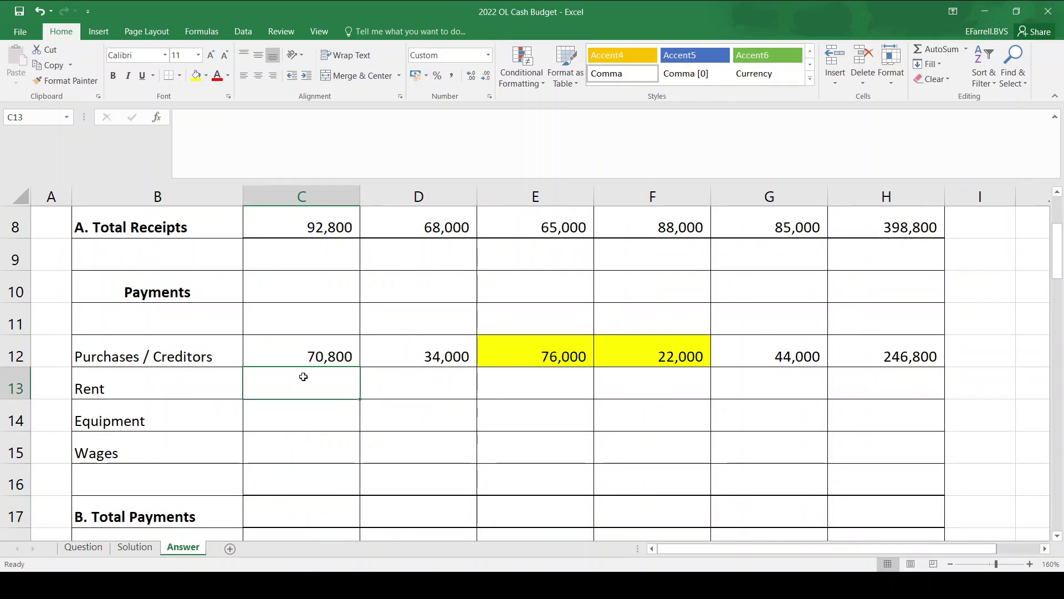
type("=60000/12")
key("ctrl+Return")
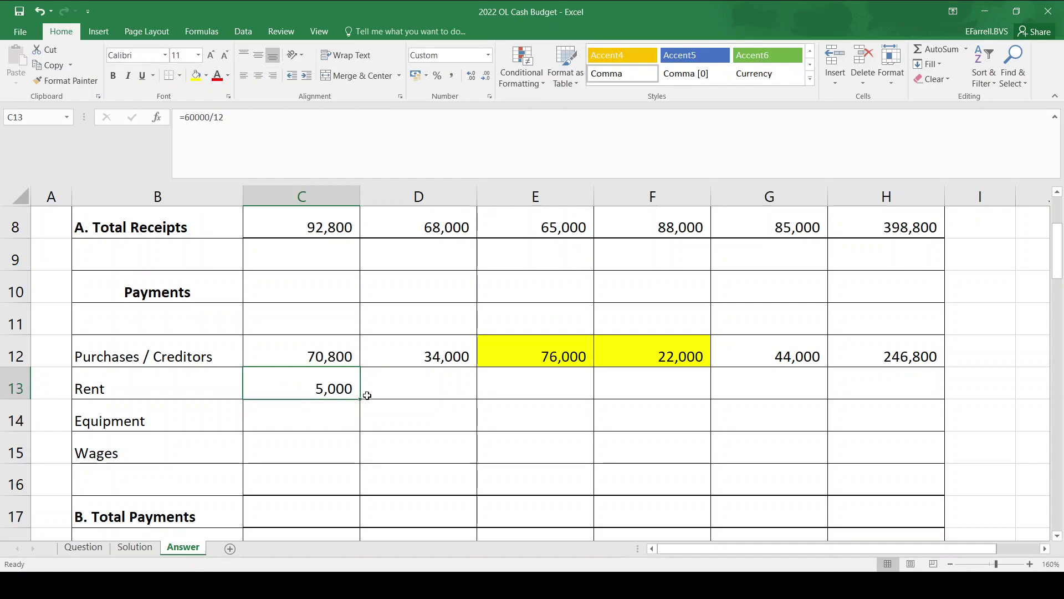
left_click_drag(361, 398, 812, 339)
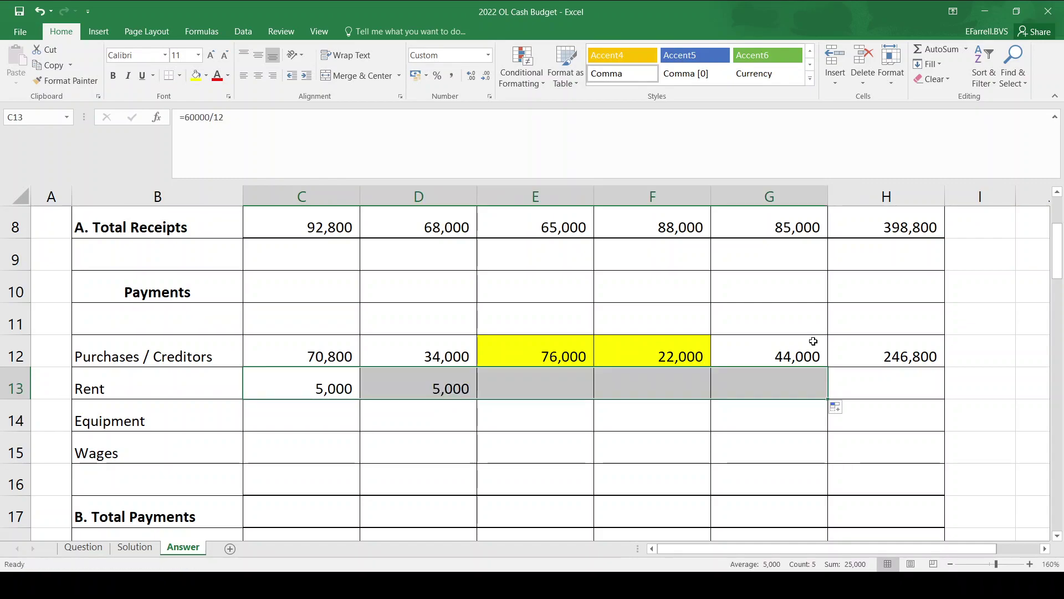
Total the five monthly Rent payments with AutoSum in cell H13.
left_click(874, 384)
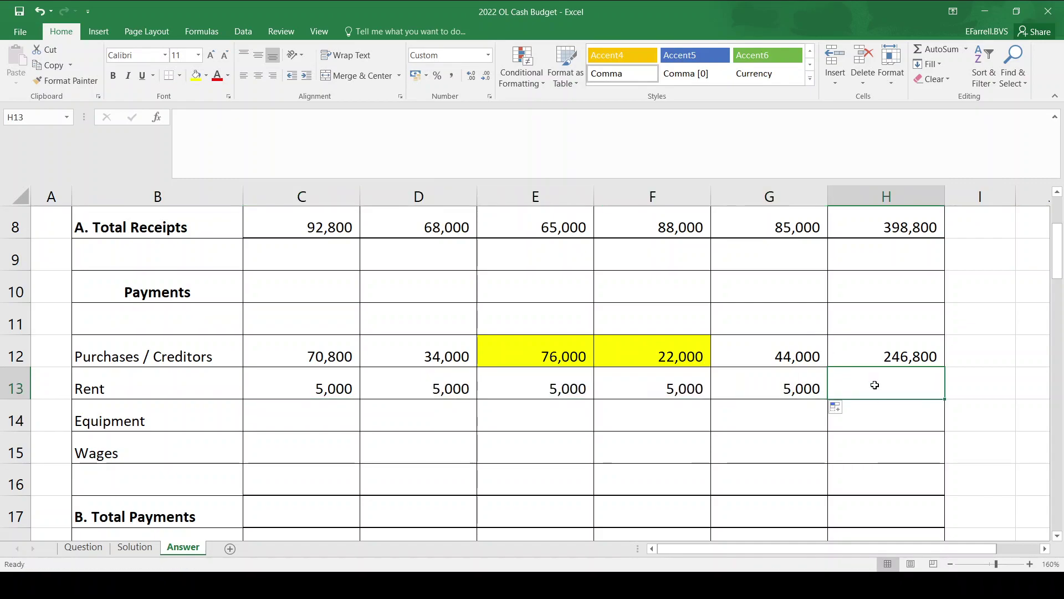
left_click(920, 47)
key("Return")
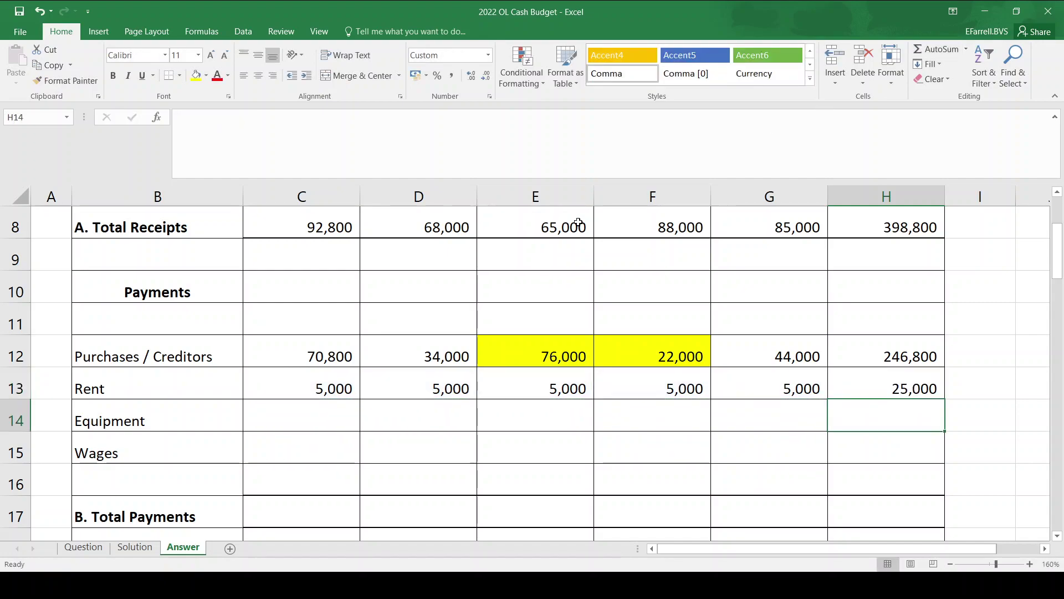
Look up the equipment purchase in the question and enter 8000 as the July Equipment payment in cell D14.
left_click(96, 546)
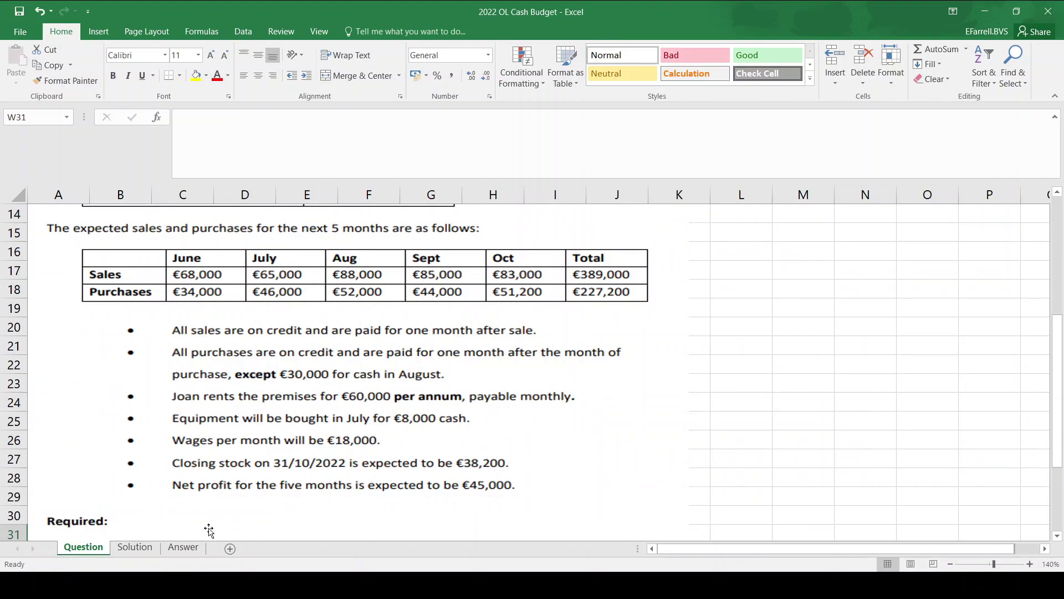
left_click(184, 546)
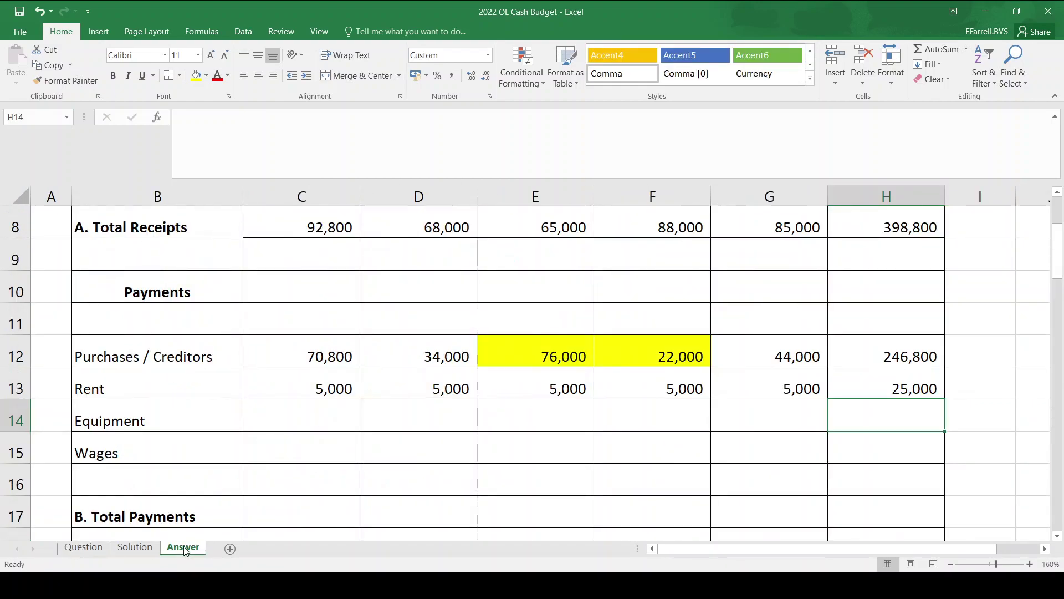
left_click(315, 361)
key("Up")
key("Up")
key("Up")
key("Up")
key("Up")
key("Up")
key("Up")
key("Up")
key("Up")
key("Down")
key("Down")
key("Down")
key("Down")
key("Down")
key("Down")
key("Down")
key("Down")
key("Down")
key("Down")
key("Down")
key("Down")
key("Up")
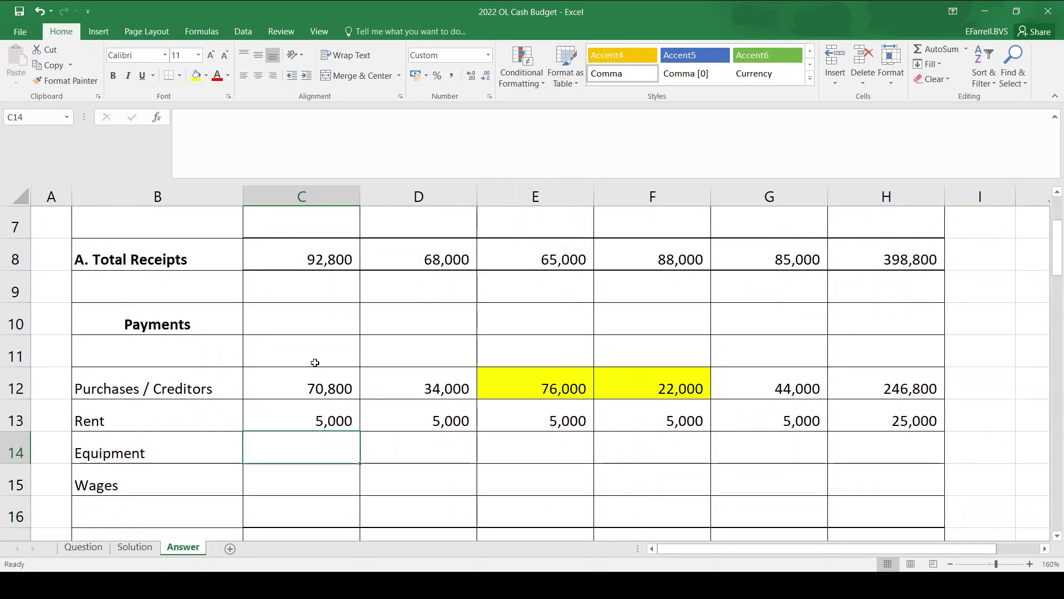
key("Right")
type("8000")
Enter 0 as the Equipment payment for June, August, September and October in cells C14, E14, F14 and G14.
key("Left")
type("0")
key("Right")
key("Right")
type("0")
key("Right")
type("0")
key("Right")
type("0")
key("Right")
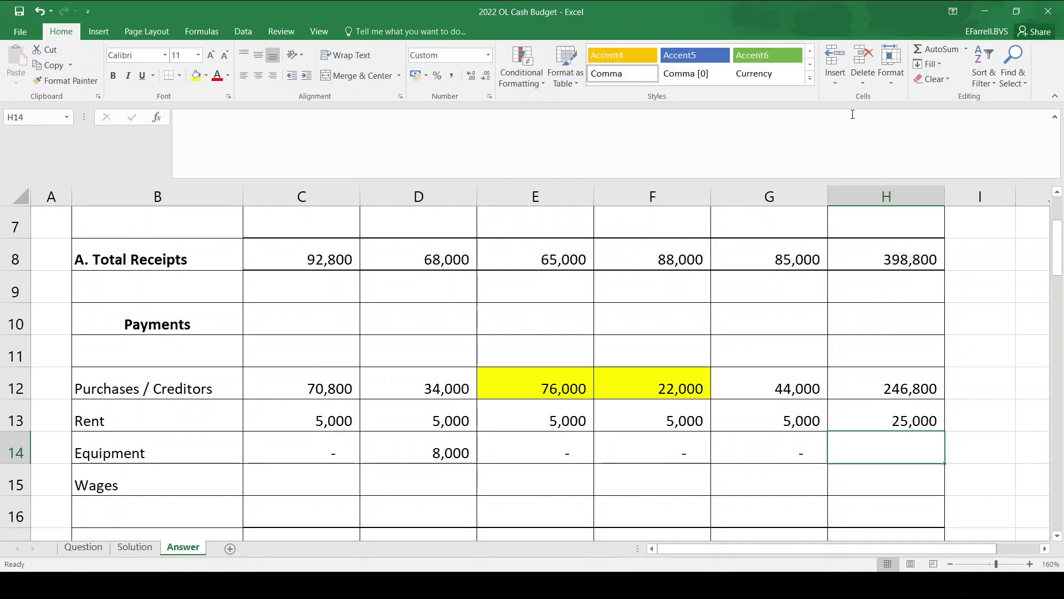
Total the Equipment payments in cell H14 with =SUM(C14:G14), correcting the suggested range to the monthly cells.
left_click(919, 51)
key("Left")
key("Down")
key("shift+Left")
key("shift+Left")
key("shift+Left")
key("shift+Left")
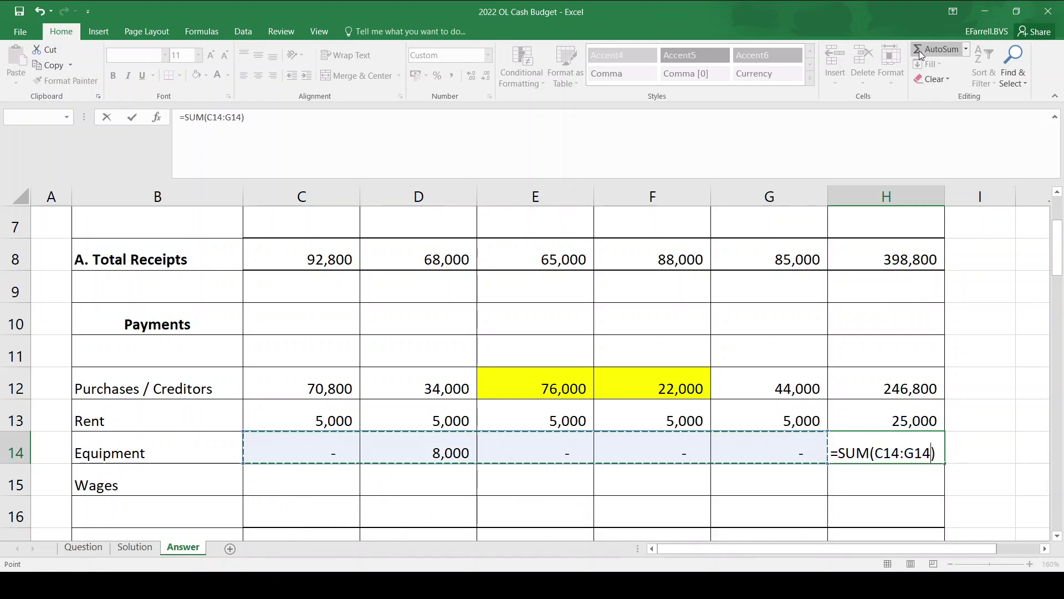
key("Return")
Look up the monthly wages in the question, enter 18000 as June Wages in cell C15, and fill it across to October in G15.
left_click(95, 551)
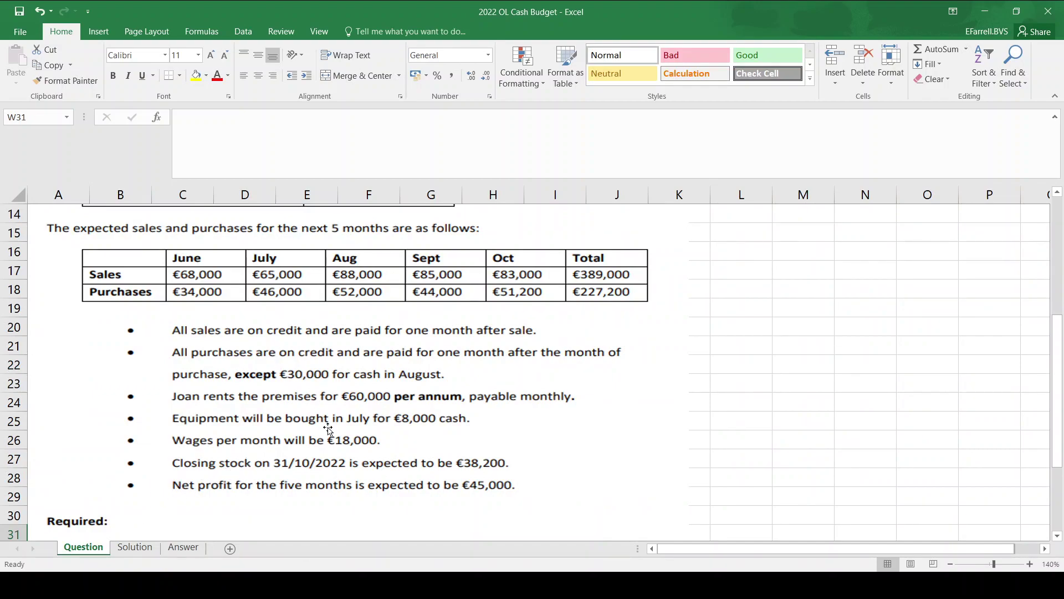
left_click(183, 547)
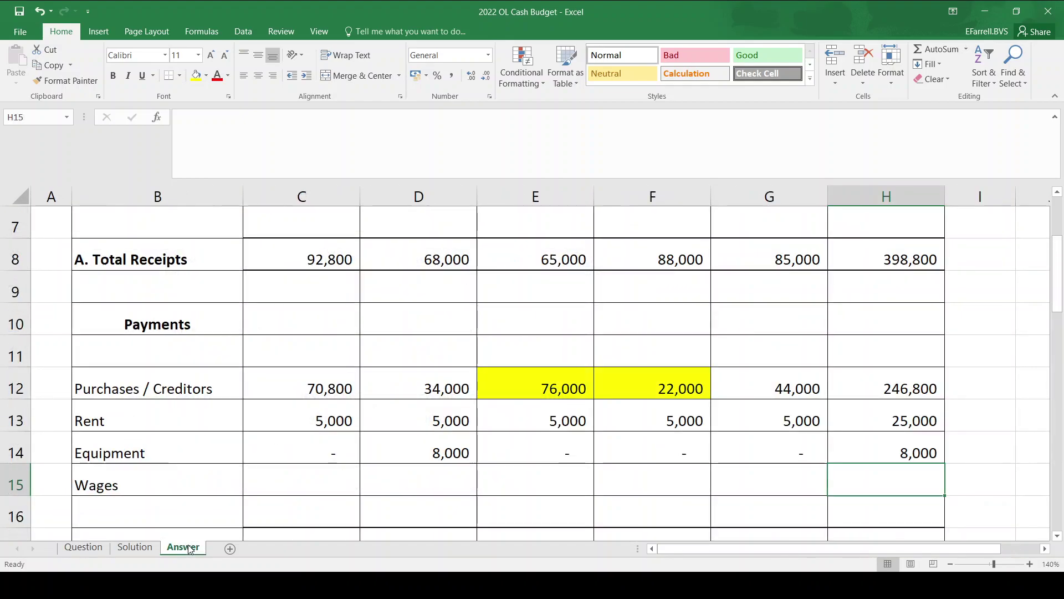
left_click(255, 469)
type("18000")
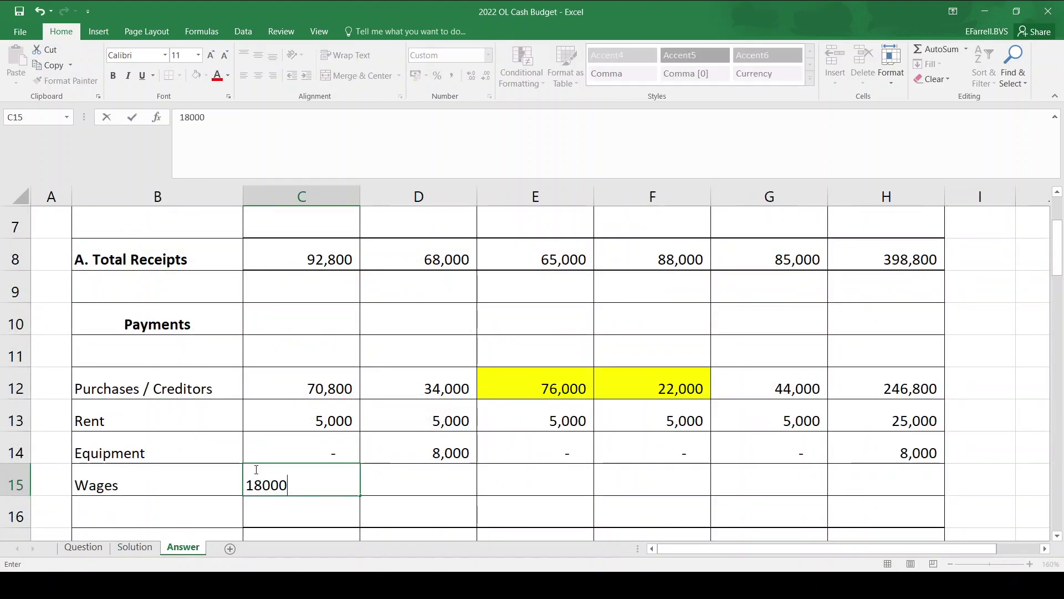
key("ctrl+Return")
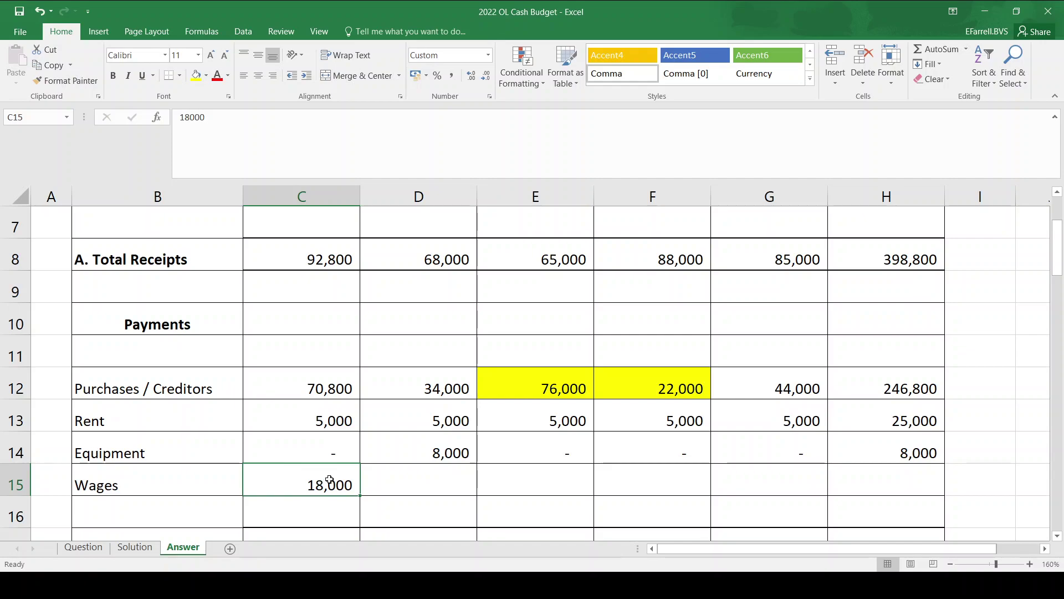
left_click_drag(360, 494, 801, 485)
Total the Wages payments in cell H15 by summing the monthly cells C15 to G15.
left_click(903, 473)
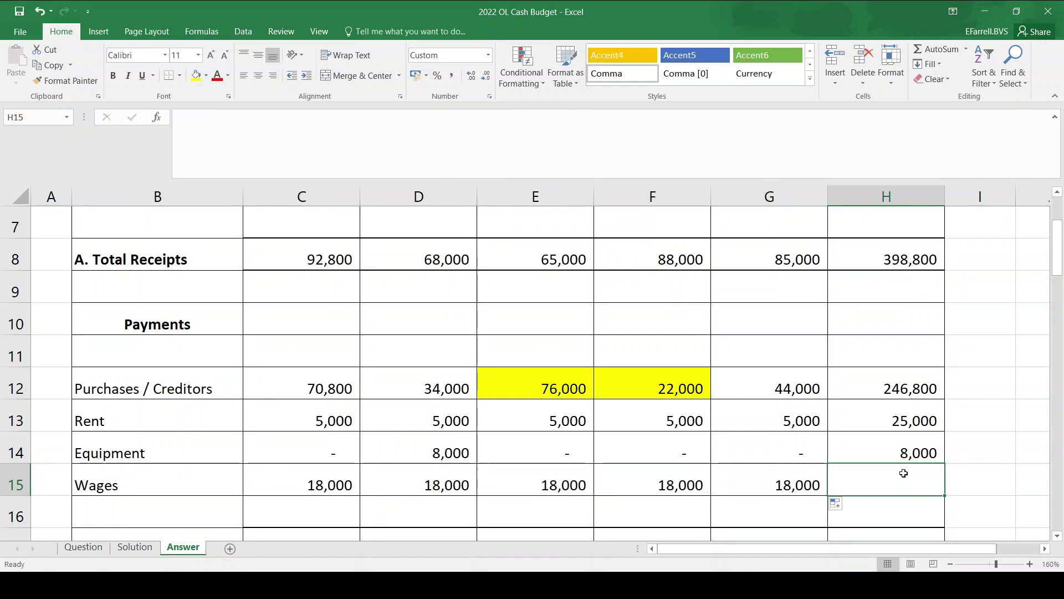
left_click(924, 49)
key("Down")
key("Down")
key("Down")
key("Left")
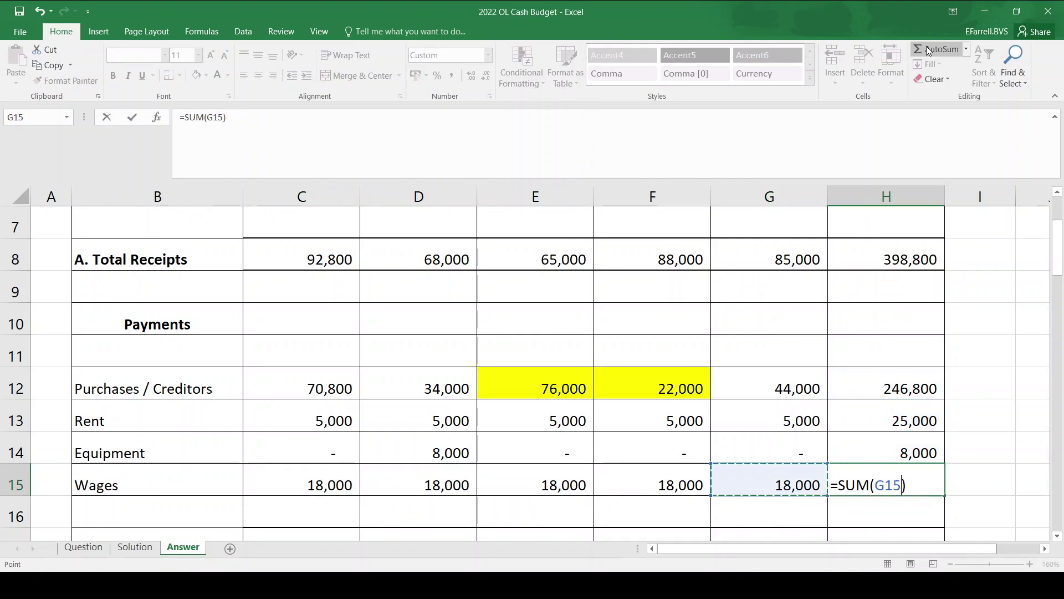
key("shift+Left")
key("shift+Left")
key("shift+Left")
key("shift+Left")
key("Return")
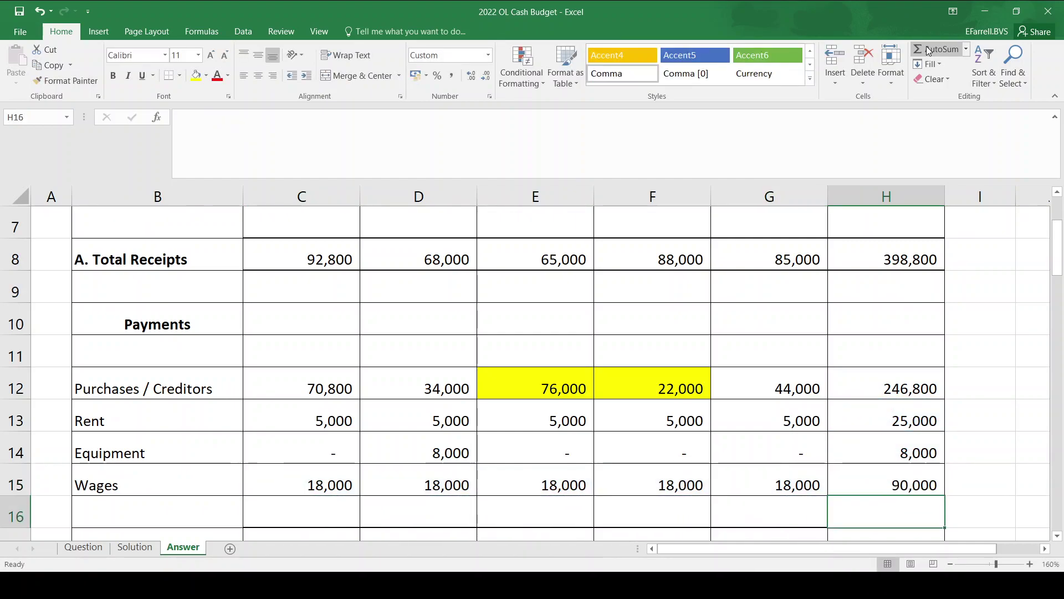
Check the question for any further payments, and total June's payments in cell C17 with =SUM(C12:C16).
left_click(86, 548)
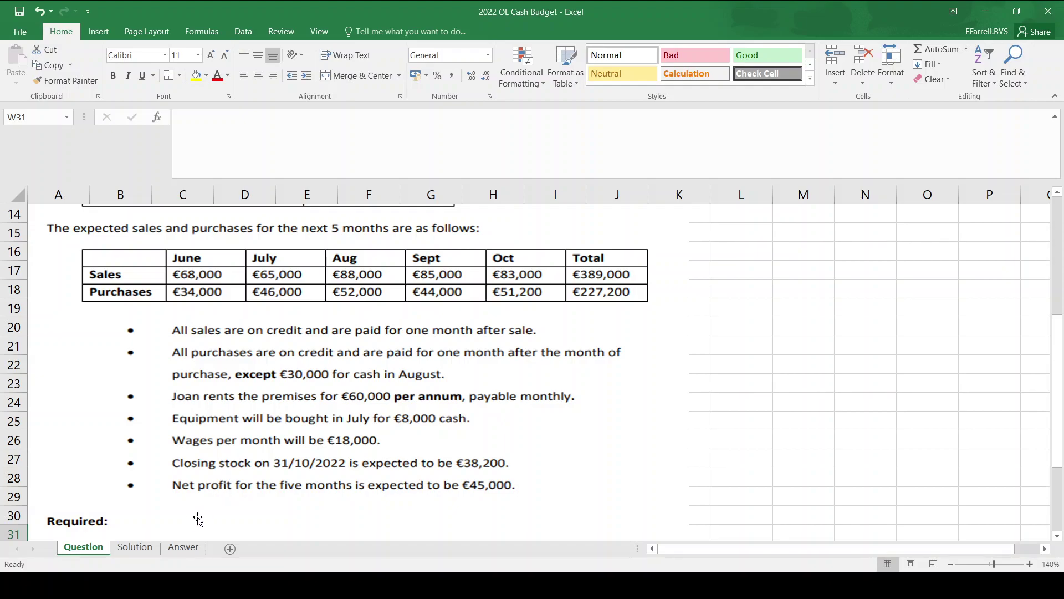
left_click(185, 547)
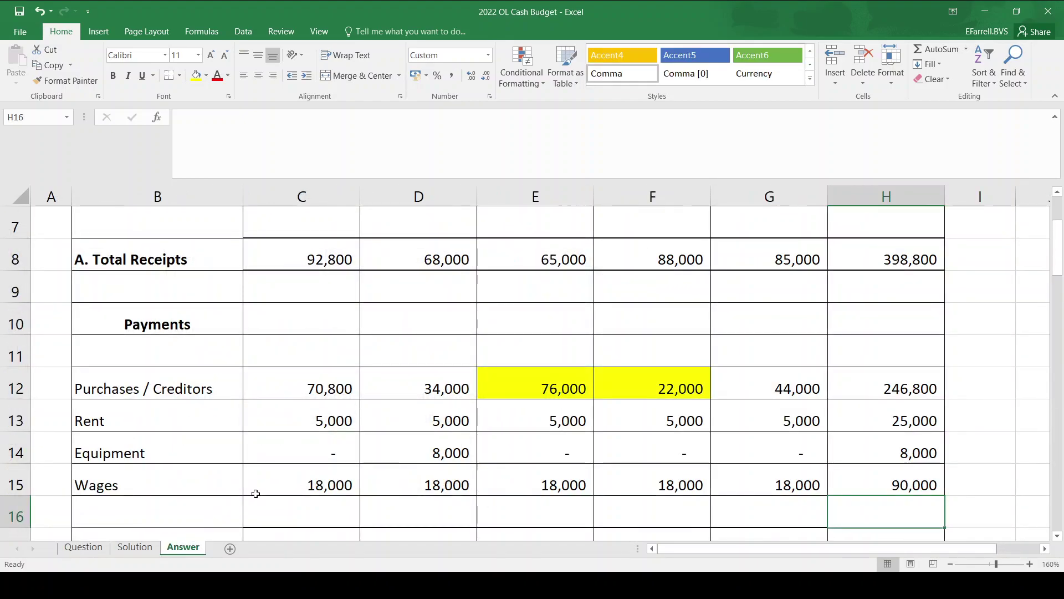
left_click(254, 493)
key("Down")
key("Down")
scroll(255, 495, "down", 1)
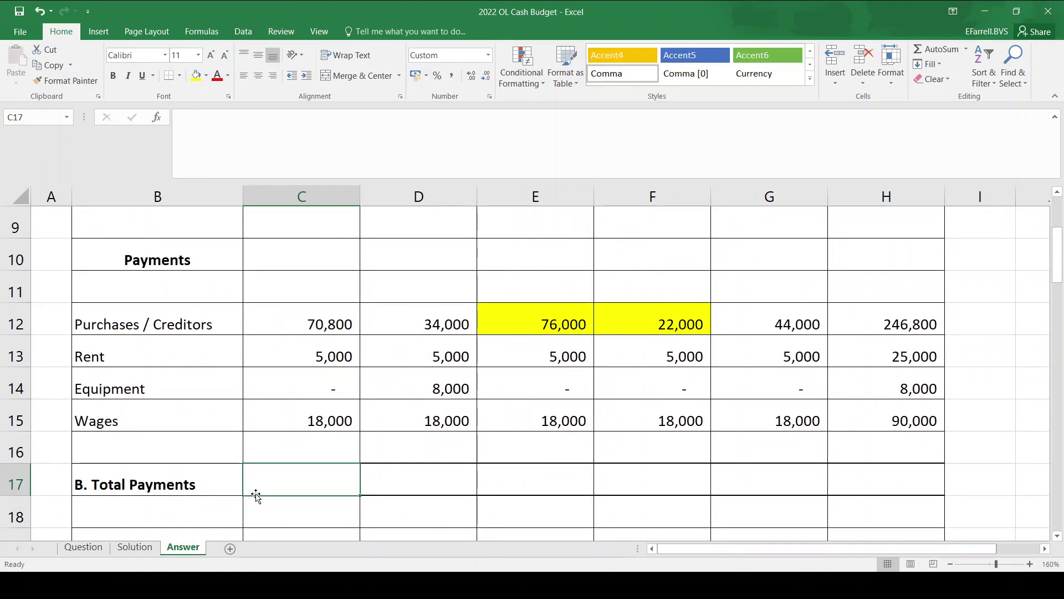
left_click(930, 48)
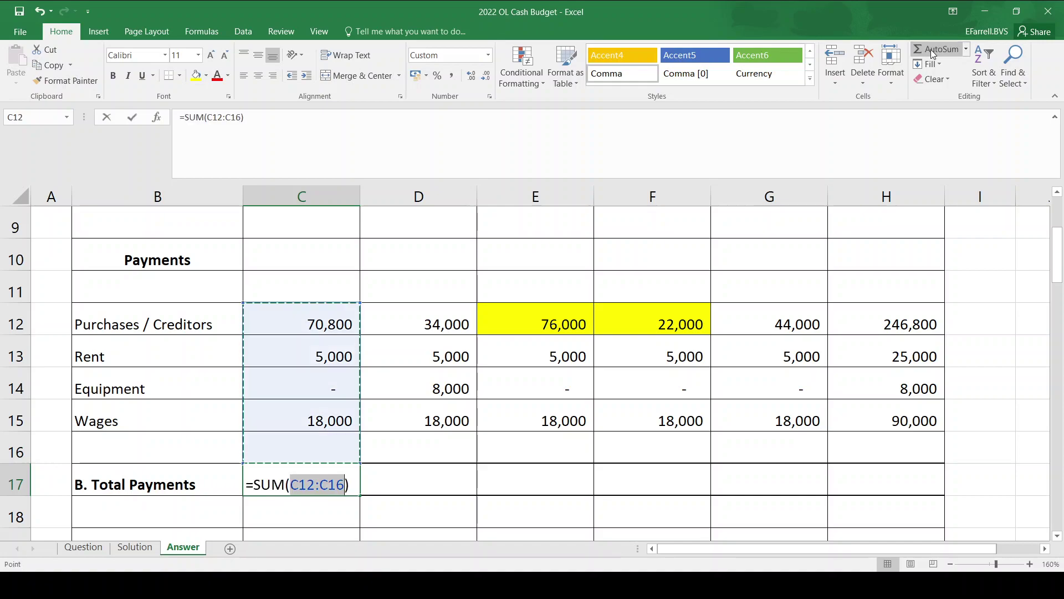
key("Return")
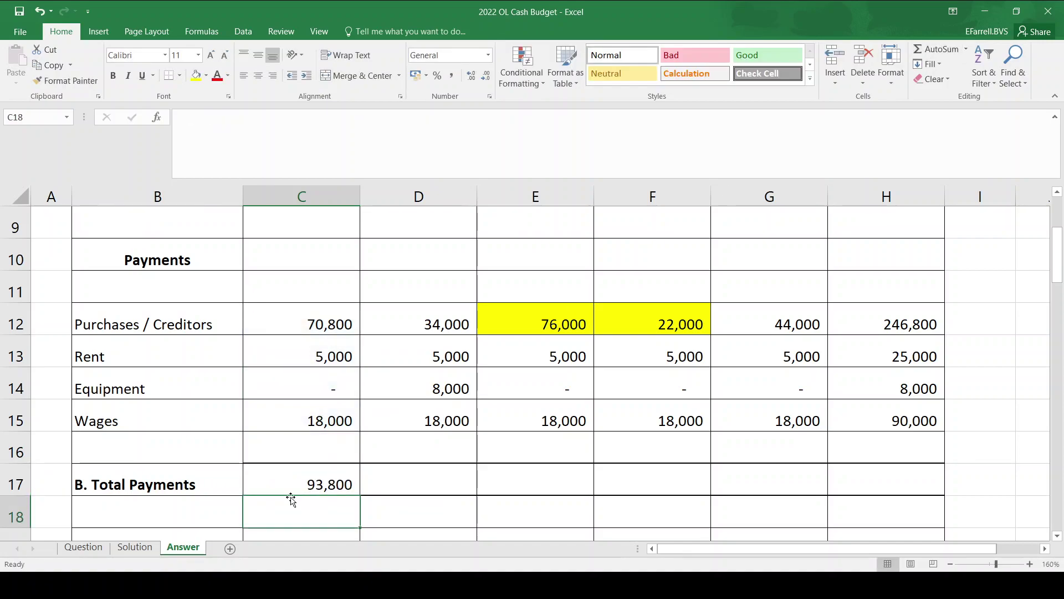
Fill June's Total Payments formula from cell C17 across the remaining months and the Total column to H17.
left_click(326, 481)
left_click_drag(362, 495, 924, 483)
left_click(587, 447)
Trace June's column from Net Cash up to Total Receipts in C8 and back to identify the figures to subtract.
key("Down")
key("Down")
key("Down")
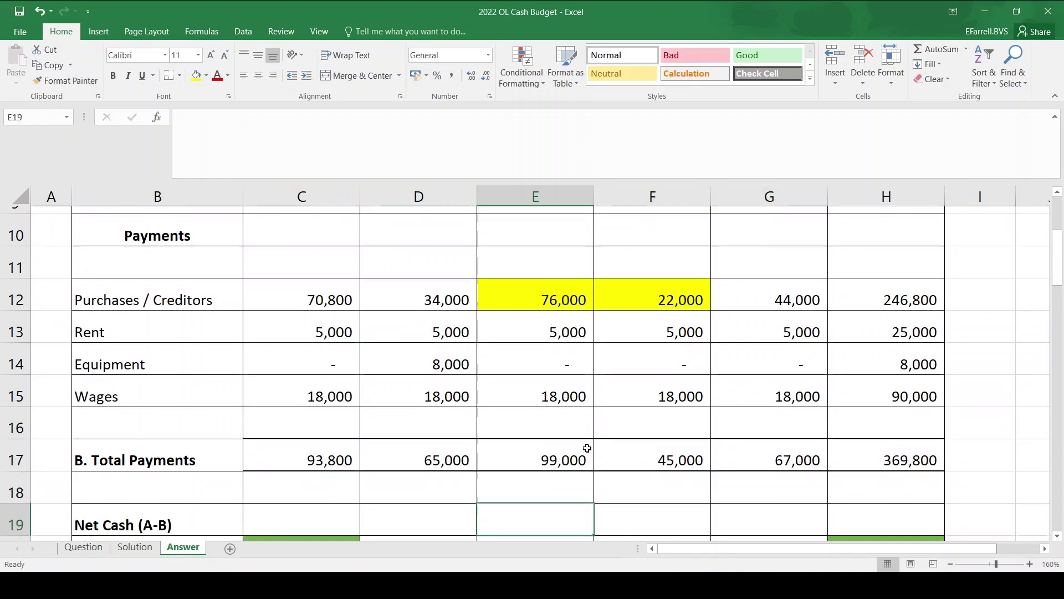
key("Left")
key("Left")
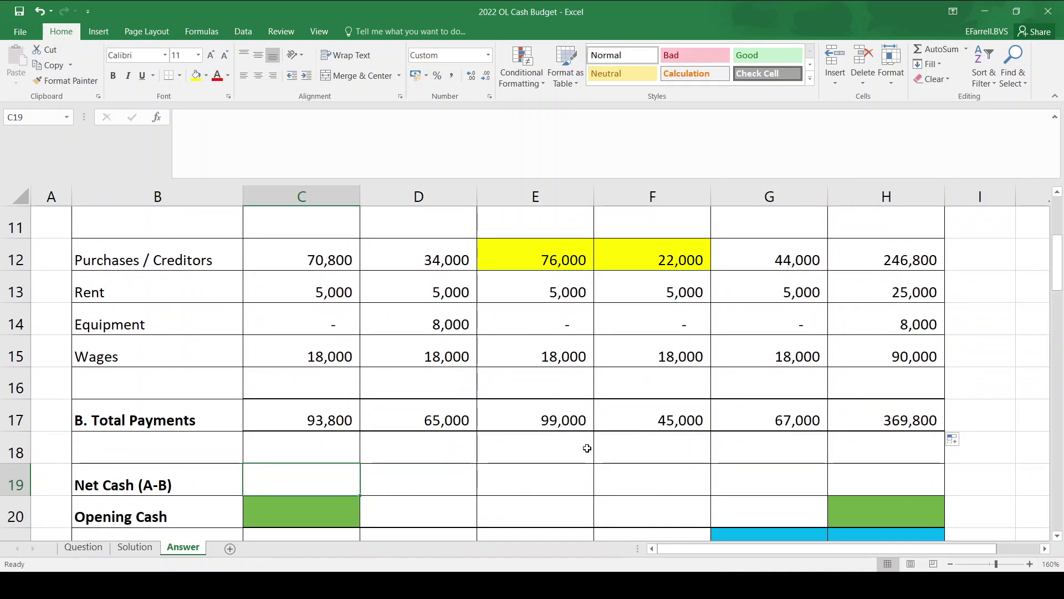
key("Up")
key("Up")
key("Up")
key("Up")
key("Up")
key("Up")
key("Up")
key("Up")
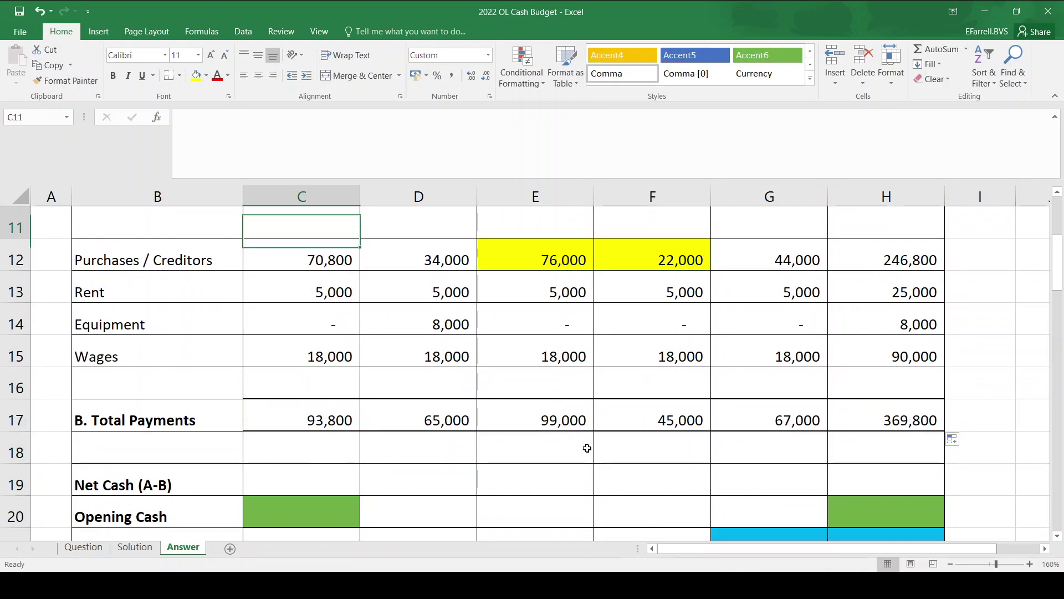
key("Up")
key("Up")
key("Up")
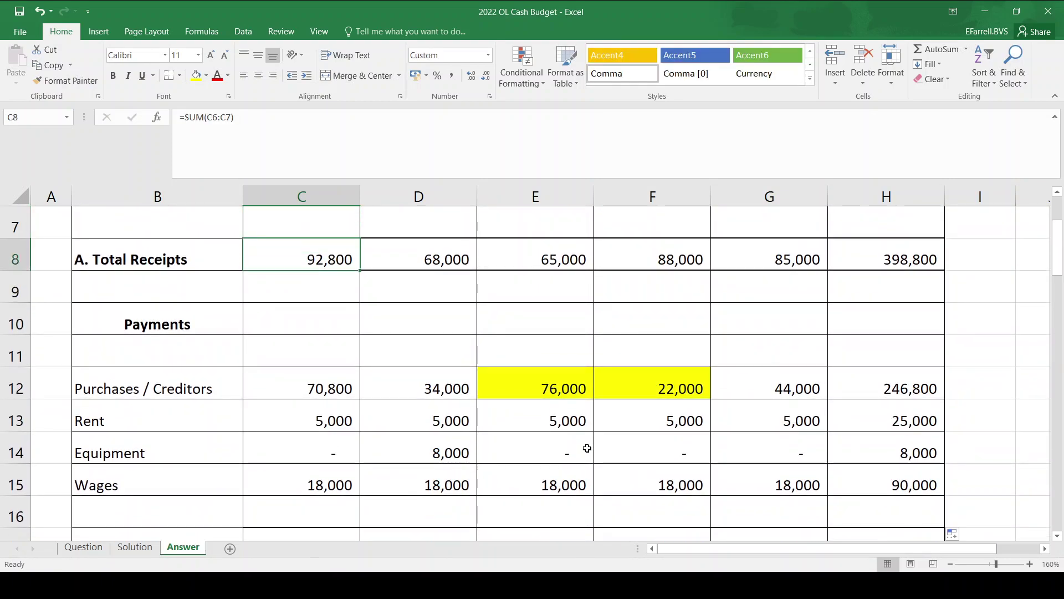
key("Down")
key("Down")
key("Down")
key("Down")
key("Down")
key("Down")
key("Down")
key("Down")
key("Down")
key("Down")
key("Down")
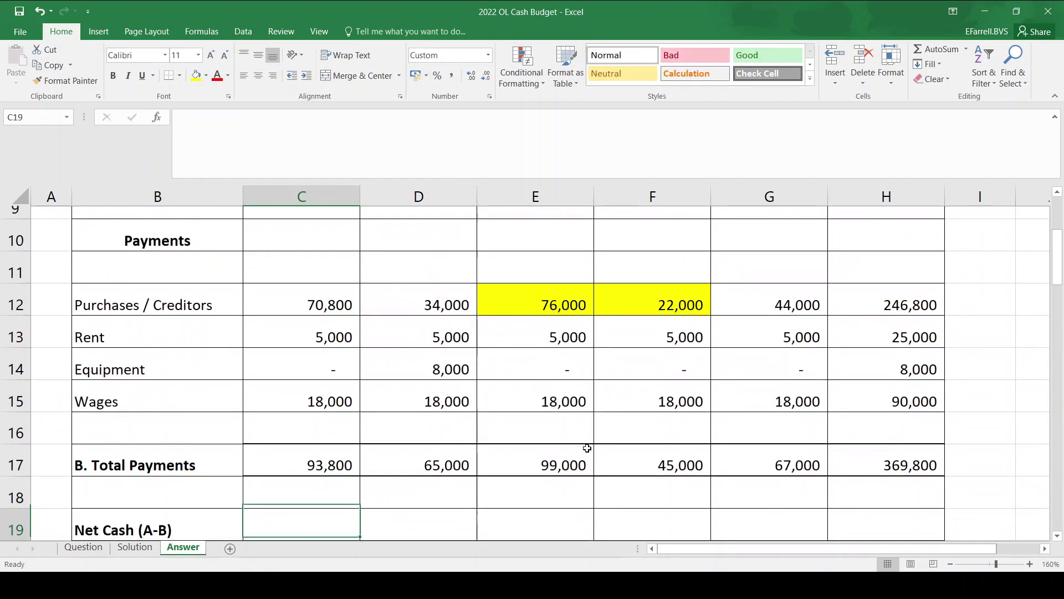
type("=")
key("Up")
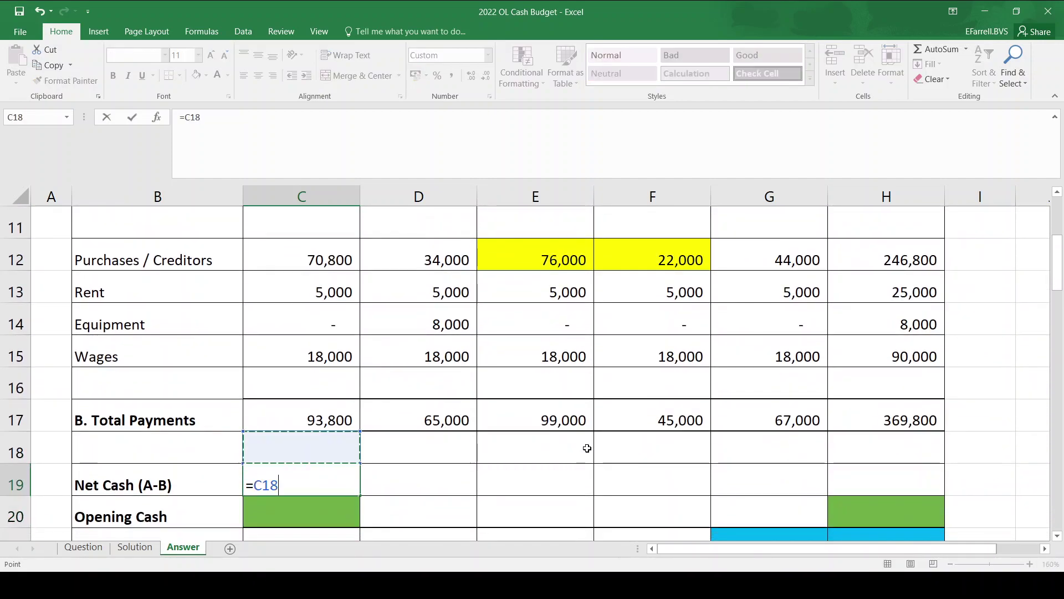
key("Up")
key("Up")
key("Up")
key("Up")
key("Up")
key("Up")
key("Up")
key("Up")
key("Up")
key("Up")
type("-")
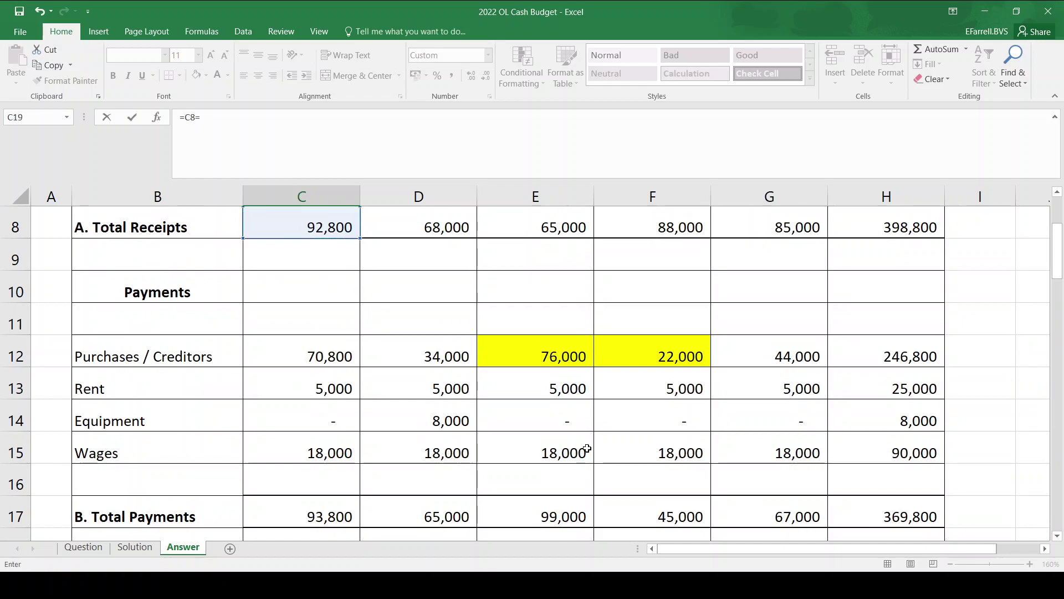
key("Up")
key("Up")
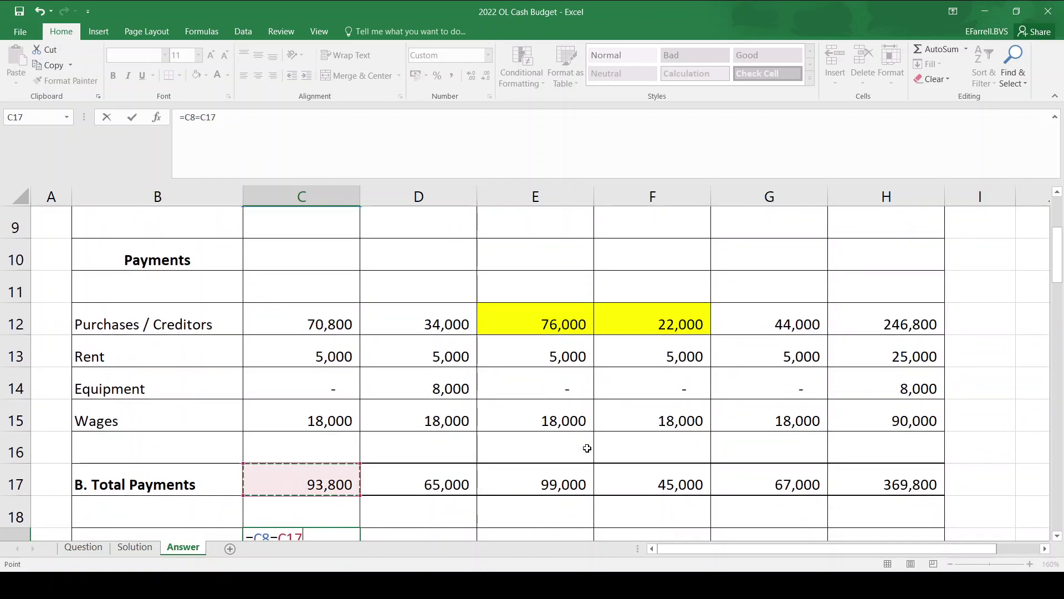
key("Return")
key("Up")
key("F2")
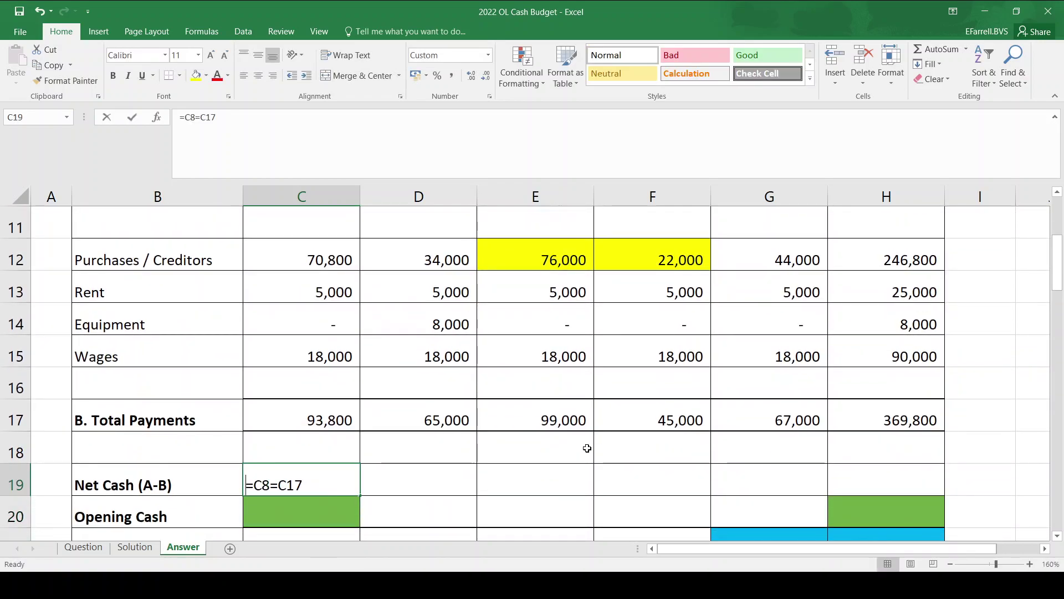
key("Escape")
Calculate June's Net Cash in cell C19 with =C8-C17, Total Receipts minus Total Payments.
type("=")
key("Up")
key("Up")
key("Up")
key("Up")
key("Up")
key("Up")
key("Up")
key("Up")
key("Up")
key("Up")
key("Up")
type("-")
key("Up")
key("Up")
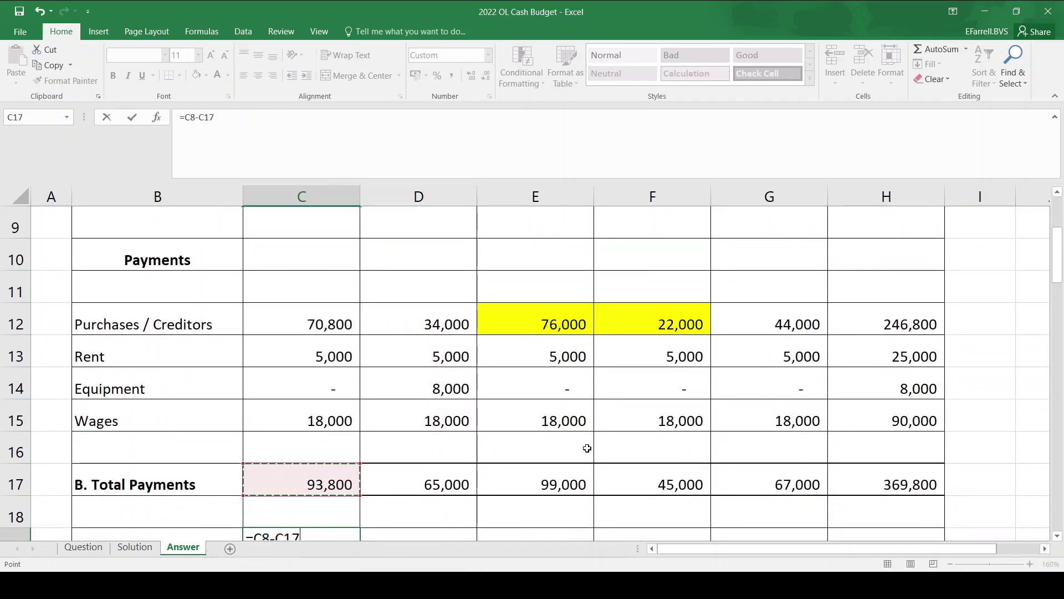
key("Return")
scroll(587, 448, "down", 1)
left_click(328, 452)
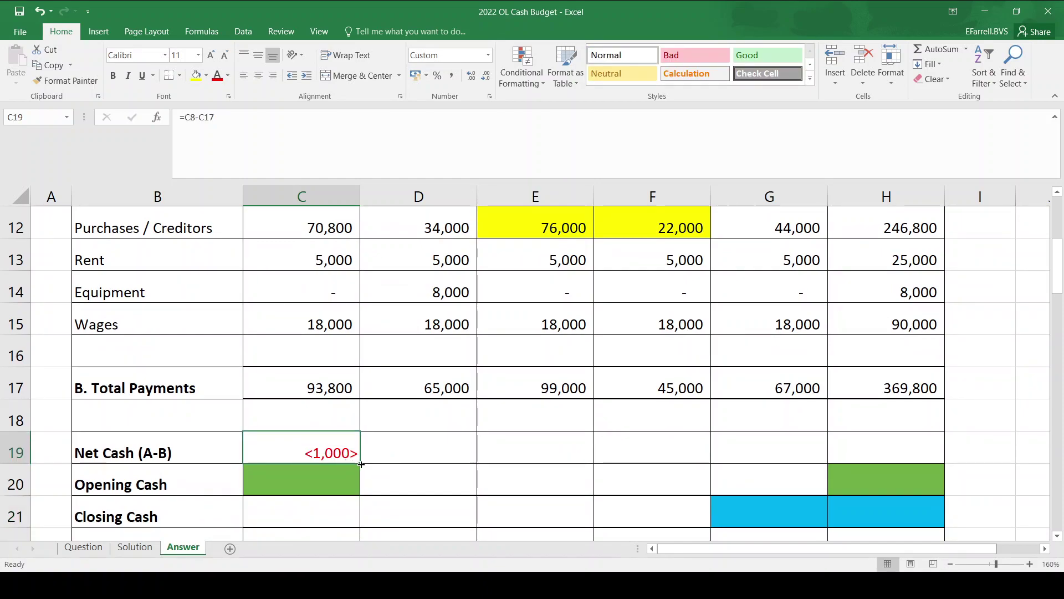
Calculate July's Net Cash in cell D19 with =D8-D17.
left_click(380, 458)
type("=")
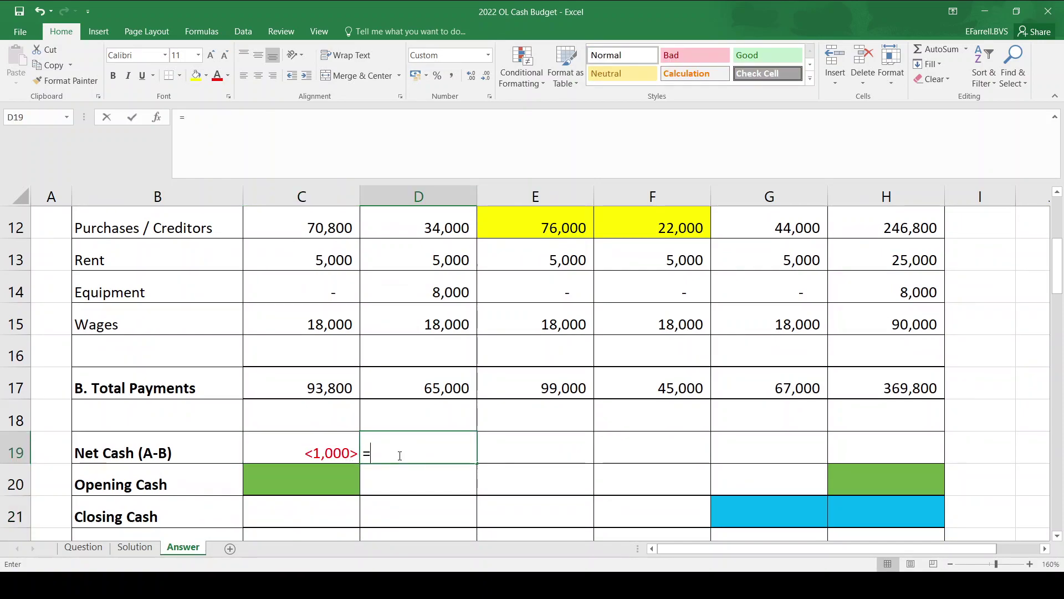
key("Up")
key("Up")
key("Up")
key("Up")
key("Up")
key("Up")
key("Up")
key("Up")
key("Up")
key("Up")
key("Up")
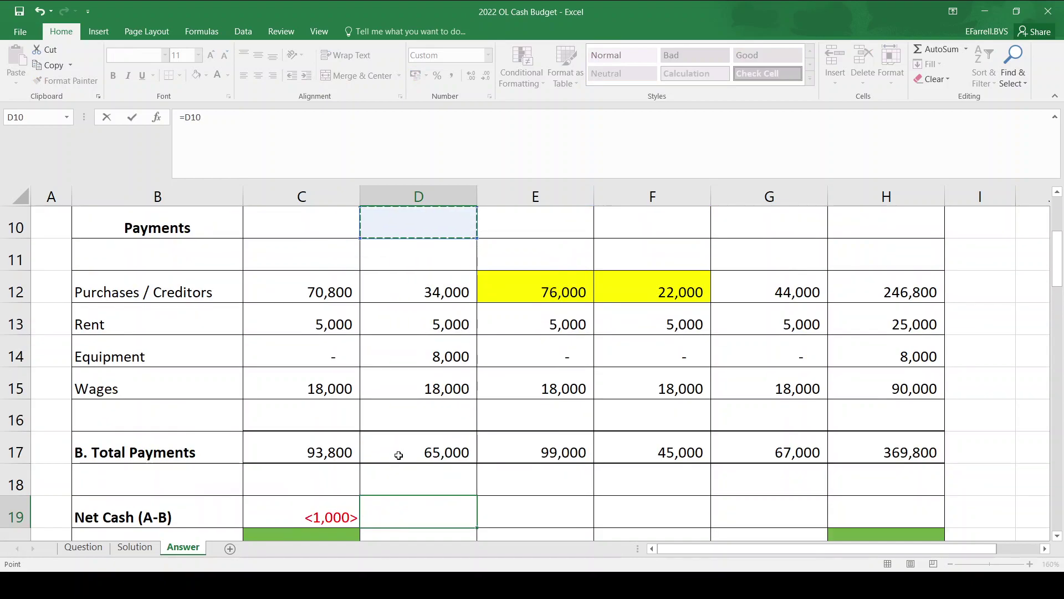
type("-")
key("Up")
key("Up")
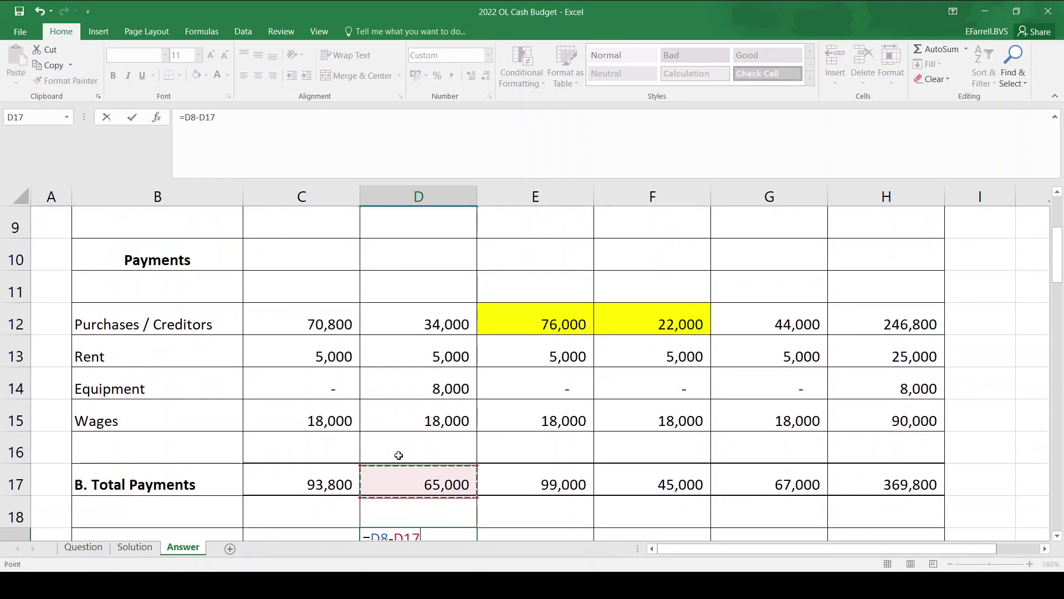
key("Return")
Calculate August's Net Cash in cell E19 with =E8-E17.
key("Up")
key("Right")
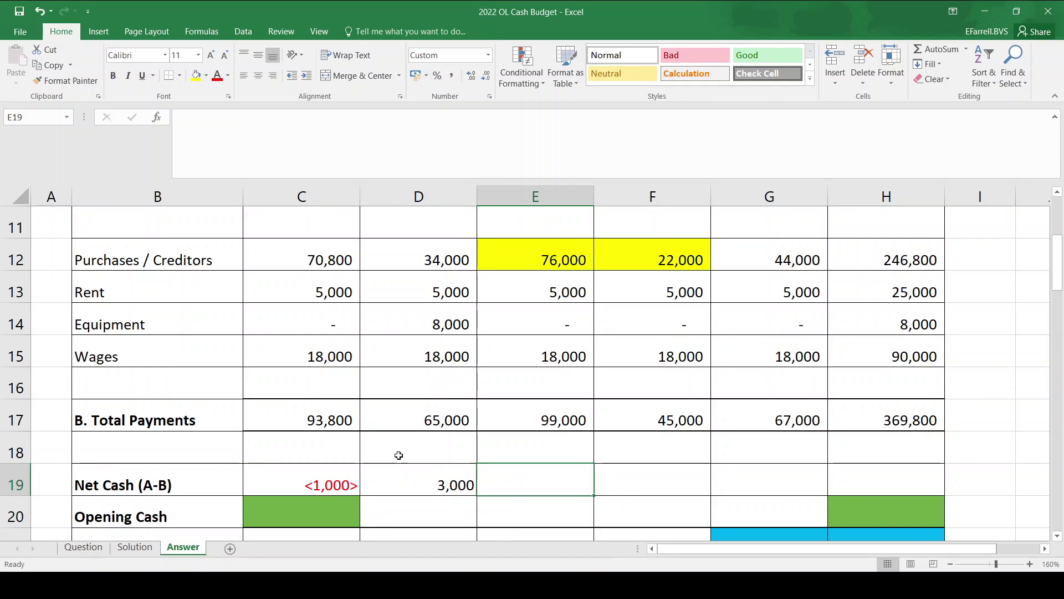
type("=")
key("Up")
key("Up")
key("Up")
key("Up")
key("Up")
key("Up")
key("Up")
key("Up")
key("Up")
key("Up")
key("Up")
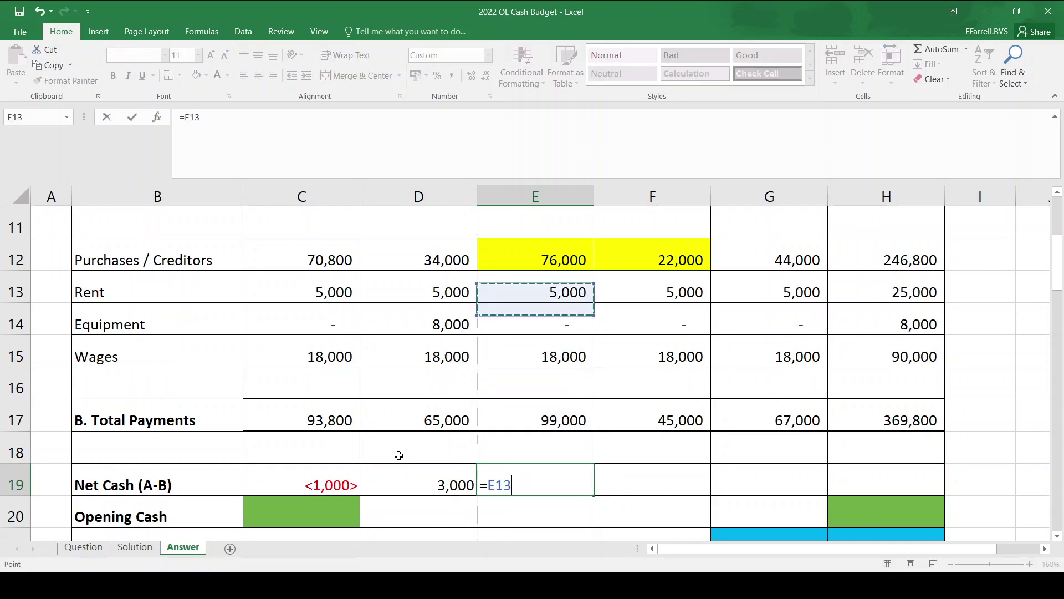
type("-")
key("Up")
key("Up")
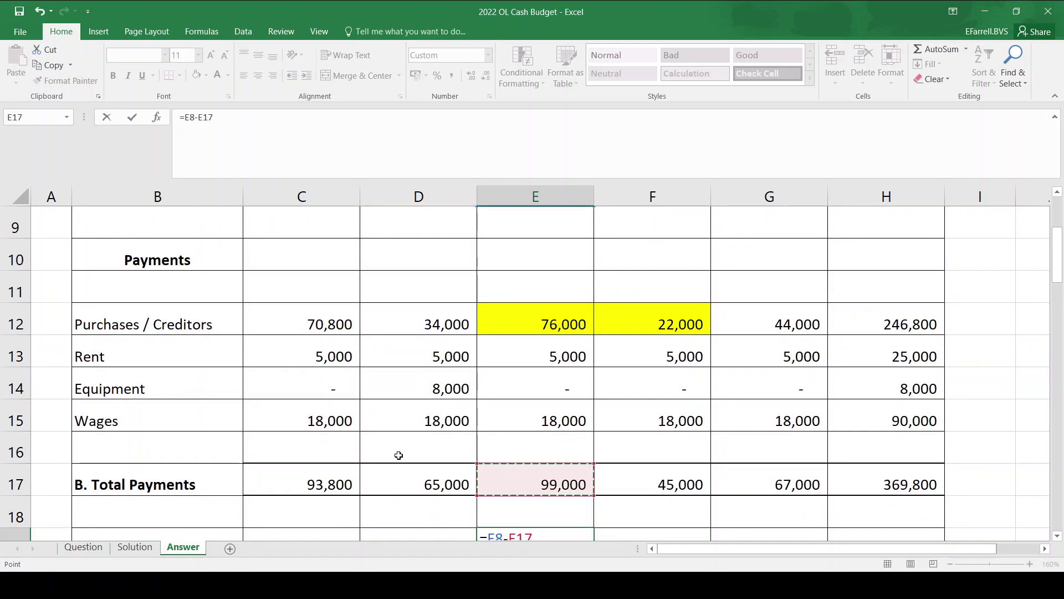
key("ctrl+Return")
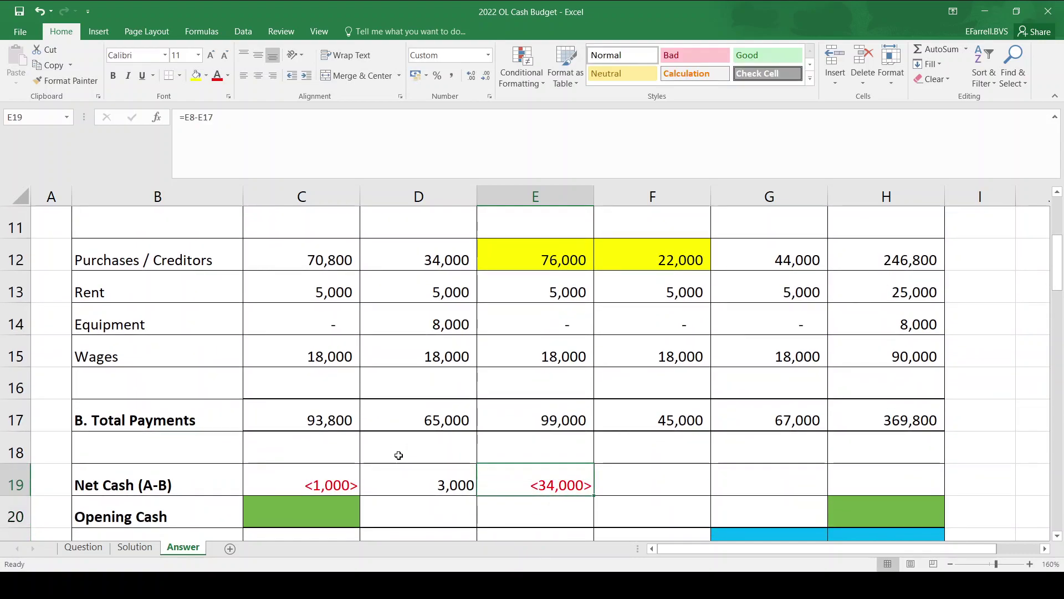
Review August's receipts and payments in column E to check the Net Cash figure against Total Receipts and Total Payments.
key("Up")
key("Up")
key("Up")
key("Up")
key("Up")
key("Up")
key("Up")
key("Up")
key("Up")
key("Up")
key("Up")
key("Up")
key("Up")
key("Up")
key("Up")
key("Up")
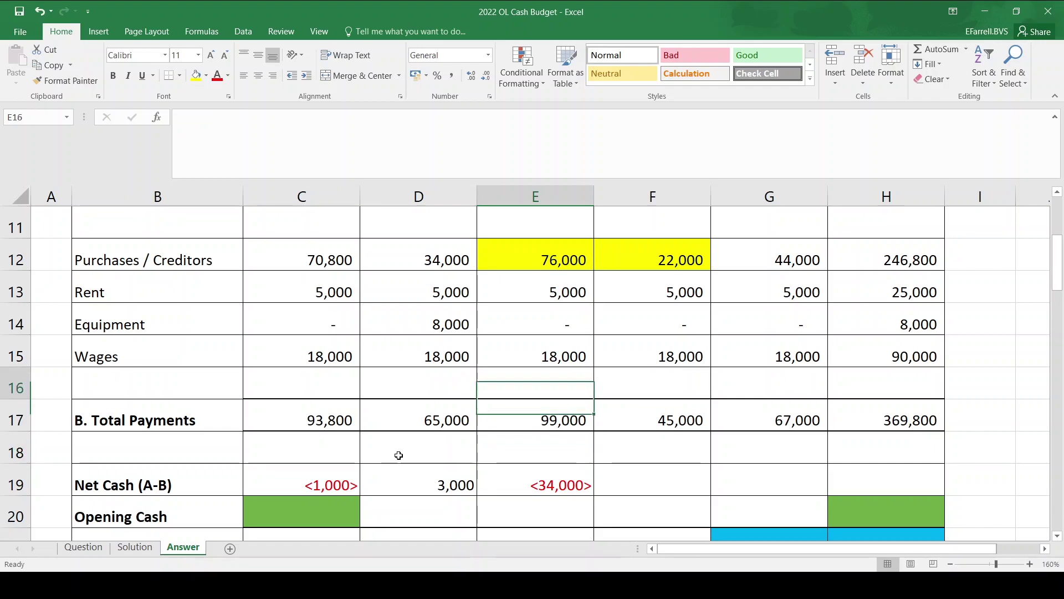
key("Down")
key("Down")
key("Down")
key("Down")
key("Down")
key("Down")
key("Down")
key("Down")
key("Down")
key("Down")
key("Down")
key("Down")
key("Down")
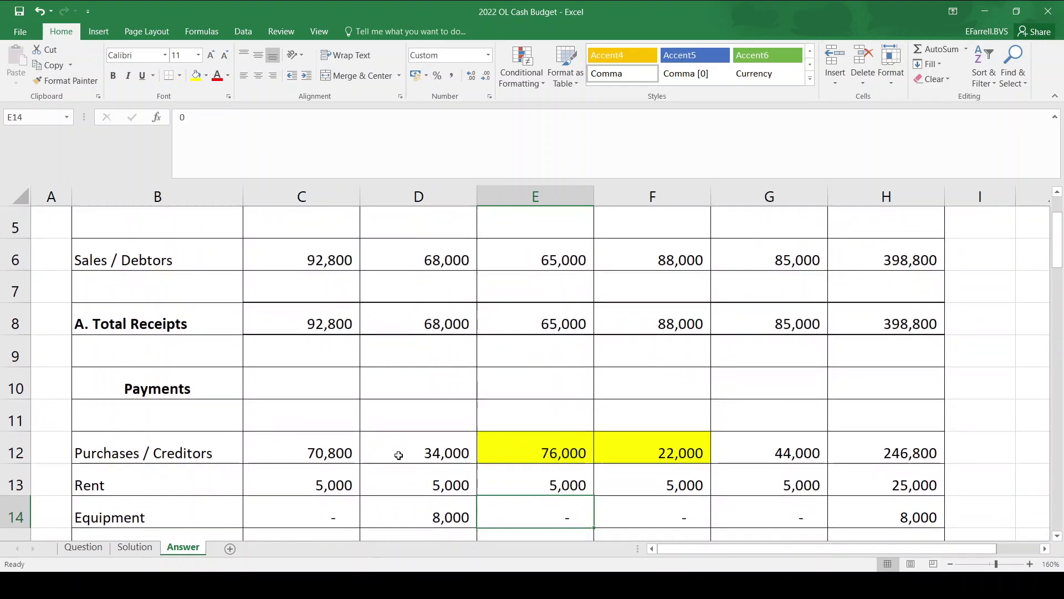
key("Down")
key("Down")
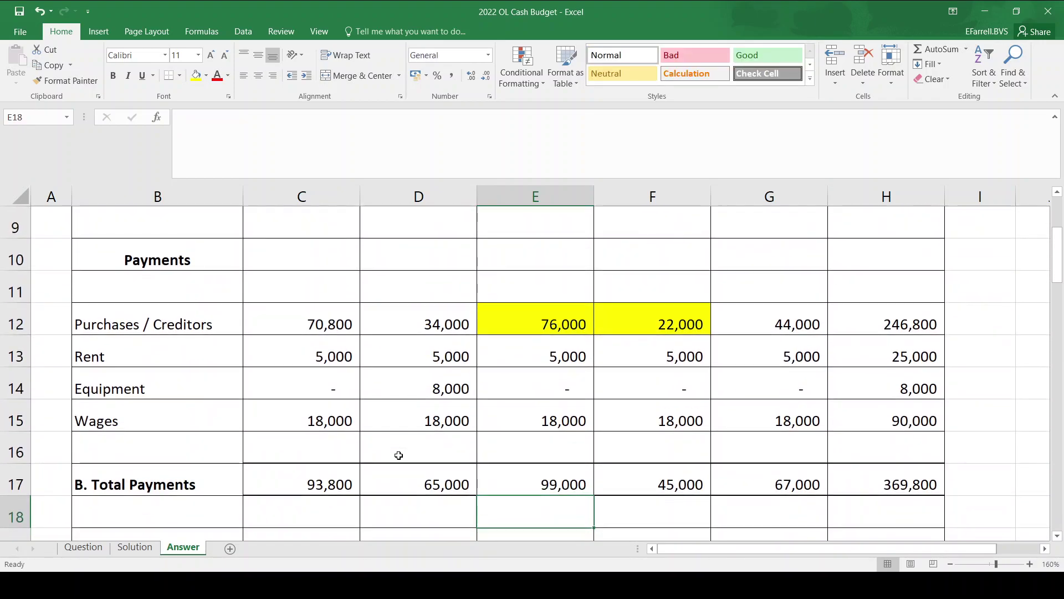
key("Up")
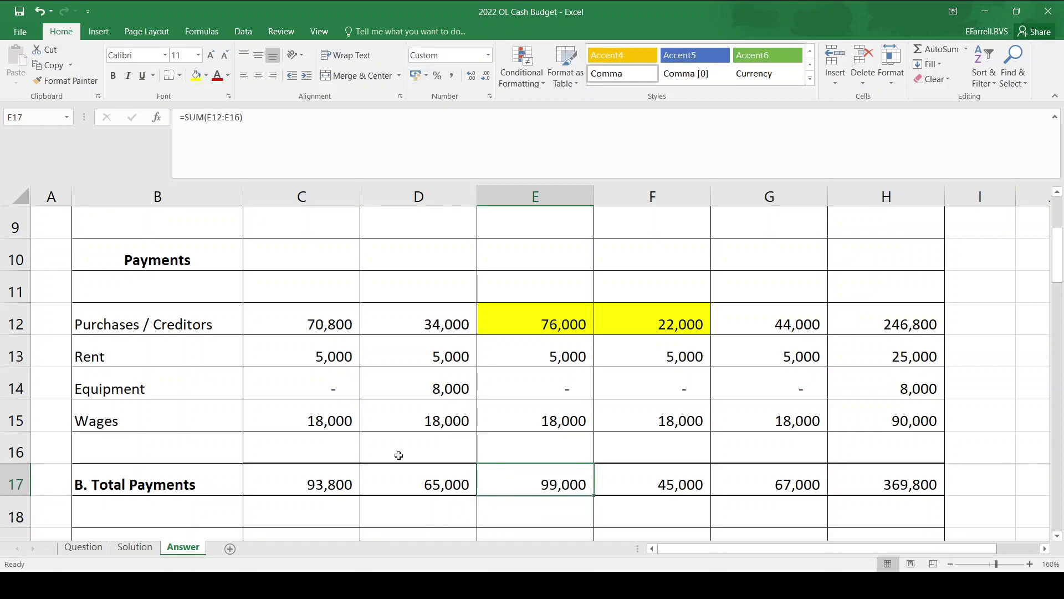
Calculate September's Net Cash in cell F19 with =F8-F17.
key("Right")
key("Down")
key("Down")
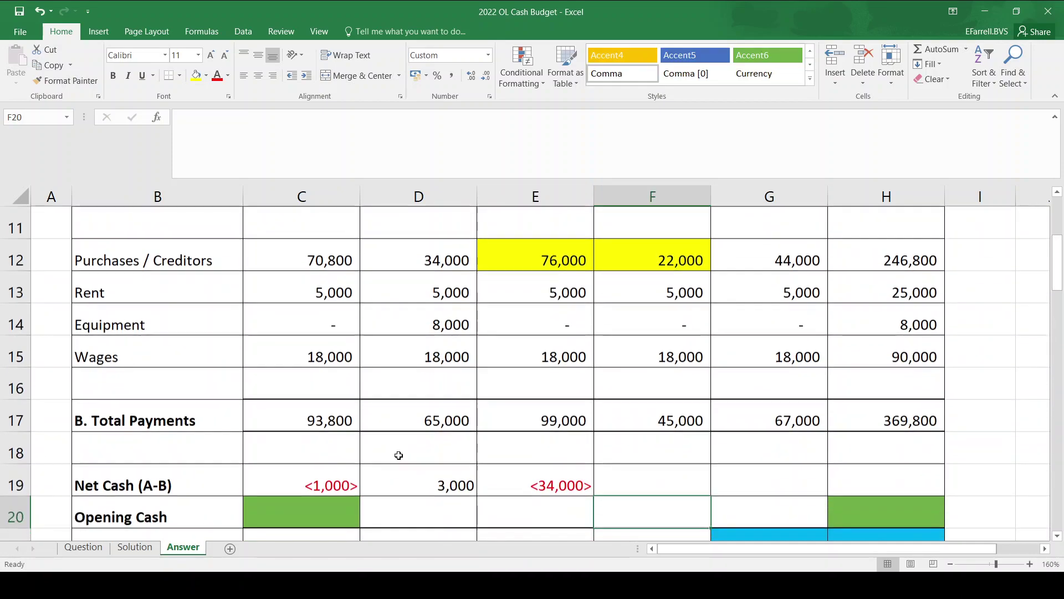
type("=")
key("Up")
key("Up")
key("Up")
key("Up")
key("Up")
key("Up")
key("Up")
key("Up")
key("Up")
key("Up")
key("Up")
key("Up")
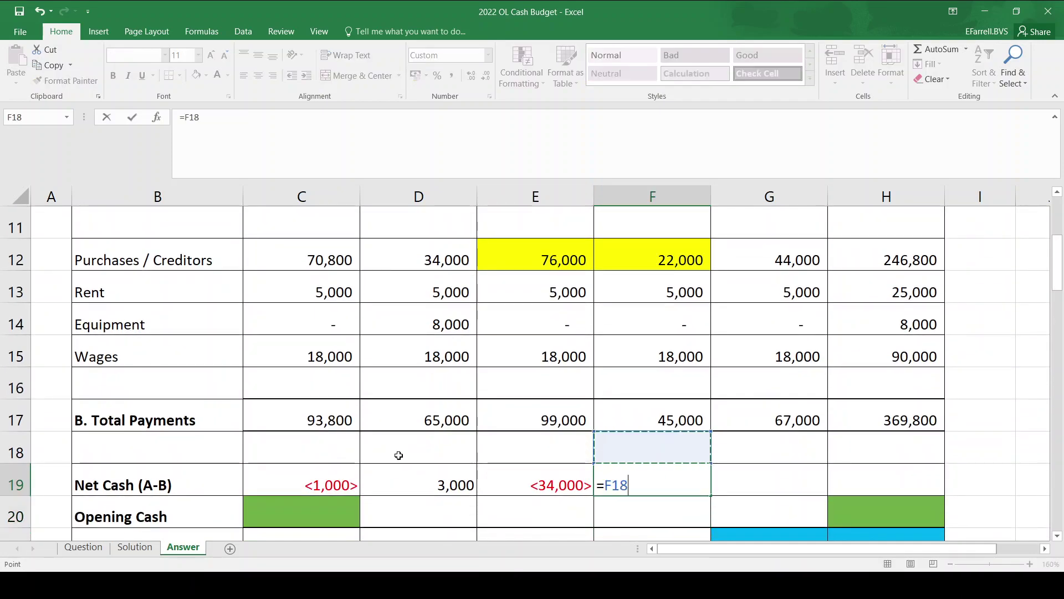
key("Down")
type("-")
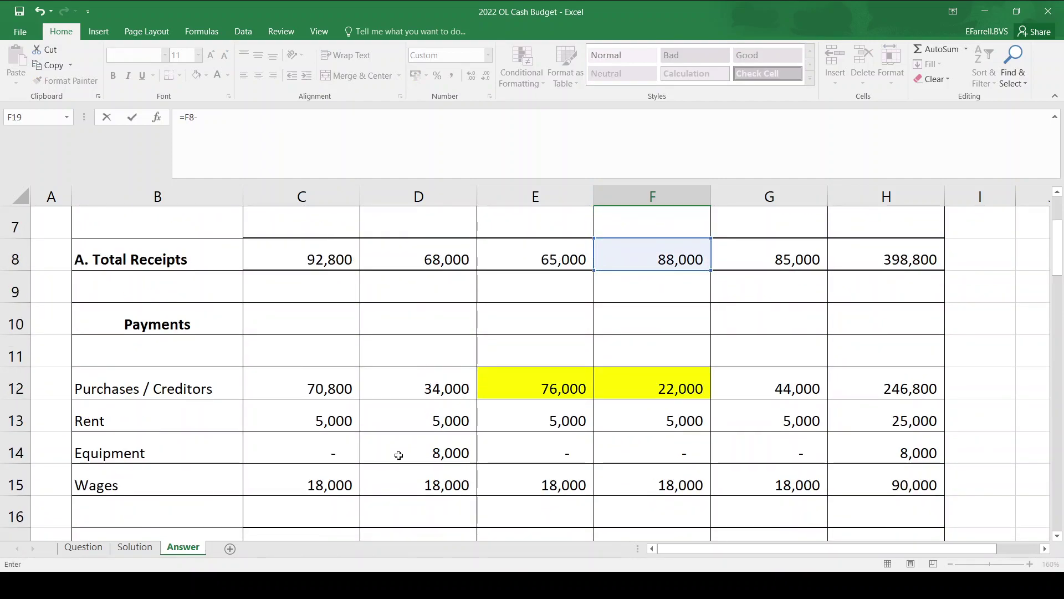
key("Up")
key("Up")
key("Tab")
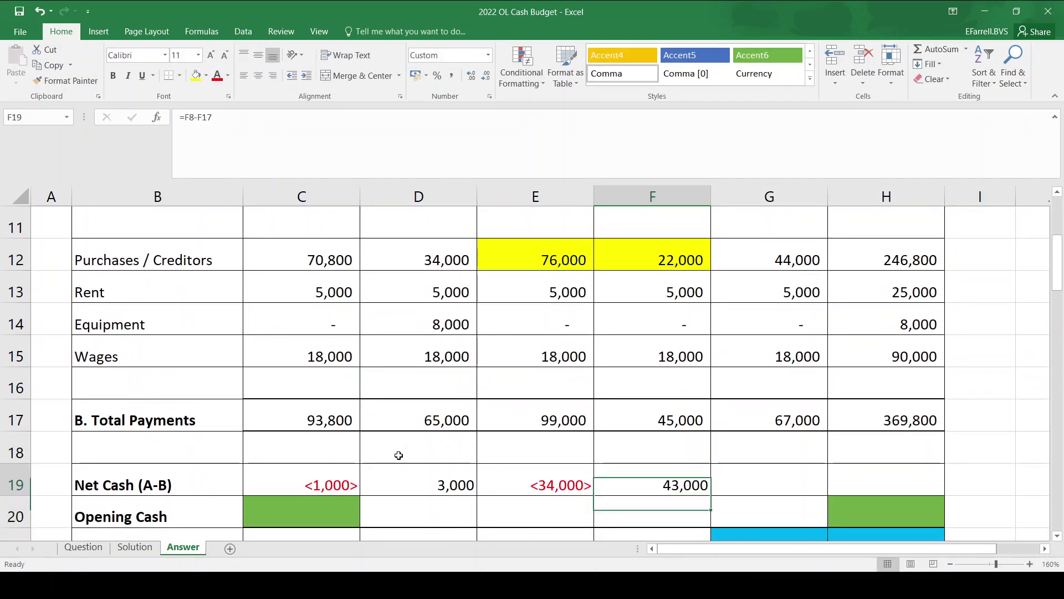
Calculate October's Net Cash in cell G19 with =G8-G17.
type("=")
key("Up")
key("Up")
key("Up")
key("Up")
key("Up")
key("Up")
key("Up")
key("Up")
key("Up")
key("Up")
key("Up")
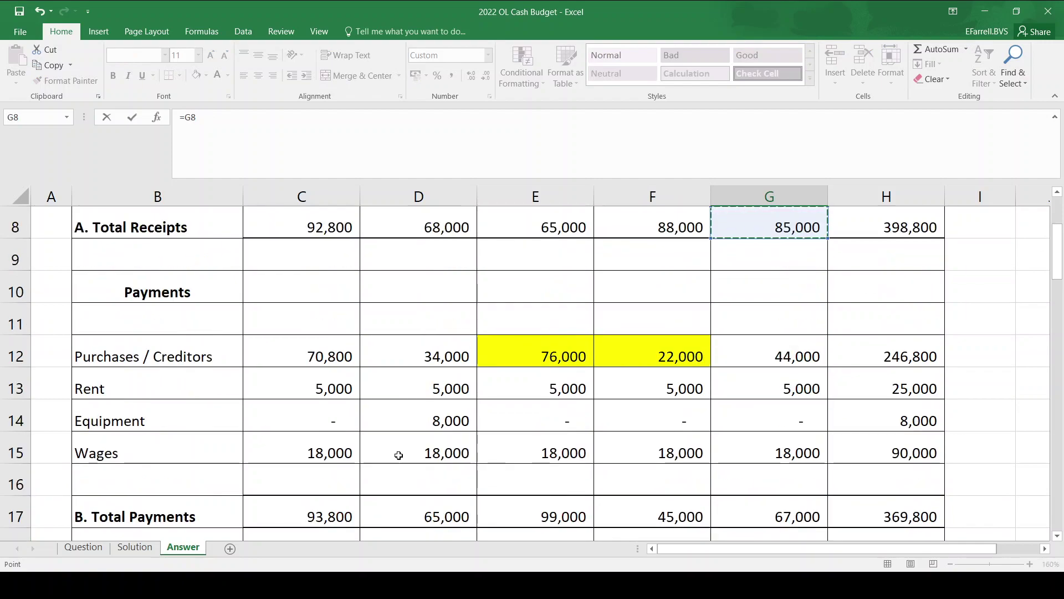
type("-")
key("Up")
key("Up")
key("Tab")
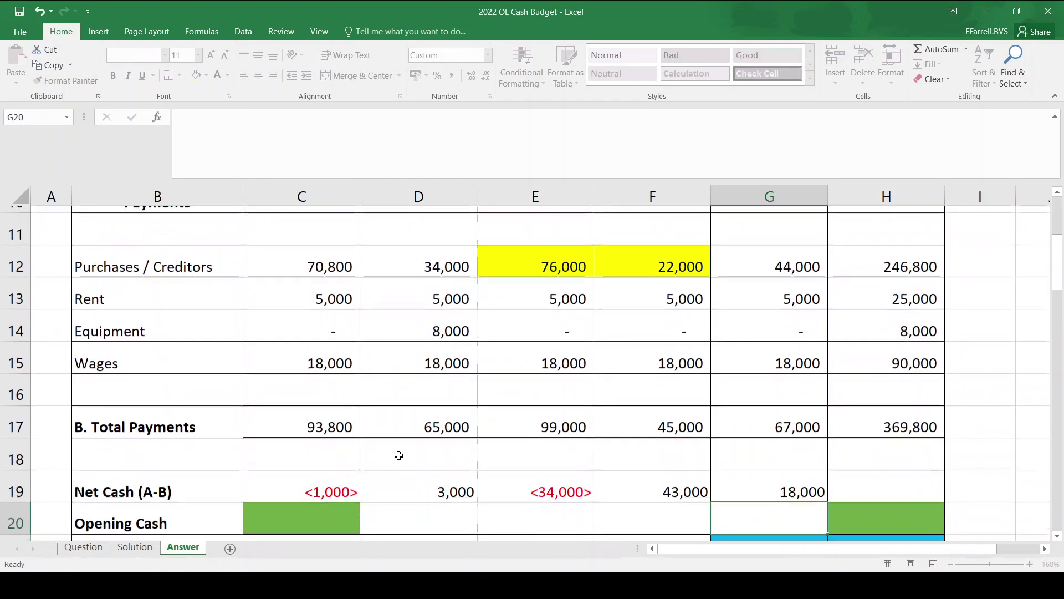
Calculate the Net Cash for the Total column in cell H19 with =H8-H17.
type("=")
key("Up")
key("Up")
key("Up")
key("Up")
key("Up")
key("Up")
key("Up")
key("Up")
key("Up")
key("Up")
key("Up")
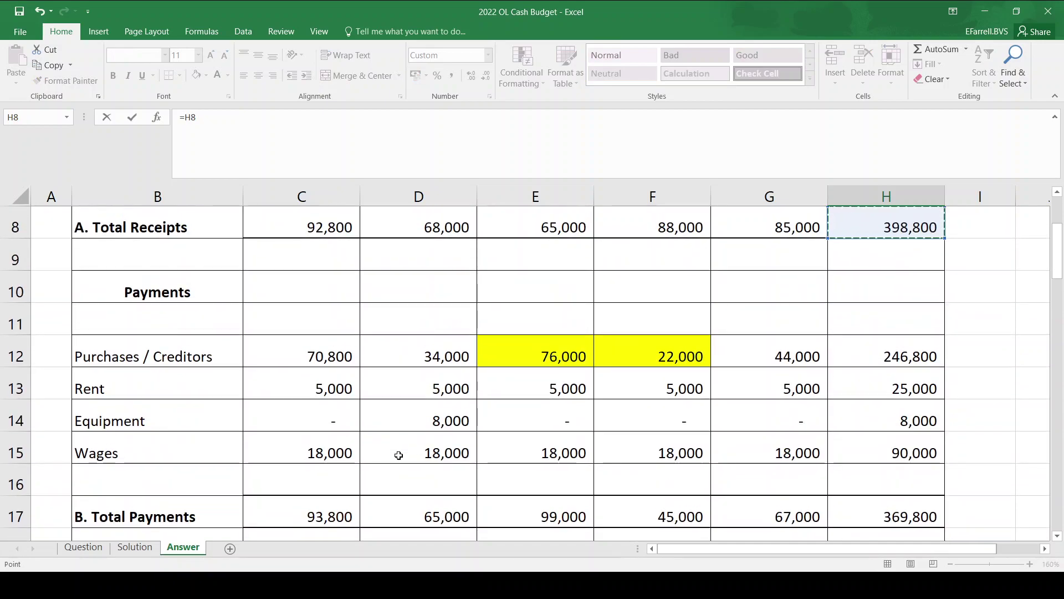
type("-")
key("Up")
key("Up")
key("Return")
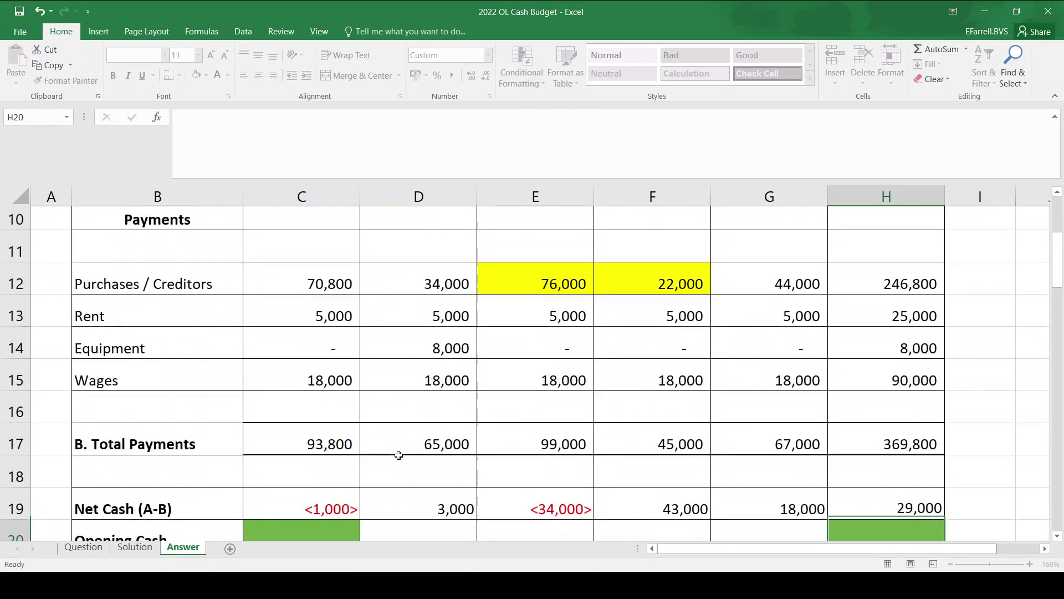
Look up the 1 June cash balance on the Question sheet and enter 38000 as June's Opening Cash in C20 of the Answer sheet.
key("Left")
key("Left")
key("Left")
key("Down")
key("Down")
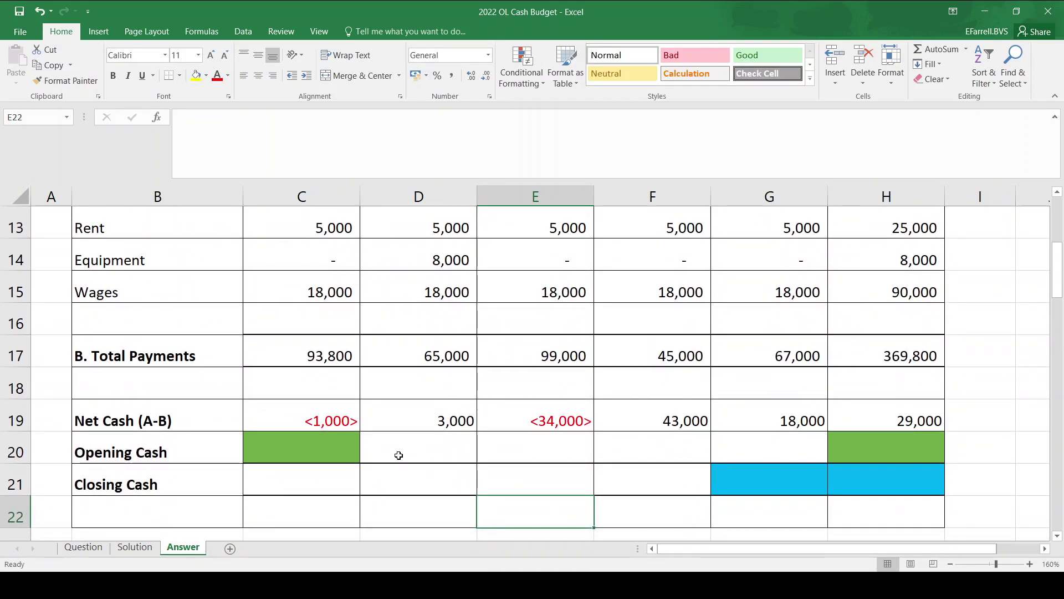
left_click(329, 454)
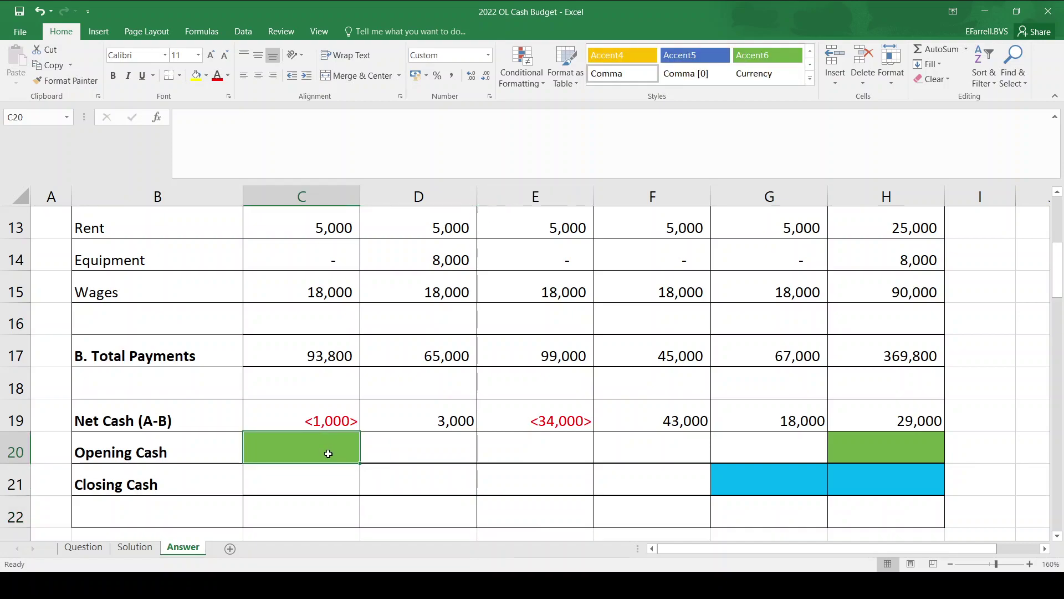
left_click(83, 547)
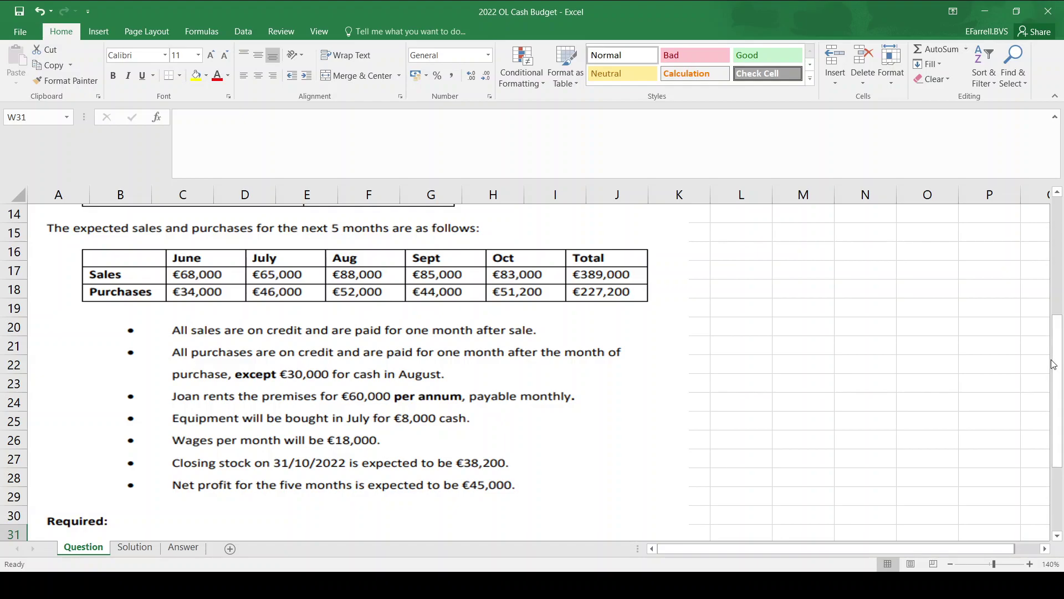
scroll(1053, 364, "up", 5)
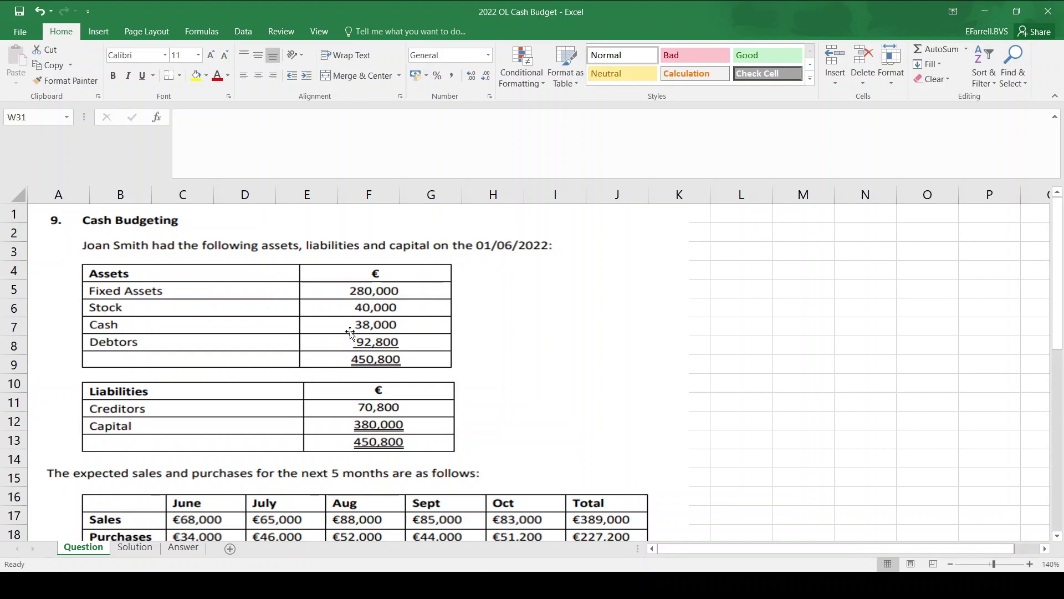
left_click(174, 555)
key("Left")
key("Down")
key("Right")
key("Up")
type("38000")
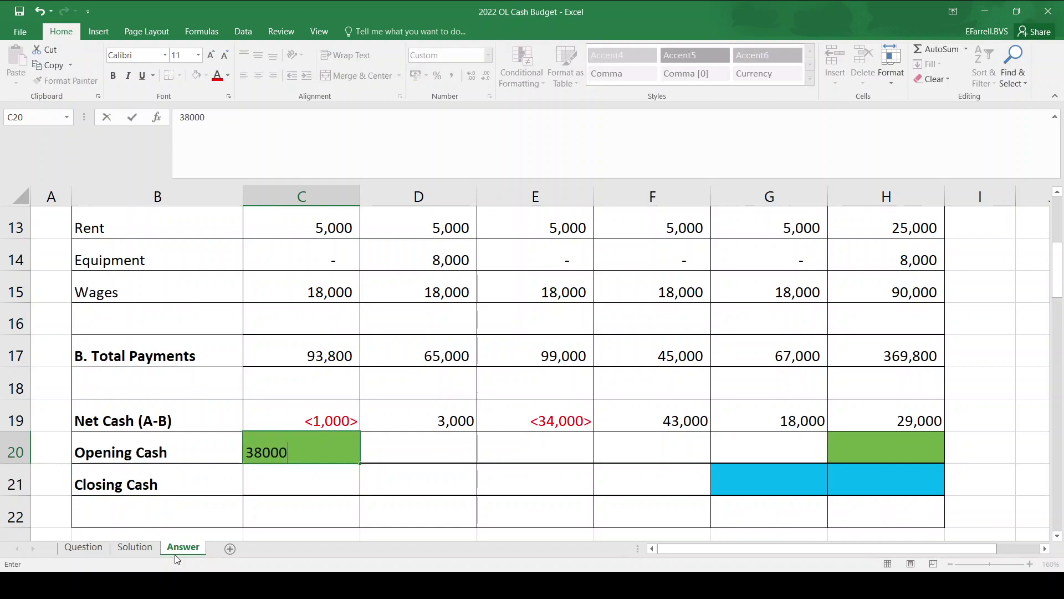
key("Tab")
key("Left")
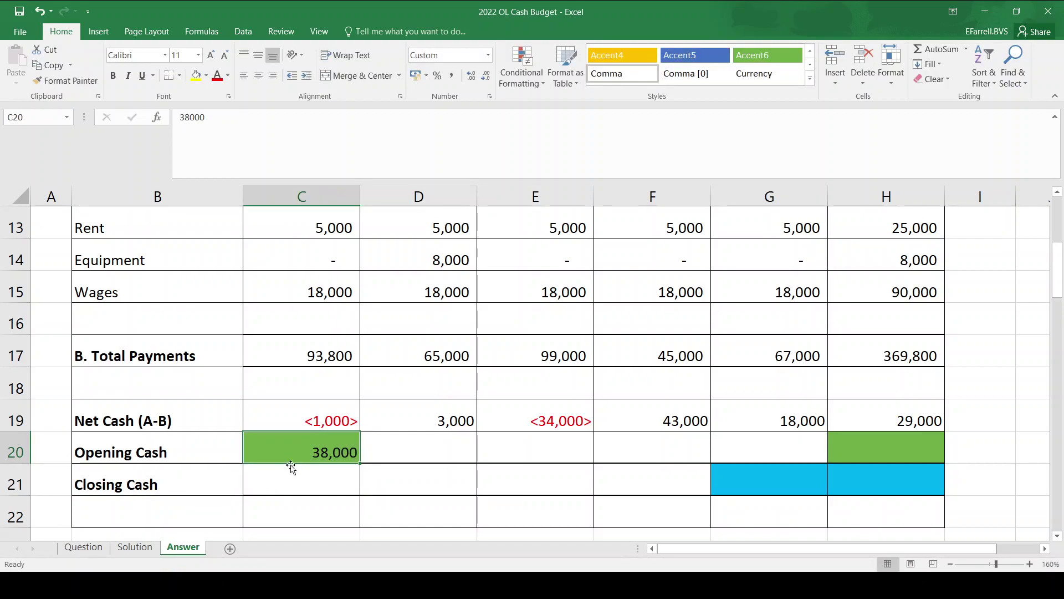
Enter 38,000 as the Opening Cash for the Total column in cell H20.
left_click(885, 436)
type("38,000")
key("Left")
Calculate June's Closing Cash in cell C21 with =SUM(C19:C20).
key("Left")
key("Left")
key("Left")
key("Left")
key("Down")
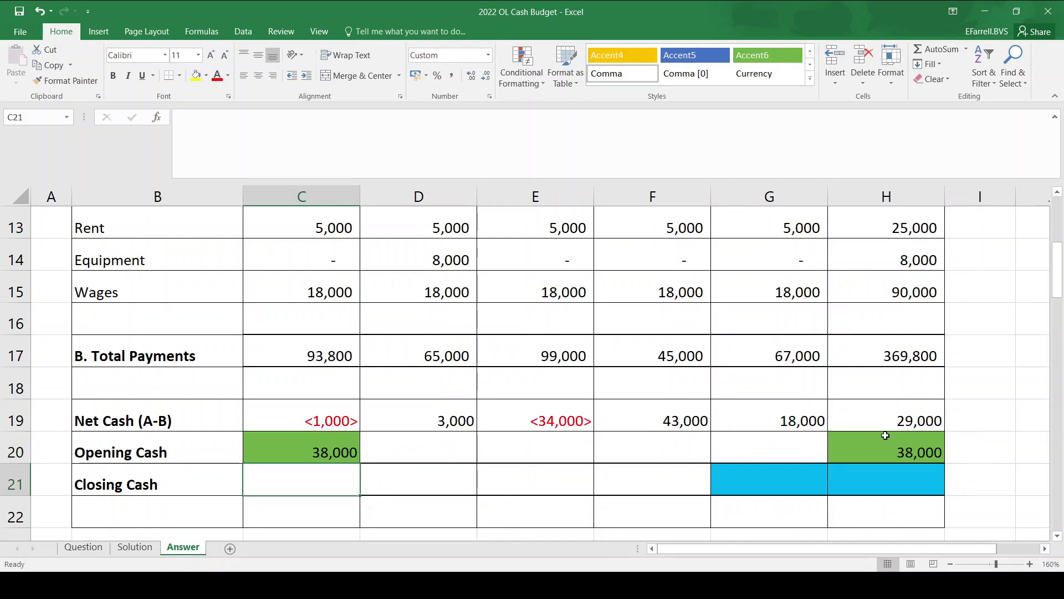
left_click(927, 49)
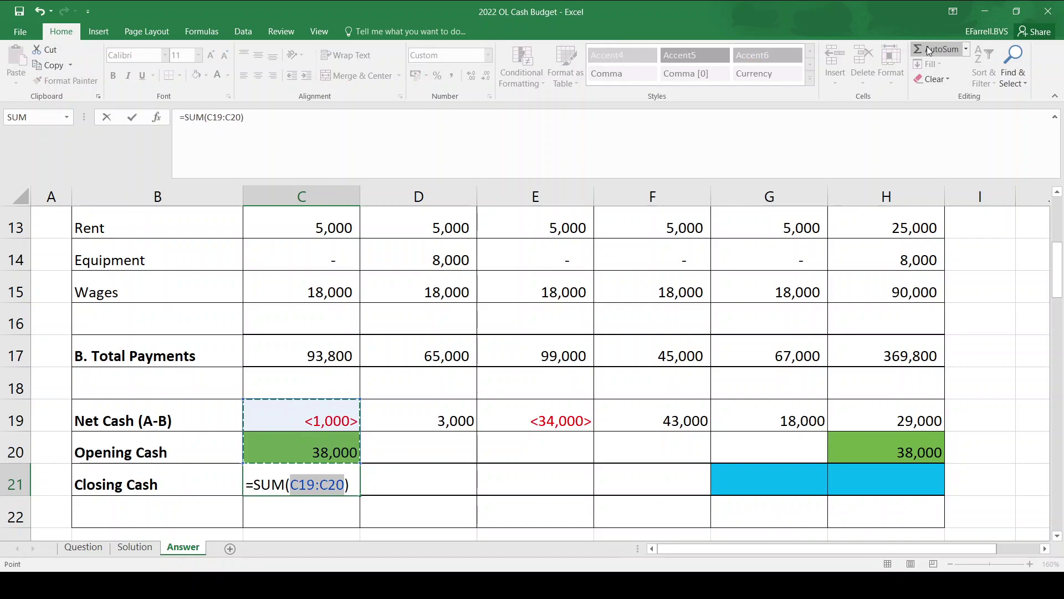
key("Return")
key("Up")
key("Down")
Carry June's Closing Cash into July's Opening Cash in D20 with =C21, and sum July's Closing Cash in D21 with =SUM(D19:D20).
key("Up")
key("Up")
key("Right")
type("=")
key("Down")
key("Left")
key("Return")
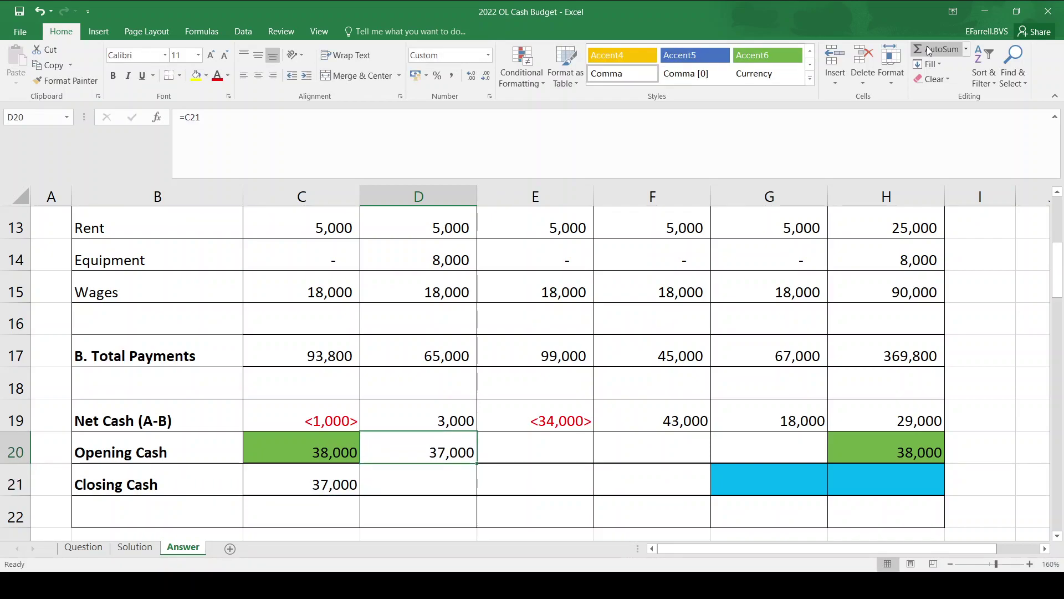
left_click(935, 50)
left_click(935, 50)
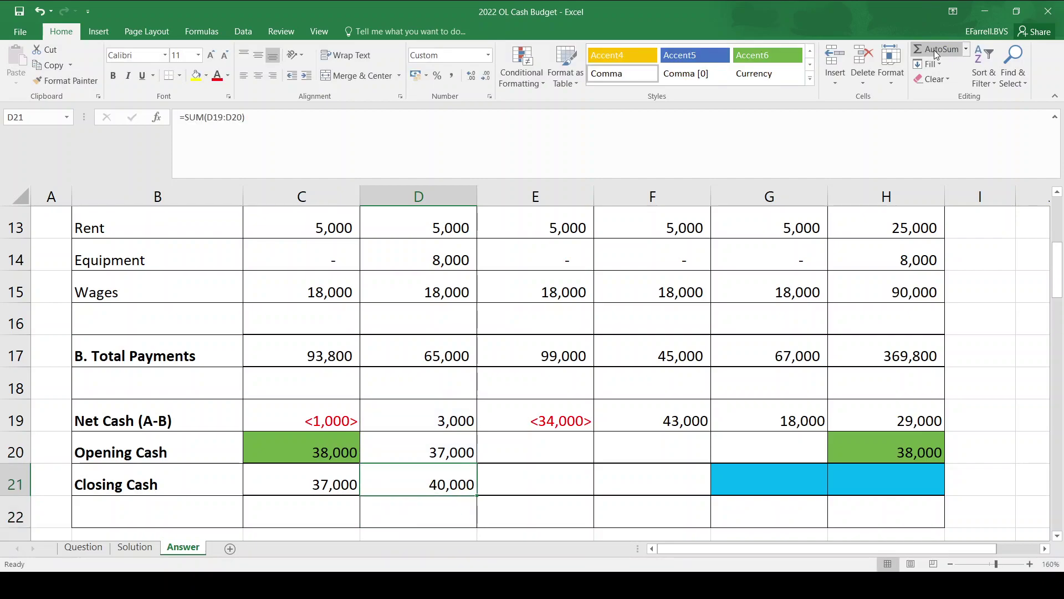
Carry July's Closing Cash into August's Opening Cash in E20 with =D21, and sum Net Cash and Opening Cash in E21.
left_click(525, 446)
type("=")
left_click(449, 481)
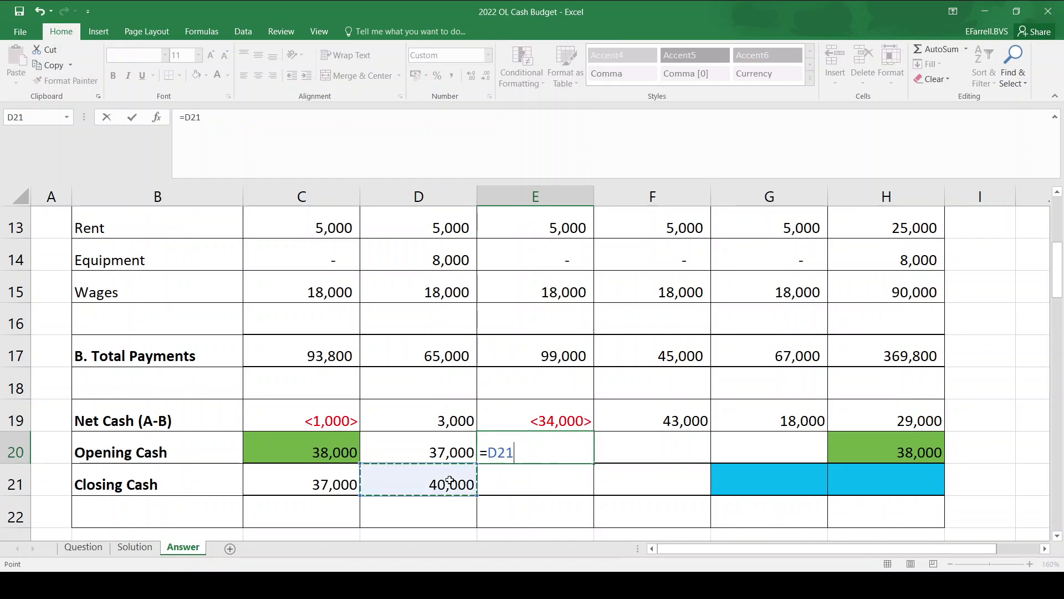
key("Return")
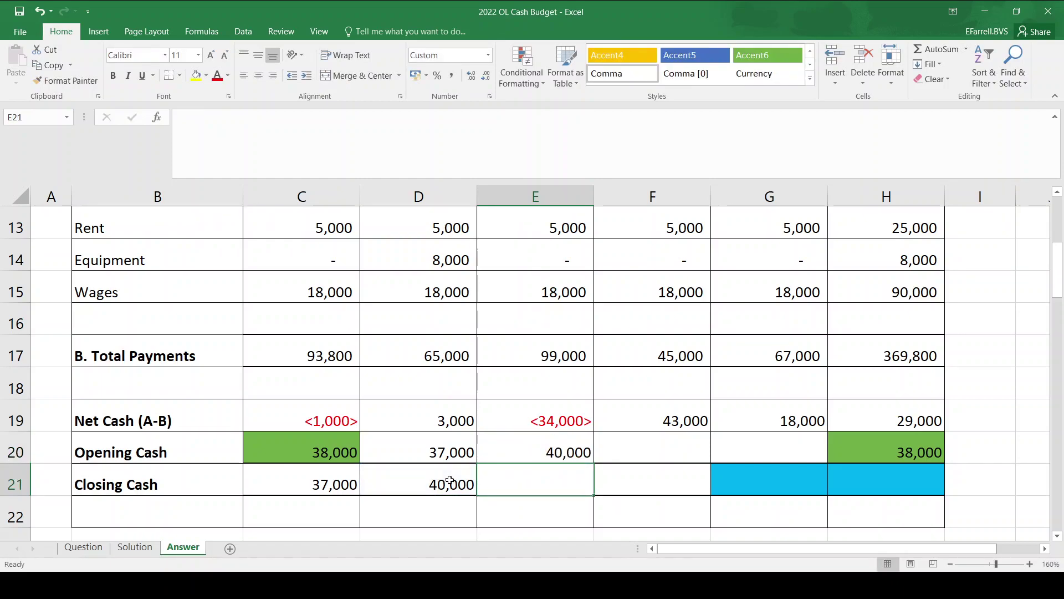
left_click(933, 47)
key("Return")
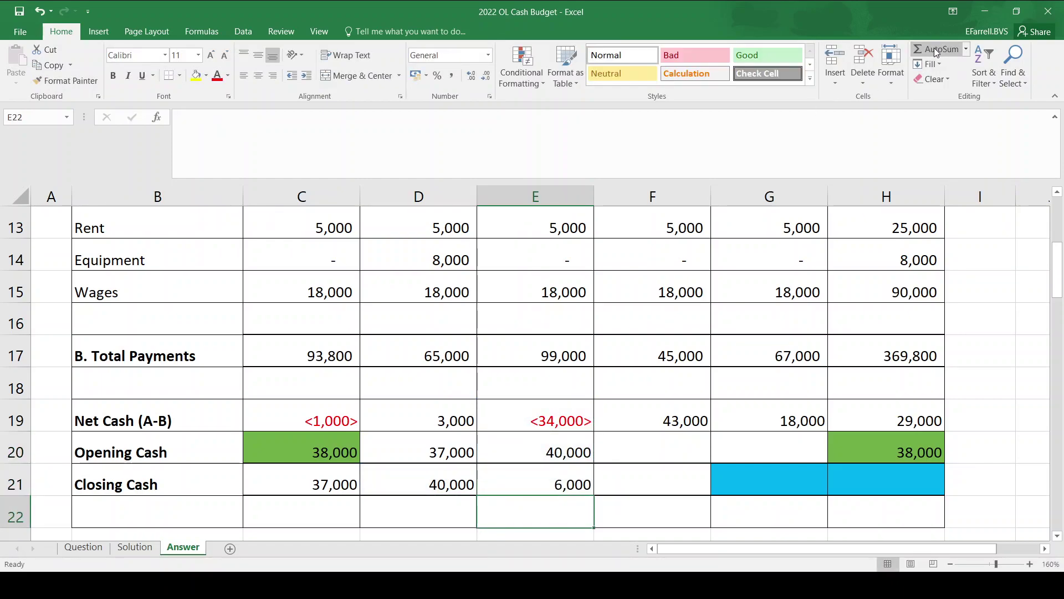
Carry August's Closing Cash into September's Opening Cash in F20 with =E21, and sum Net Cash and Opening Cash in F21.
left_click(648, 442)
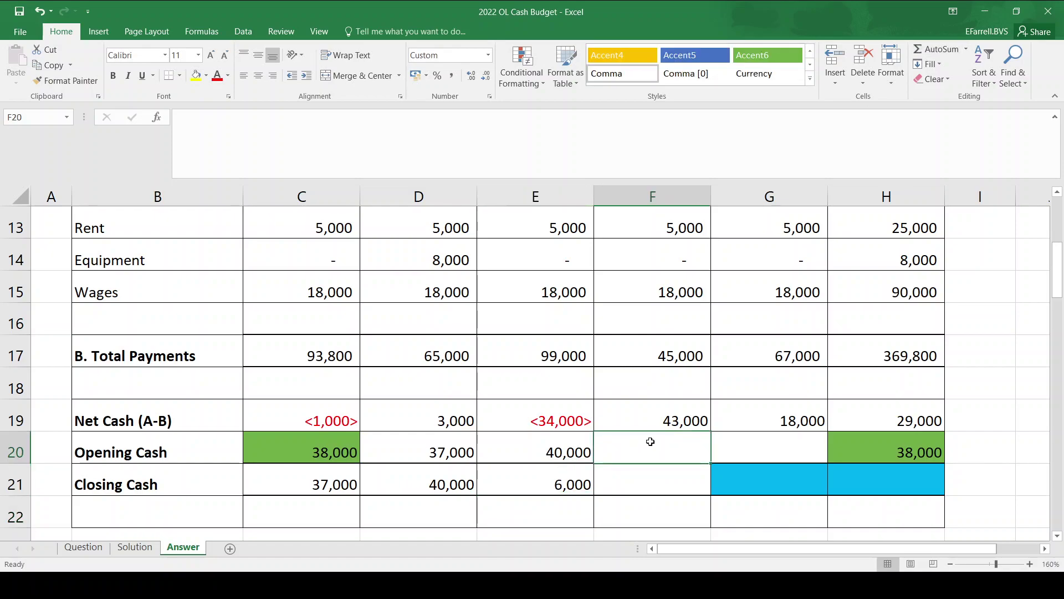
type("=")
left_click(567, 476)
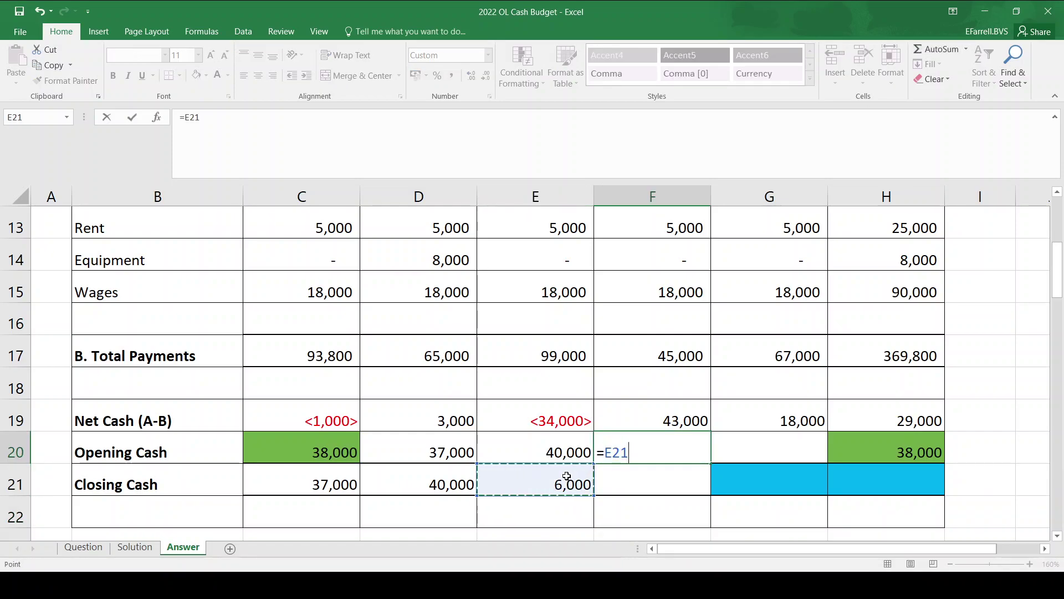
key("Return")
left_click(935, 50)
key("Return")
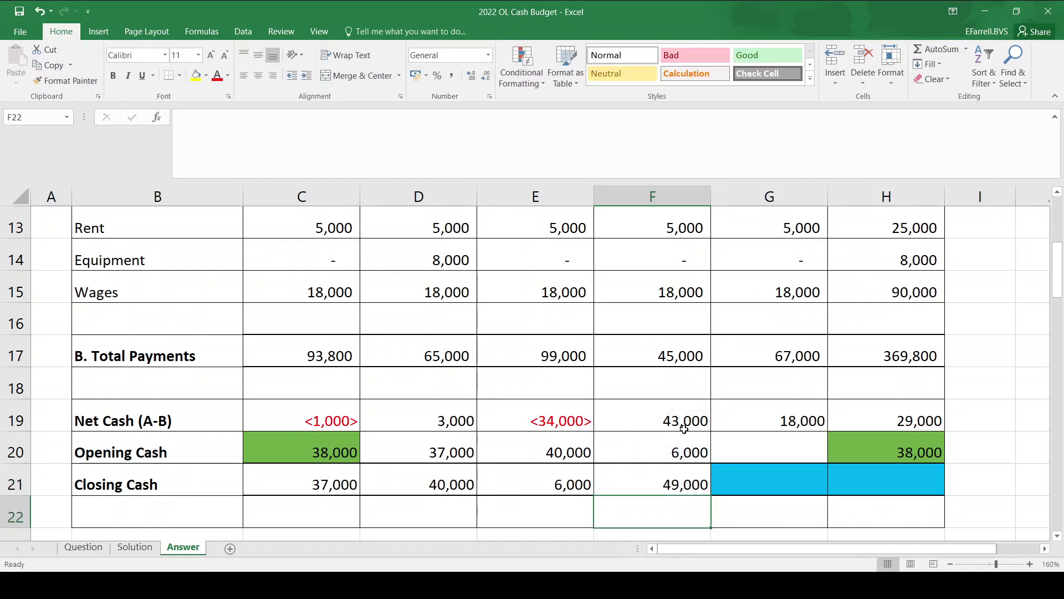
Carry September's Closing Cash into October's Opening Cash in G20 with =F21, and sum October's Closing Cash in G21 with =SUM(G19:G20).
left_click(765, 447)
type("=")
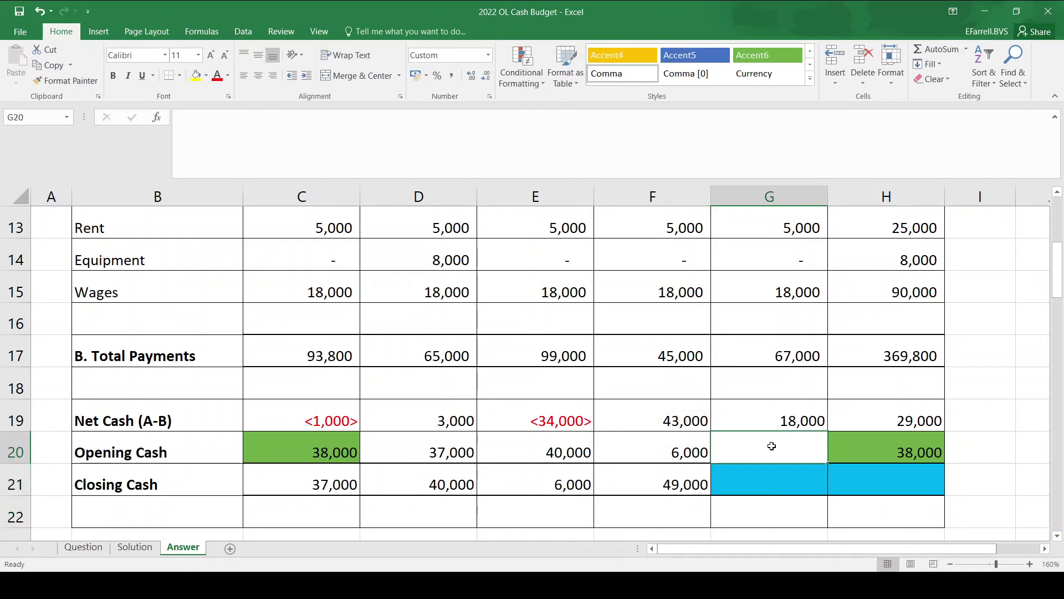
left_click(681, 478)
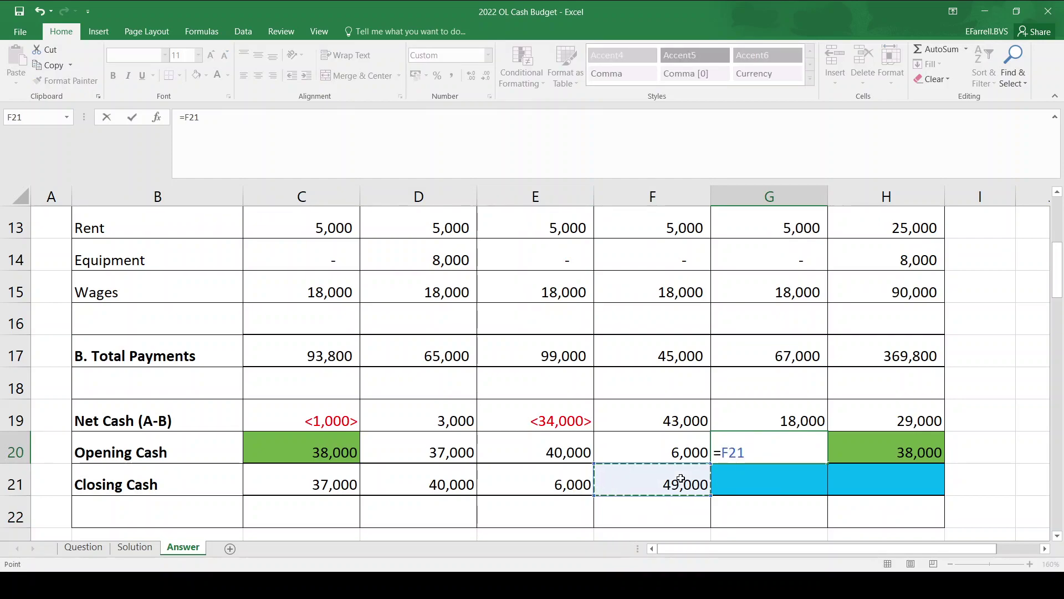
key("Return")
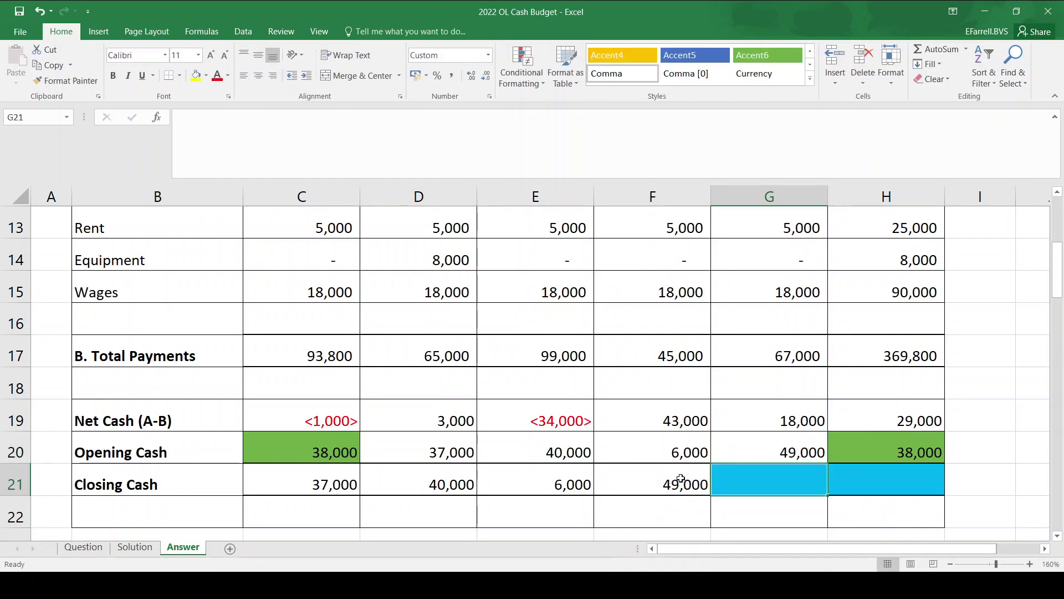
left_click(929, 51)
key("Return")
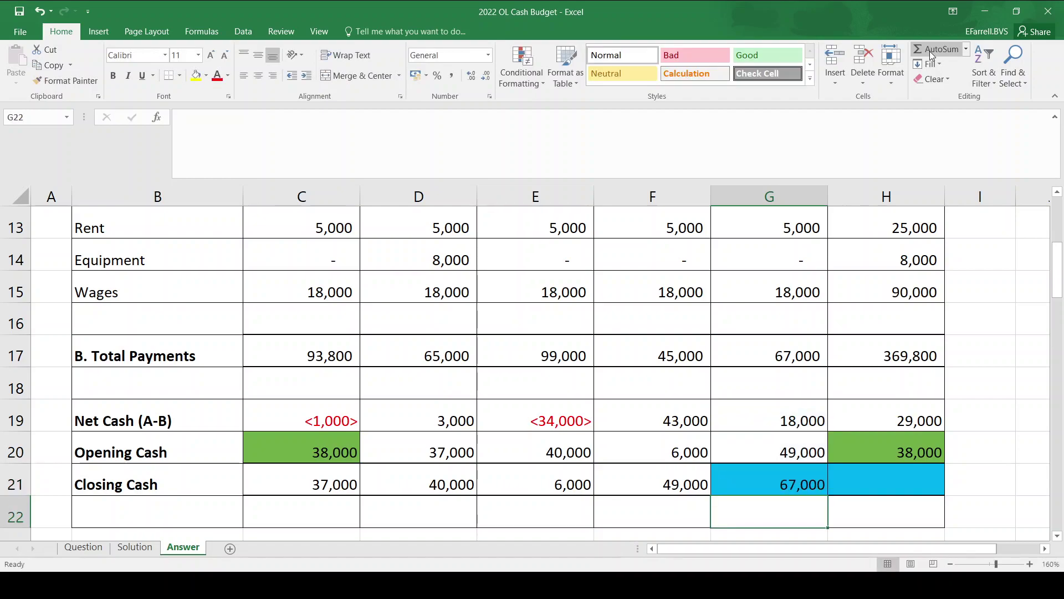
key("Up")
key("Up")
key("Down")
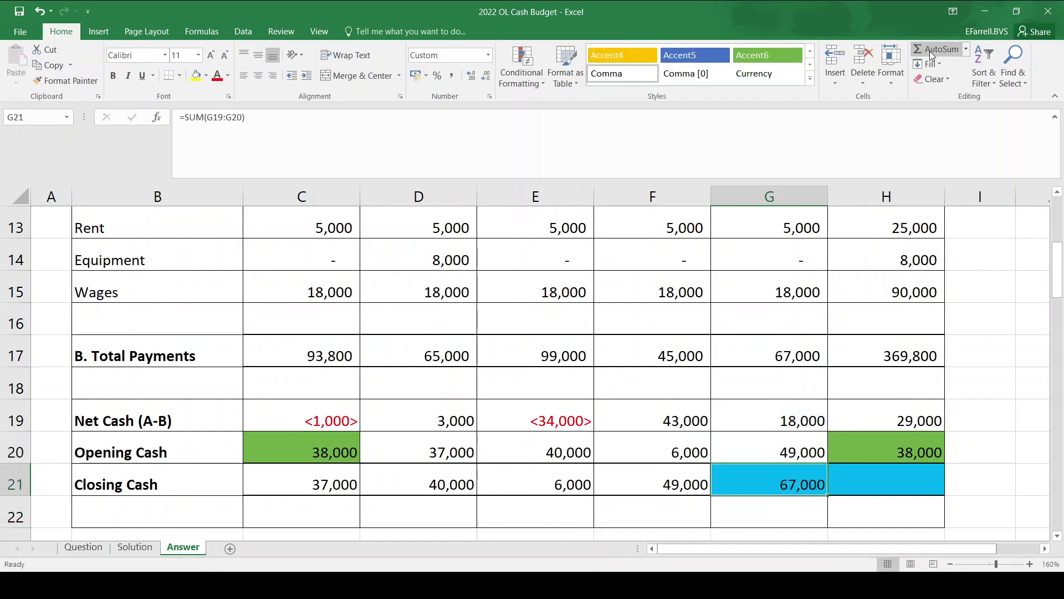
Calculate the Closing Cash for the Total column in cell H21 with =SUM(H19:H20).
key("Right")
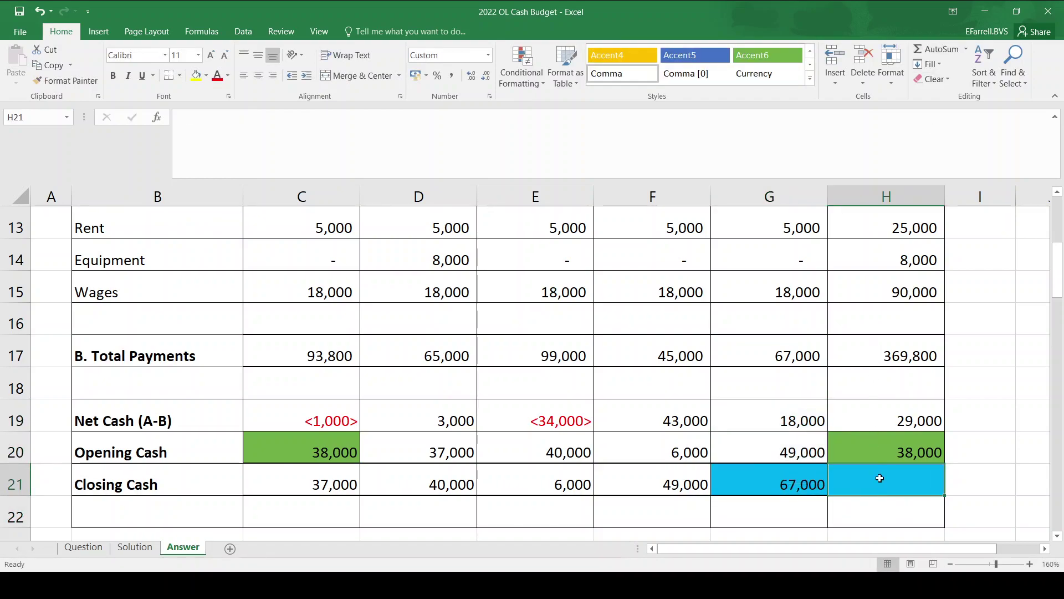
left_click(767, 479)
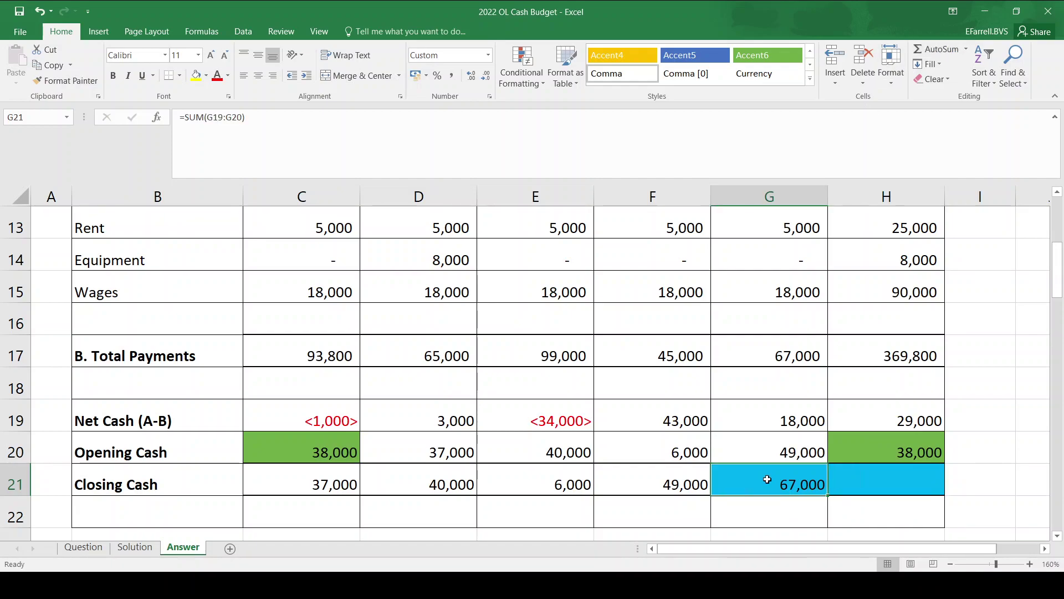
left_click(916, 448)
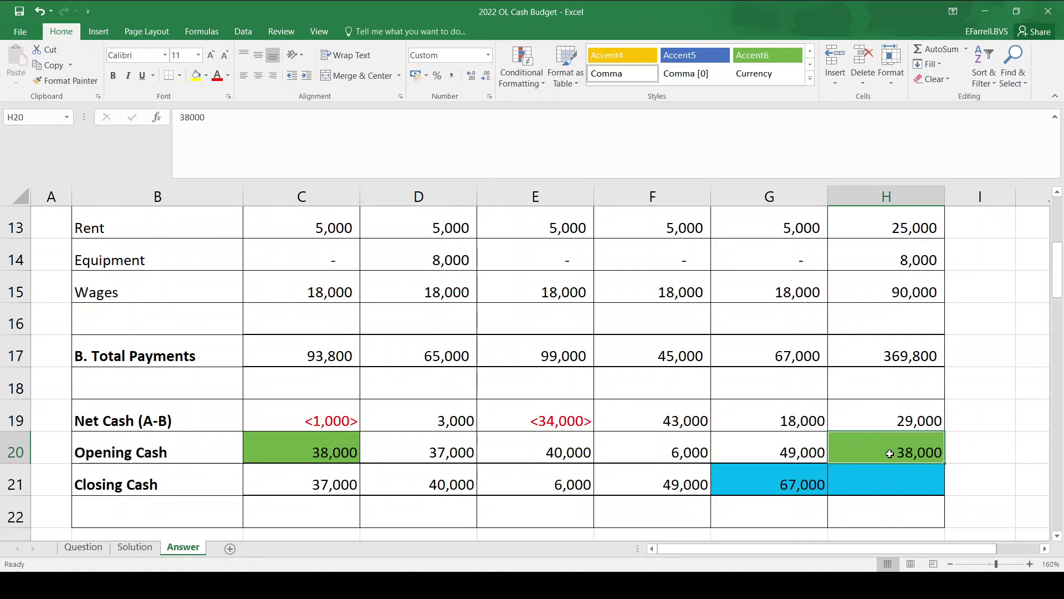
left_click(907, 492)
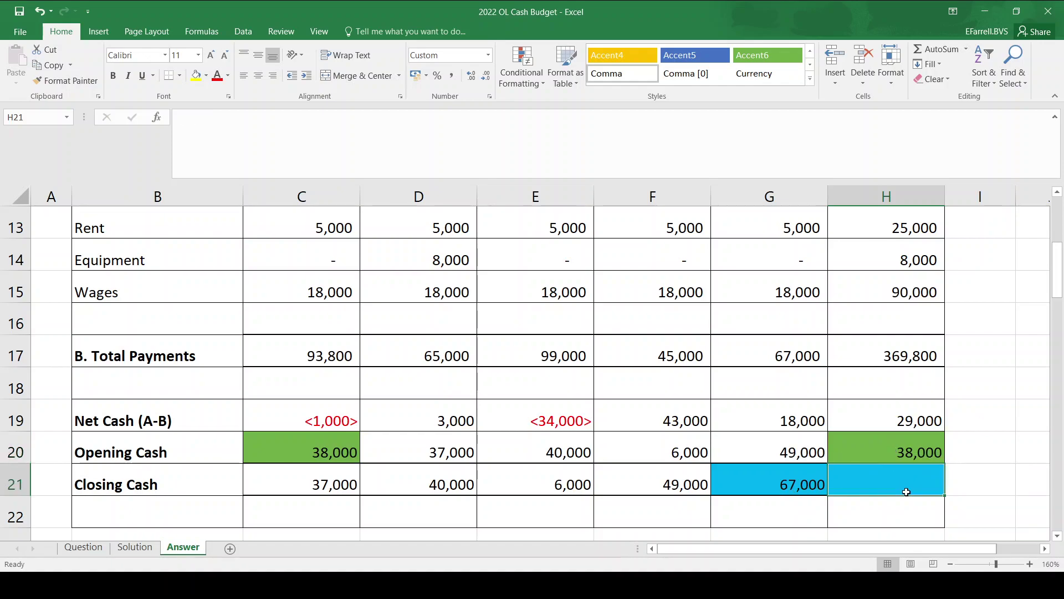
left_click(932, 53)
key("Return")
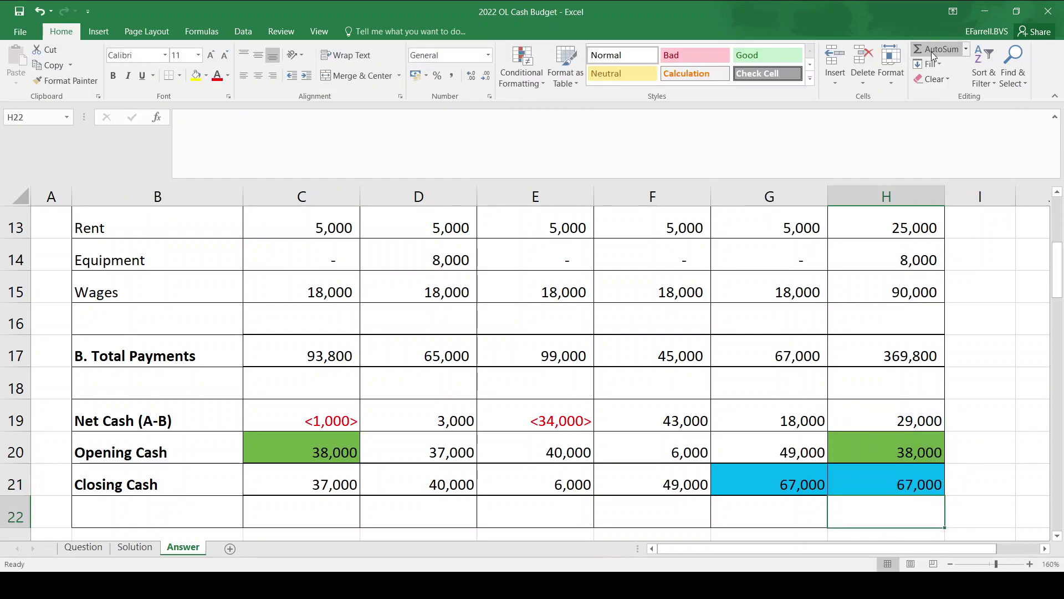
Compare October's Closing Cash in G21 with the Total column's Closing Cash in H21.
key("Up")
key("Left")
key("Right")
key("Right")
key("Left")
key("Left")
key("Left")
key("Right")
key("Right")
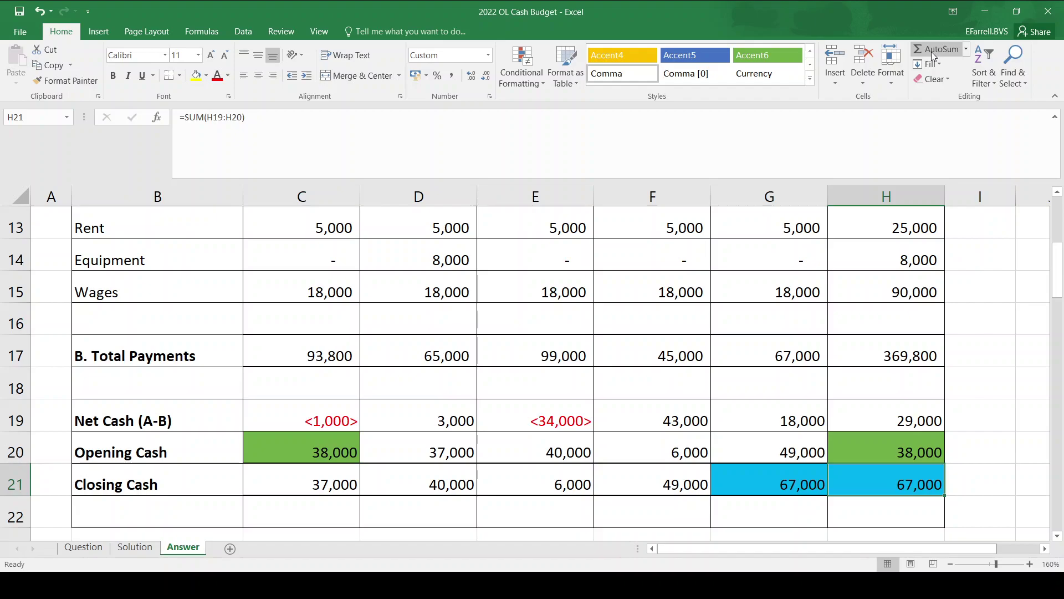
Examine the Fixed Assets and Current Assets sections of the balance sheet layout below the cash budget.
key("Down")
key("Down")
key("Down")
key("Down")
key("Down")
key("Down")
key("Down")
key("Down")
key("Down")
key("Down")
key("Down")
key("Down")
key("Down")
key("Down")
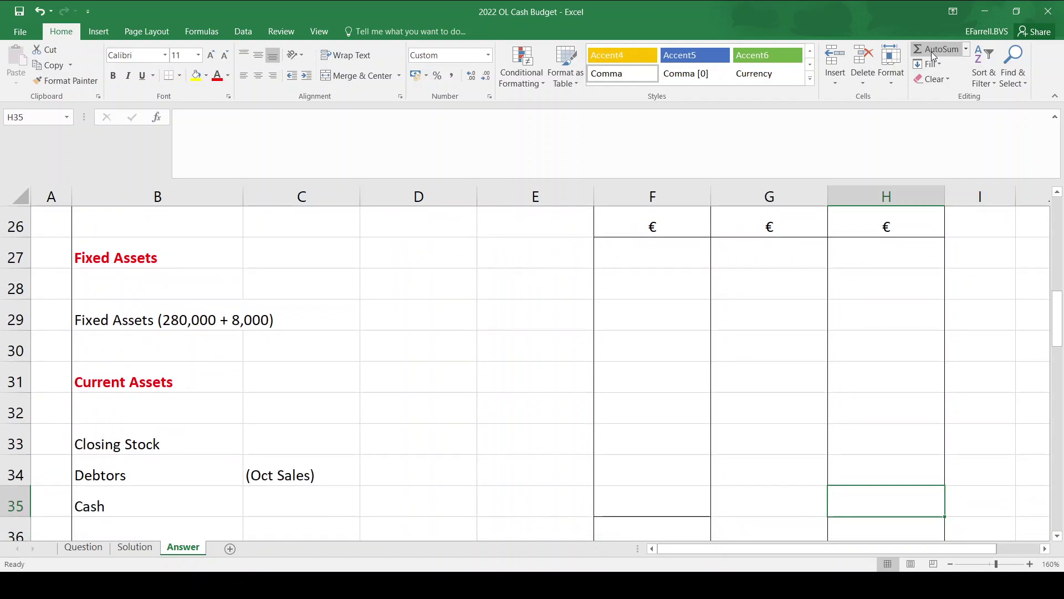
Check the opening fixed assets and equipment purchase on the Question sheet, and enter 288000 as Fixed Assets in H29 of the Answer sheet.
key("Up")
key("Up")
key("Up")
key("Up")
key("Up")
key("Up")
key("Up")
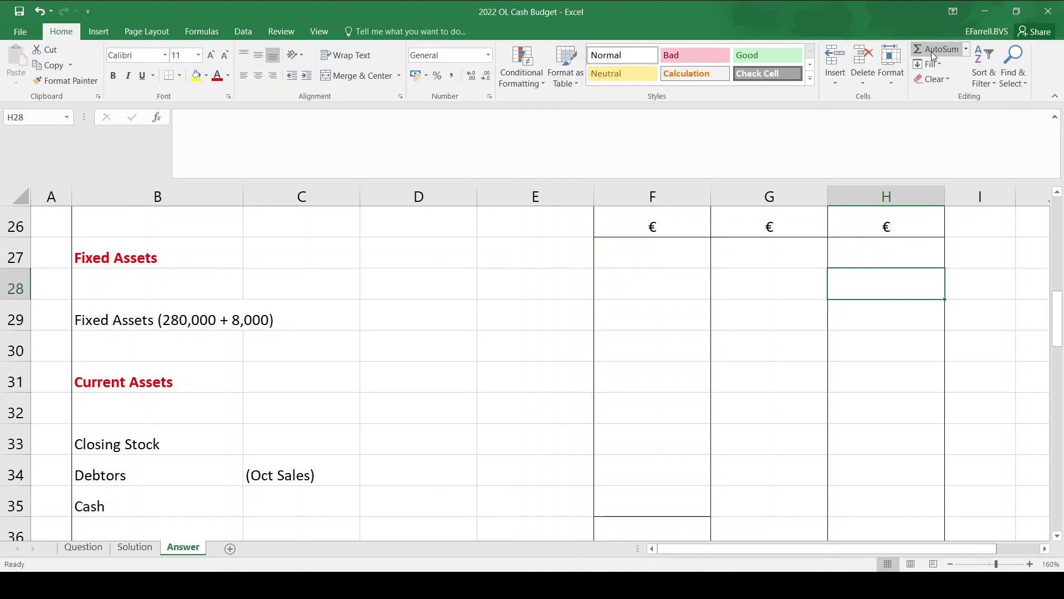
key("Down")
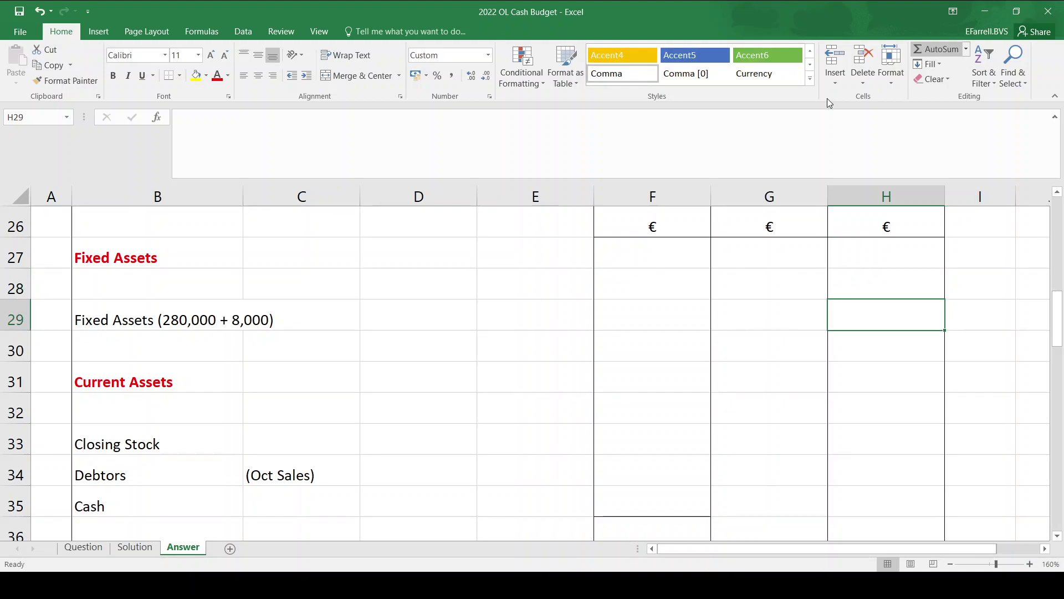
left_click(88, 549)
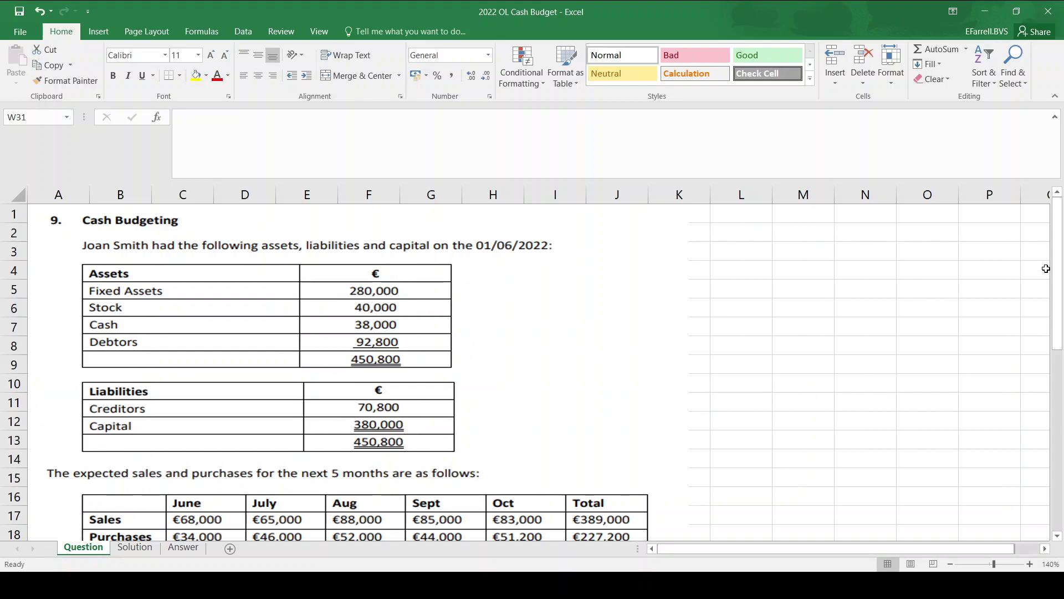
left_click_drag(1057, 278, 1057, 370)
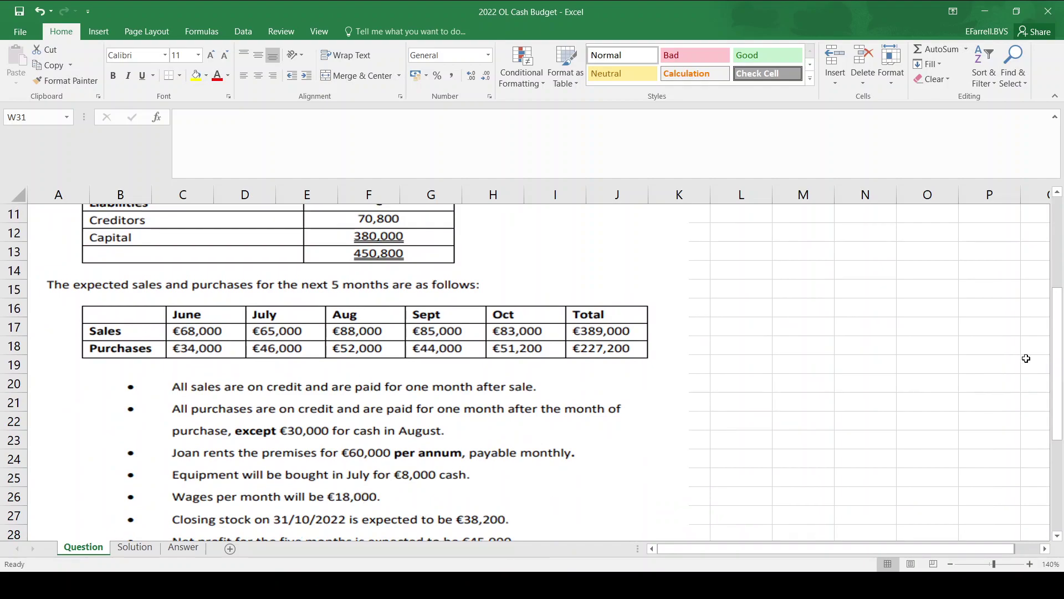
mouse_move(1059, 348)
left_mouse_down()
mouse_move(1059, 431)
mouse_move(1059, 338)
left_mouse_up()
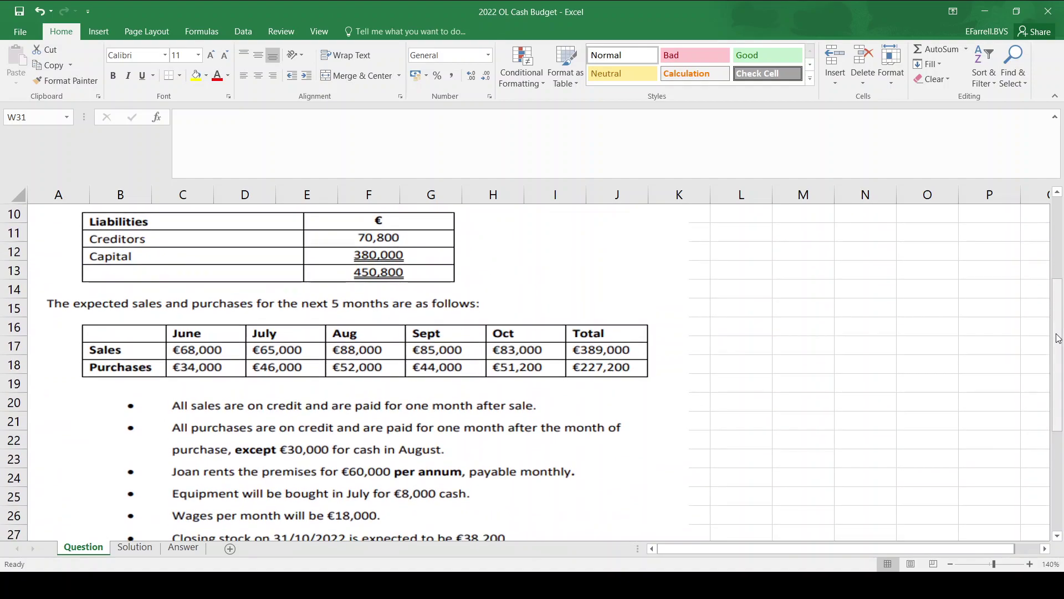
left_click_drag(1056, 288, 1056, 225)
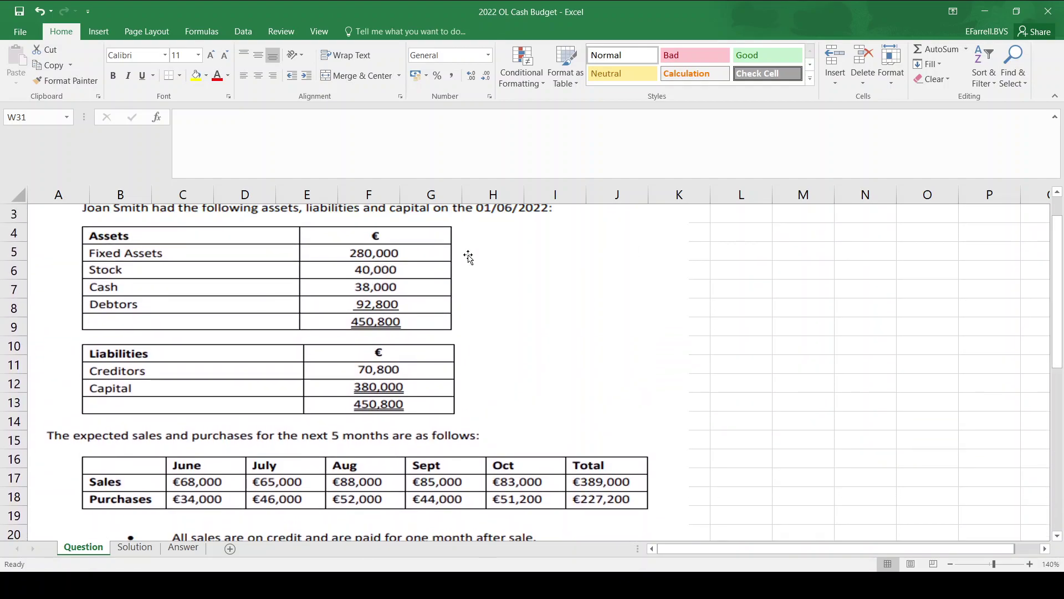
left_click(179, 547)
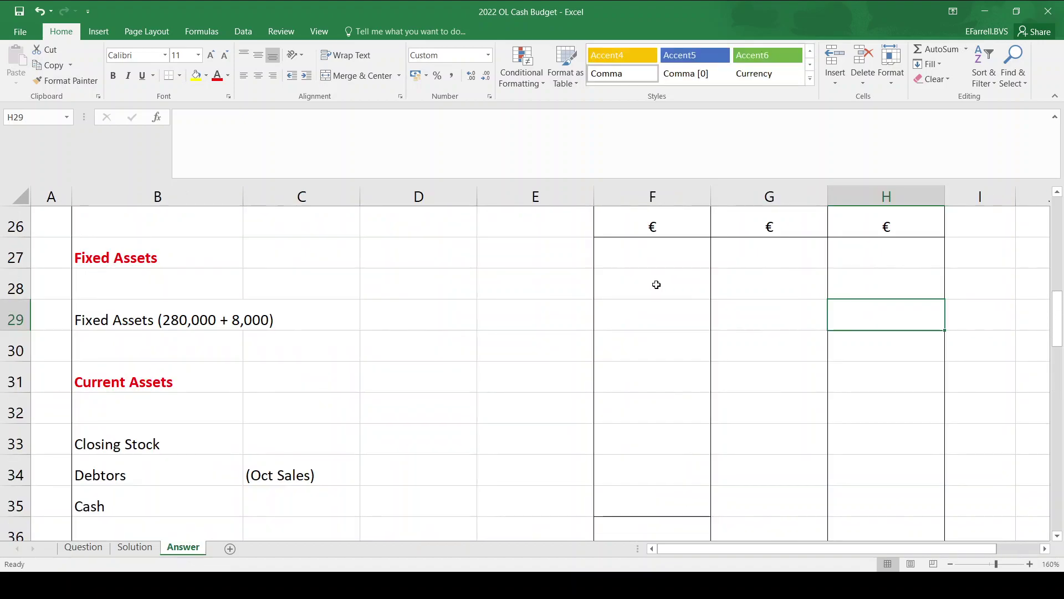
type("2")
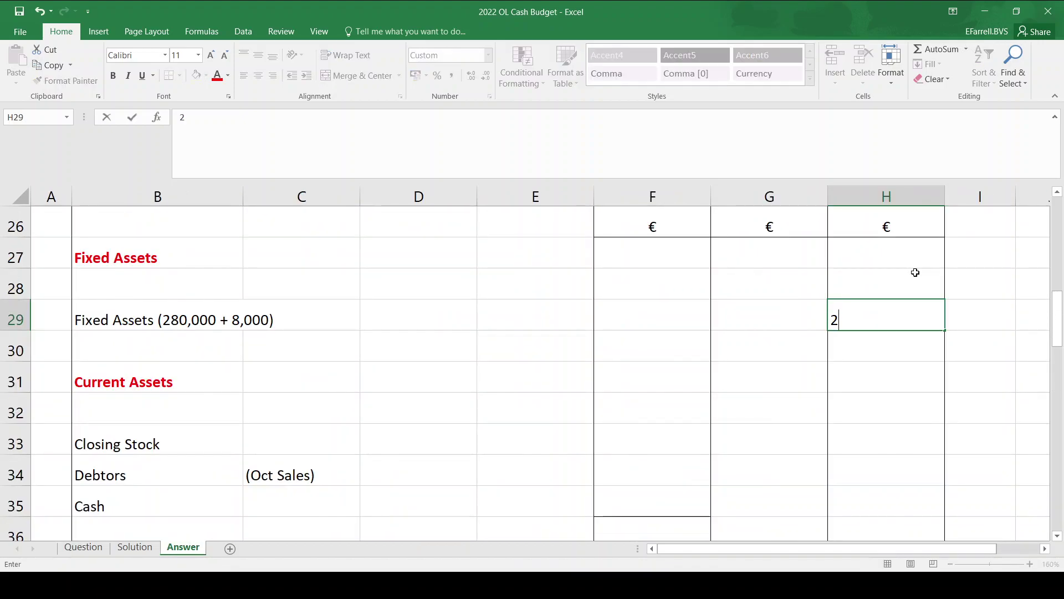
type("88000")
key("Return")
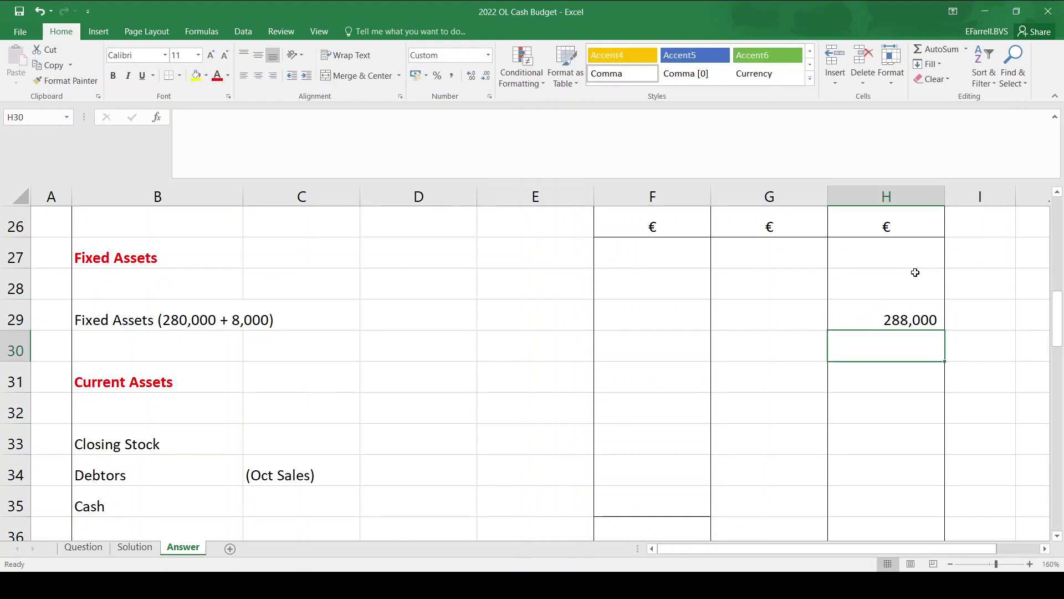
Look up the expected closing stock on the Question sheet and enter 38200 for Closing Stock in F33 of the Answer sheet.
key("Down")
key("Down")
key("Left")
key("Left")
key("Down")
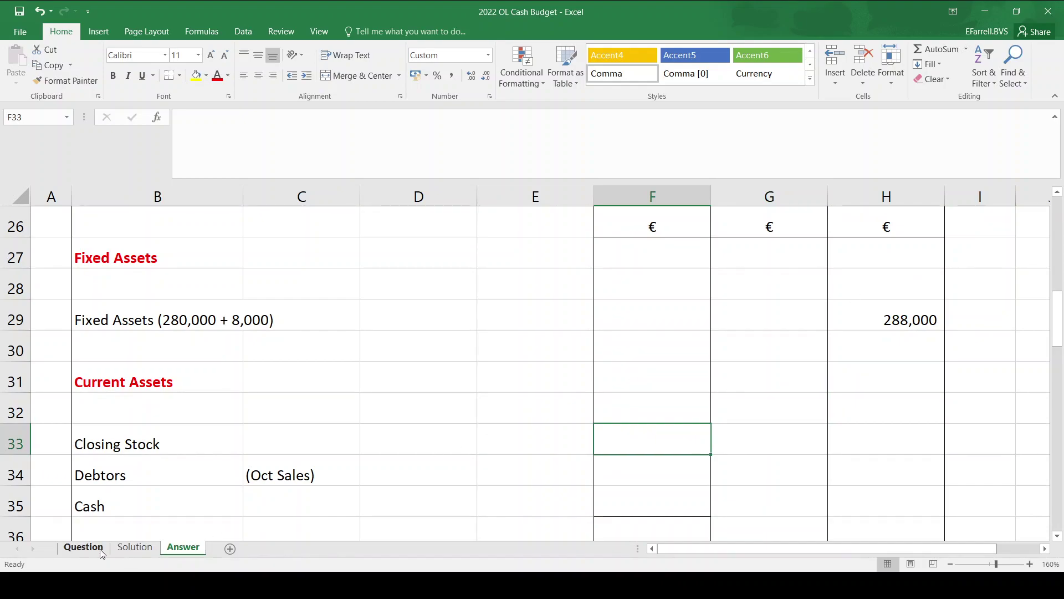
left_click(83, 548)
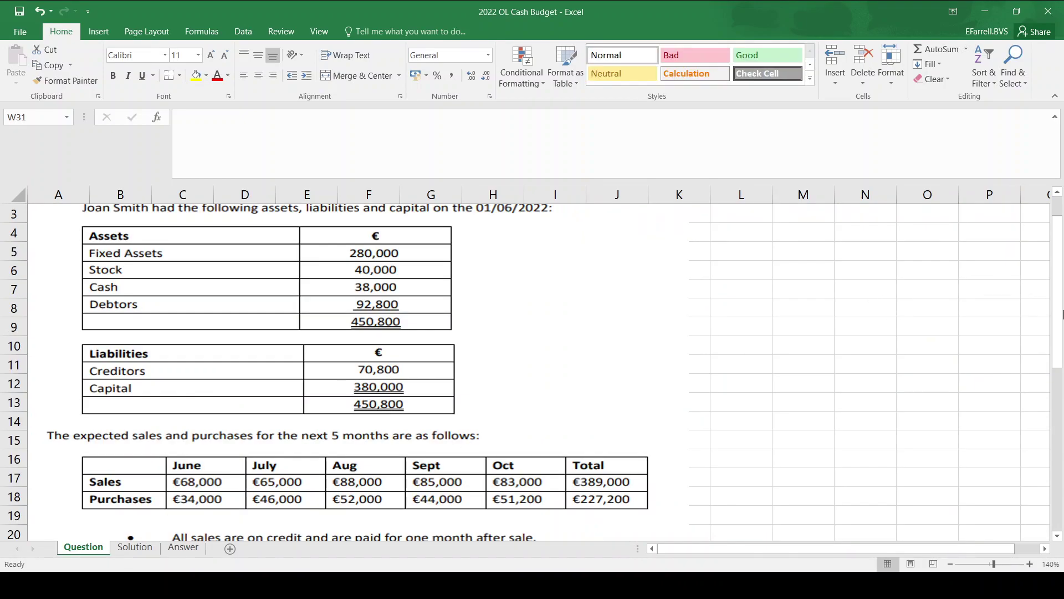
scroll(1042, 387, "down", 1)
scroll(1042, 388, "down", 3)
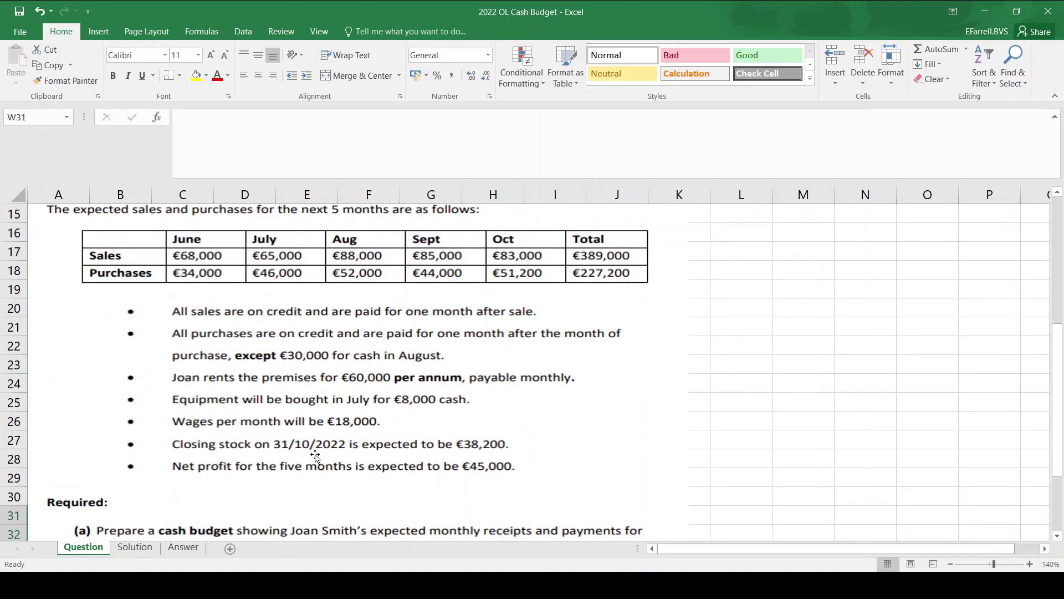
left_click(183, 547)
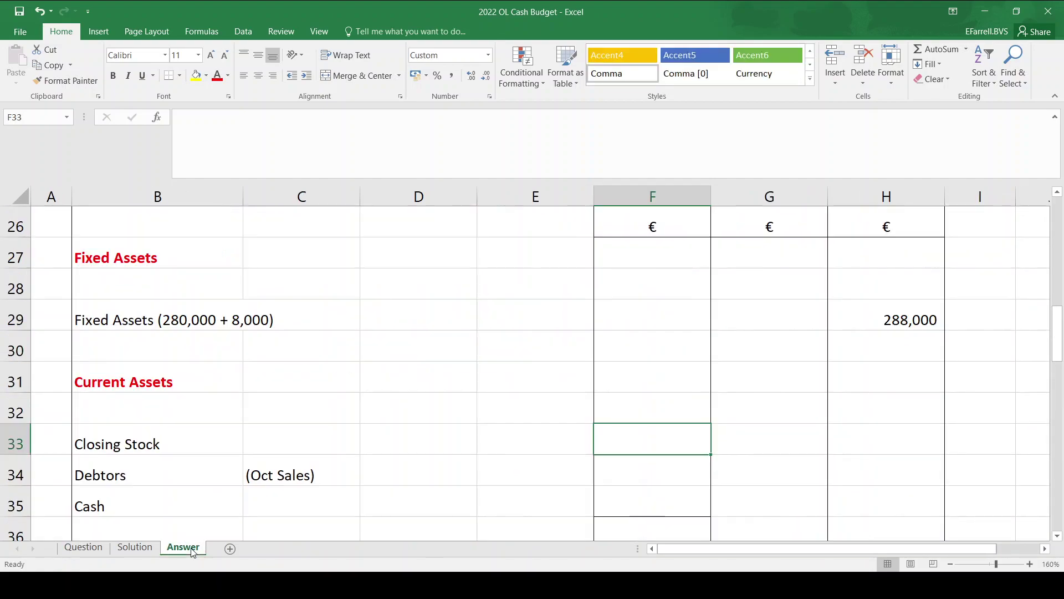
type("38200")
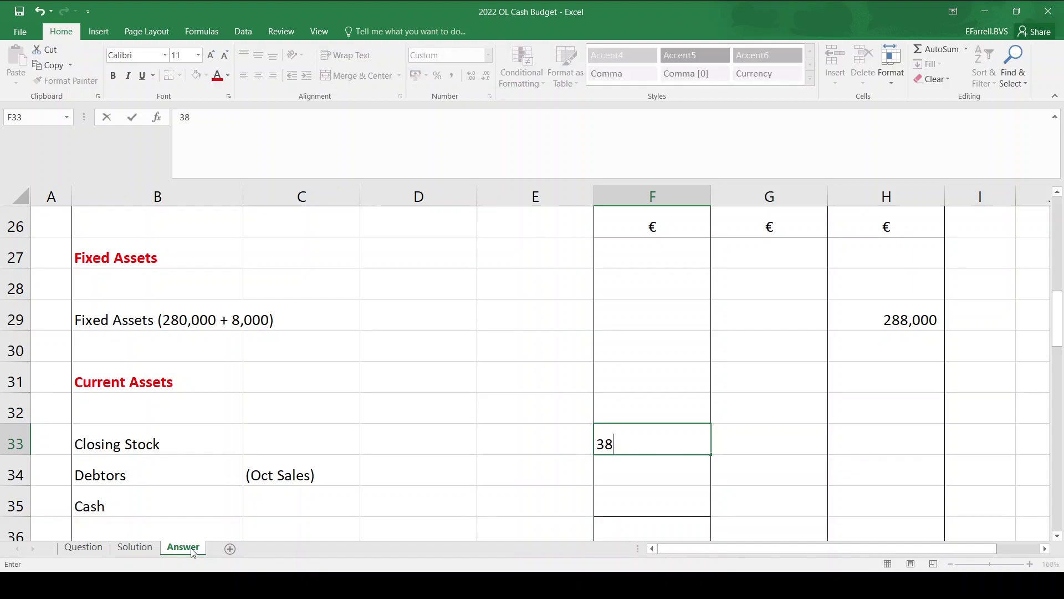
key("Return")
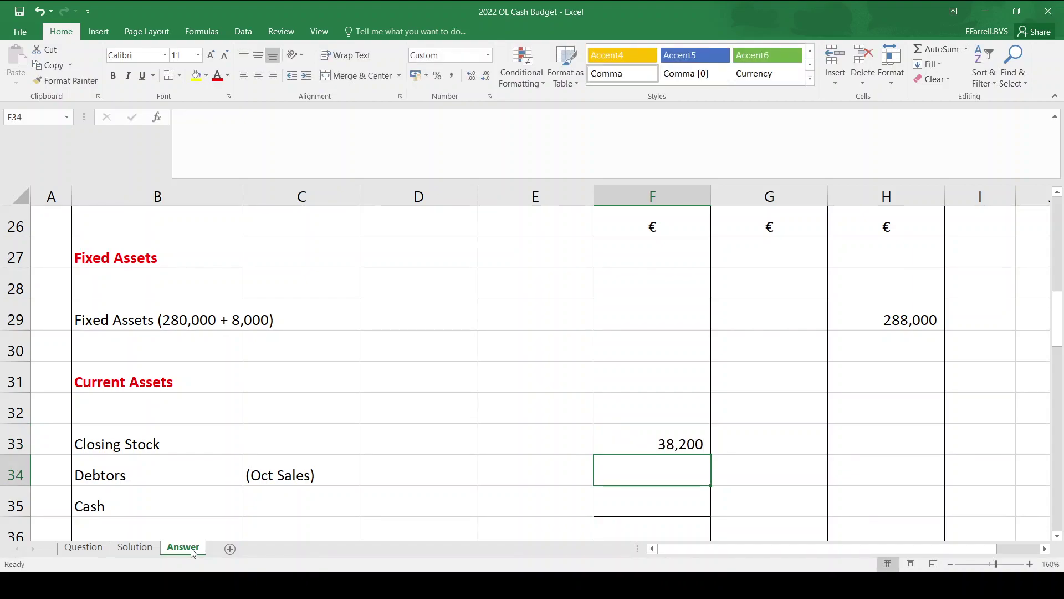
Look up October sales on the Question sheet and enter 83000 for Debtors in F34 of the Answer sheet.
left_click(72, 548)
left_click_drag(1062, 375, 1054, 415)
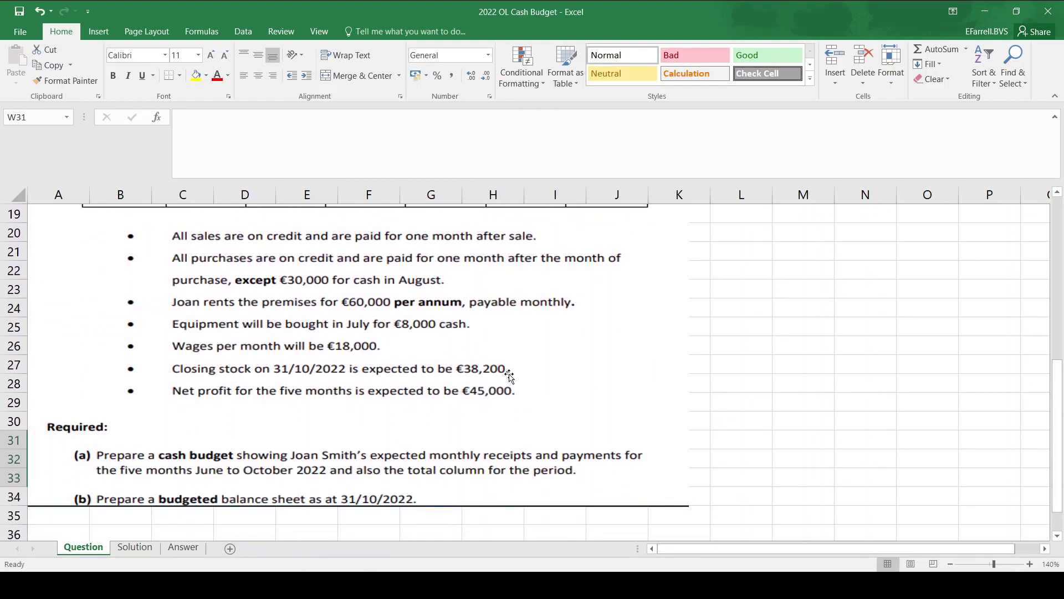
left_click(184, 548)
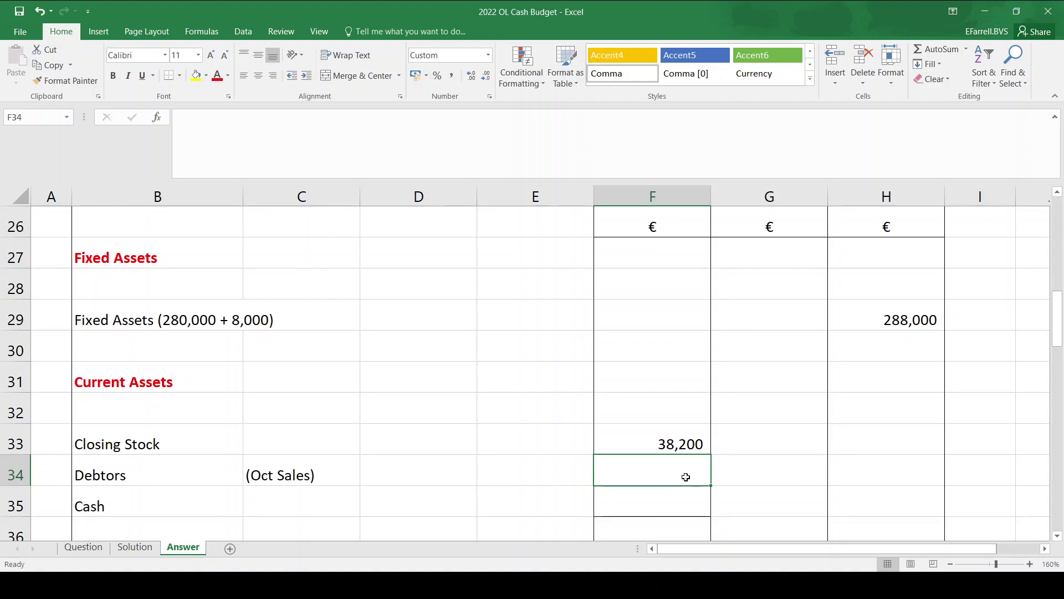
key("Down")
key("Down")
key("Down")
key("Up")
key("Up")
key("Up")
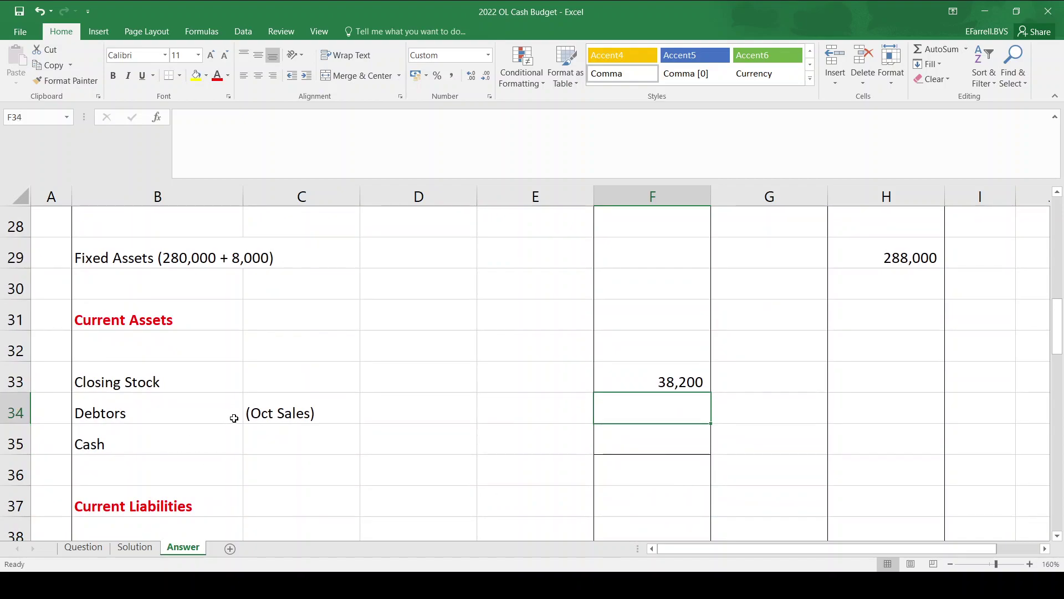
left_click(82, 548)
left_click_drag(1062, 412, 1061, 342)
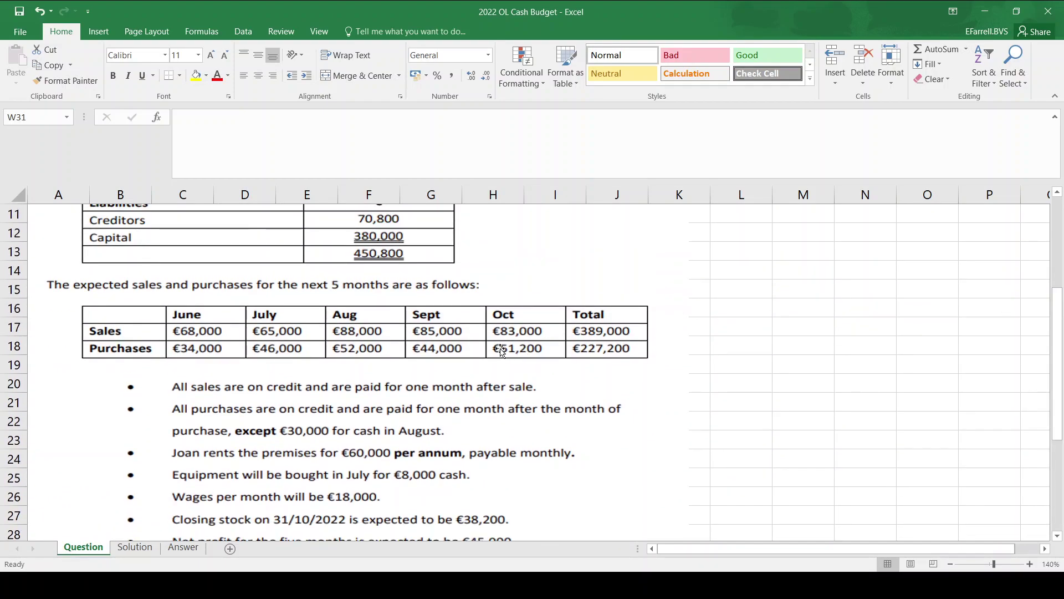
left_click(183, 548)
type("83000")
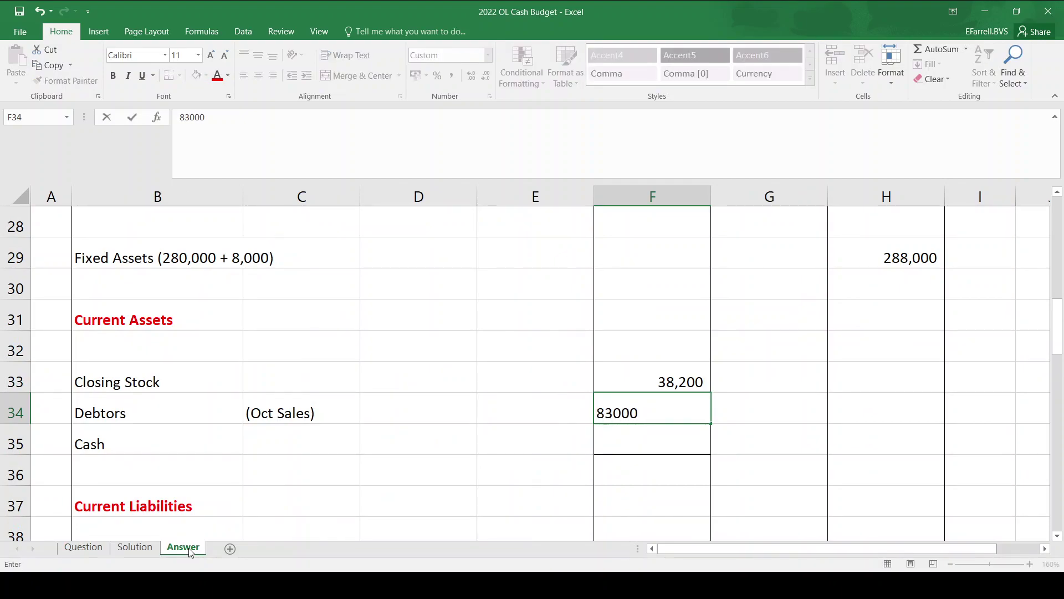
key("Return")
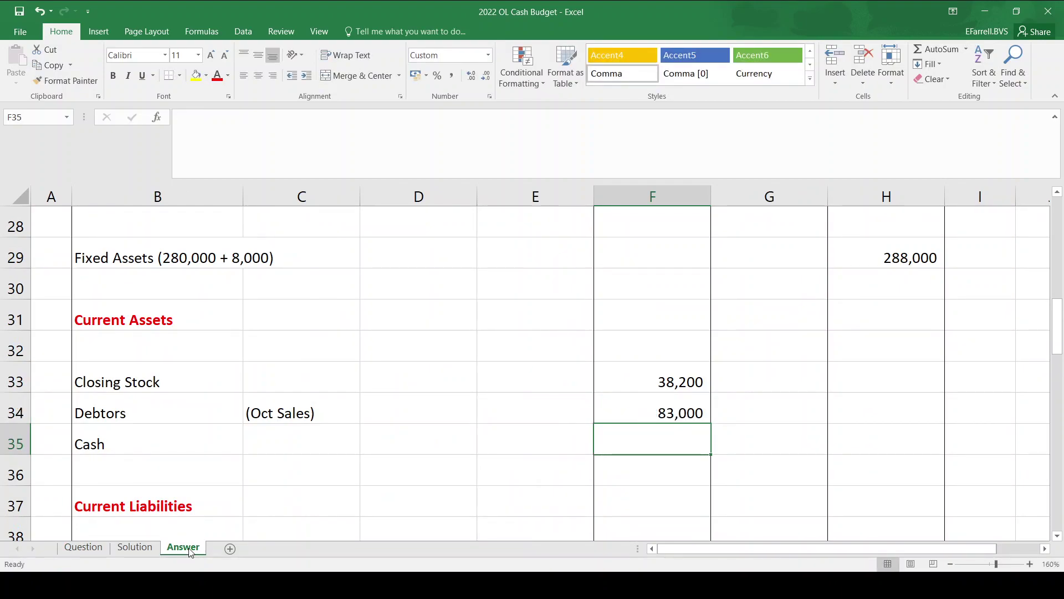
Link the balance sheet's Cash in F35 to the cash budget's Total column Closing Cash with =H21.
type("=")
key("Up")
key("Up")
key("Up")
key("Up")
key("Up")
key("Up")
key("Up")
key("Up")
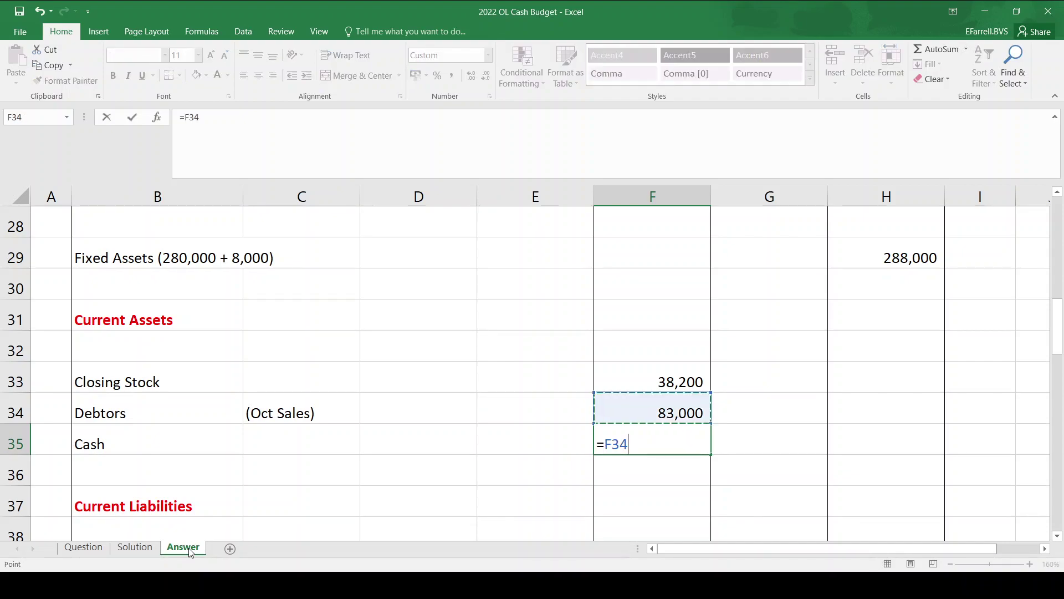
key("Up")
key("Up")
key("Up")
key("Up")
key("Up")
key("Up")
key("Up")
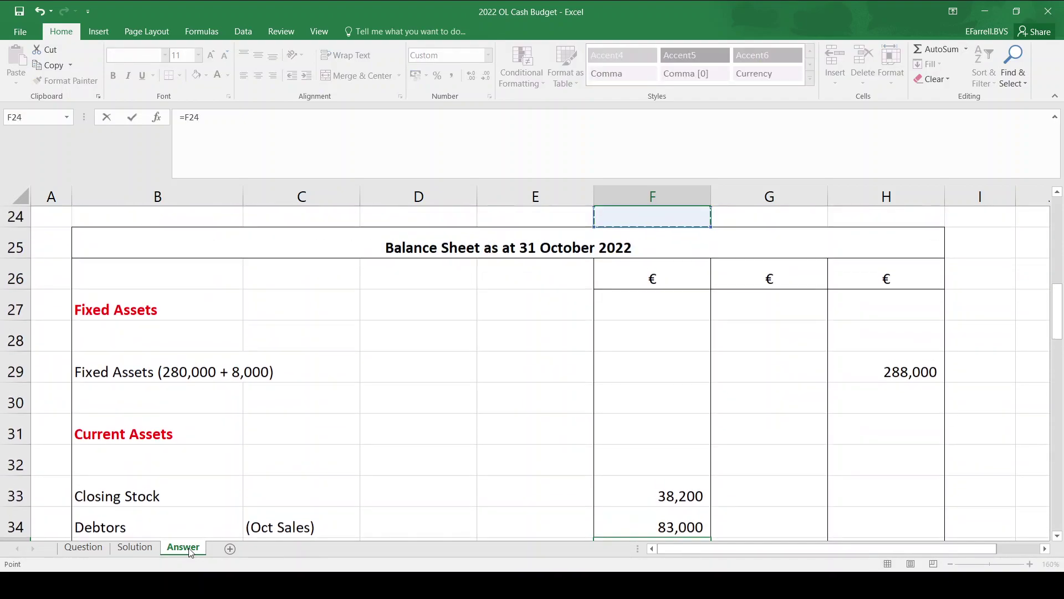
key("Right")
key("Down")
key("Right")
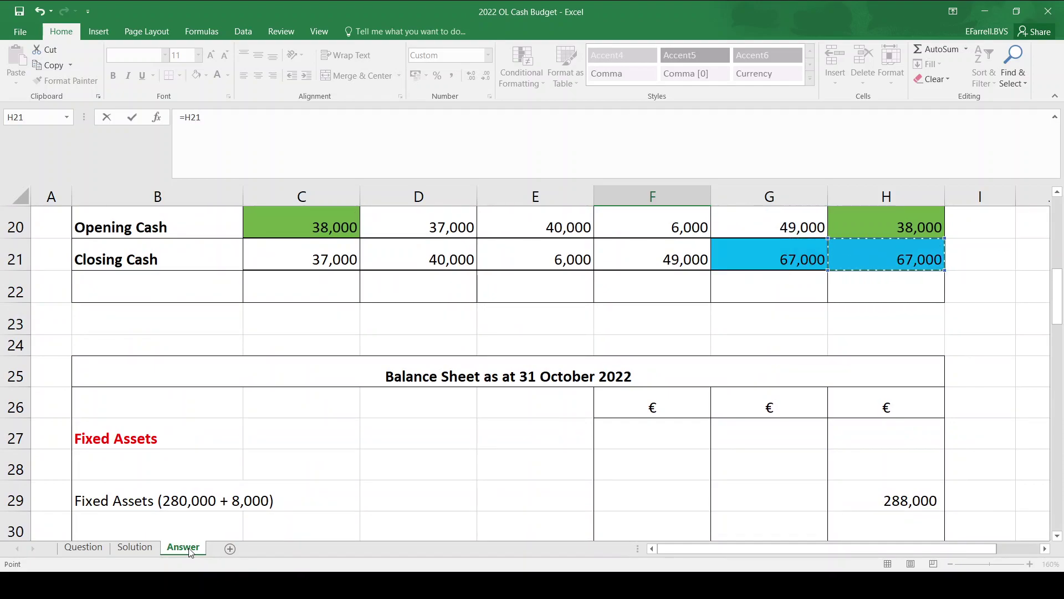
key("Return")
Total the current assets in G35 with =SUM(F33:F35).
key("Up")
key("Right")
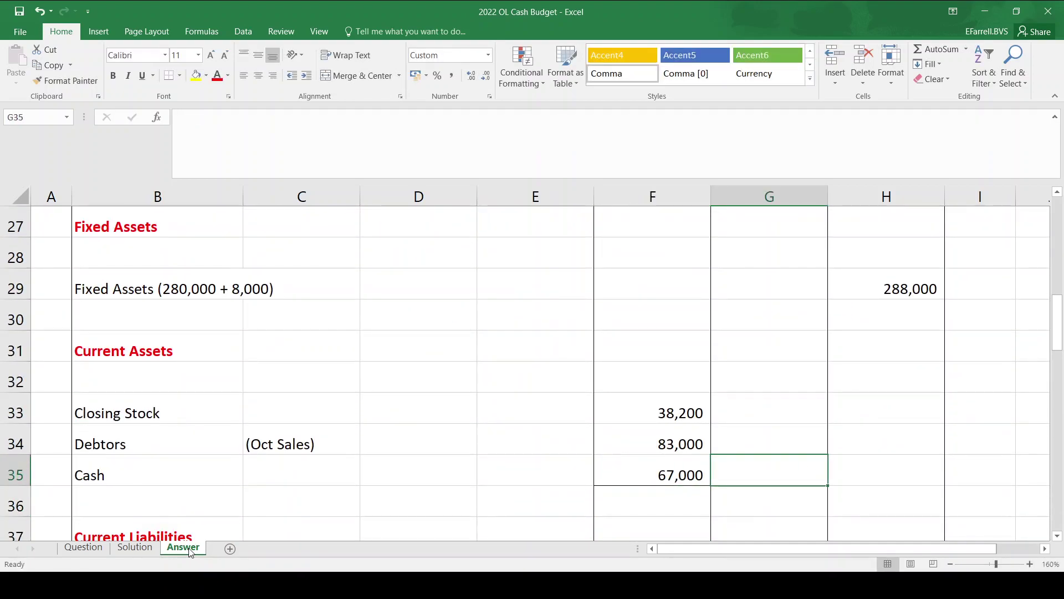
left_click(937, 48)
key("Up")
key("Up")
key("shift+Down")
key("shift+Down")
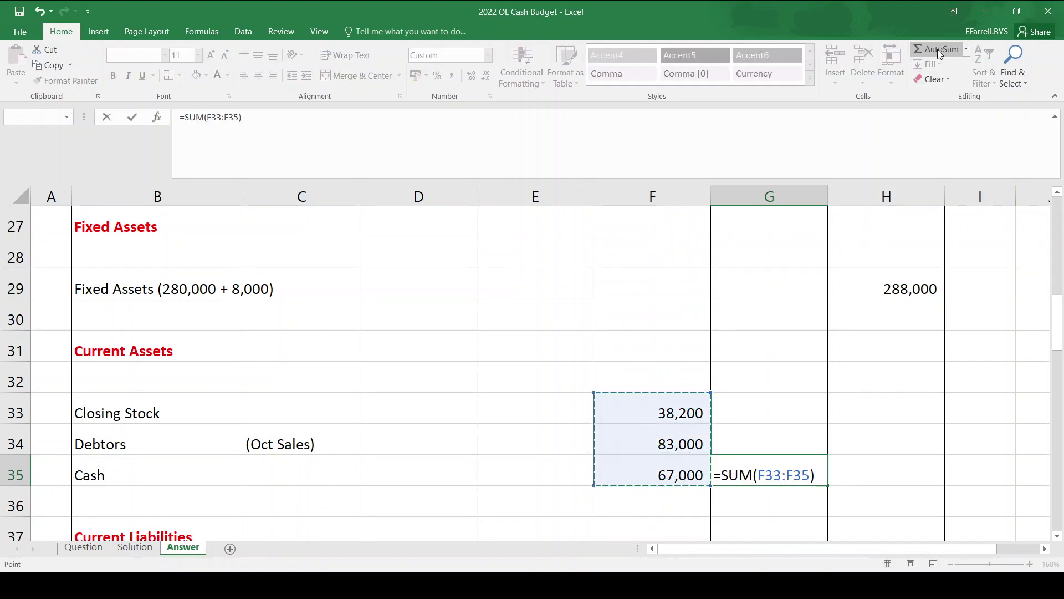
key("Return")
Examine the Current Liabilities, Total Net Assets and Financed By sections of the balance sheet.
key("Down")
key("Down")
key("Down")
key("Down")
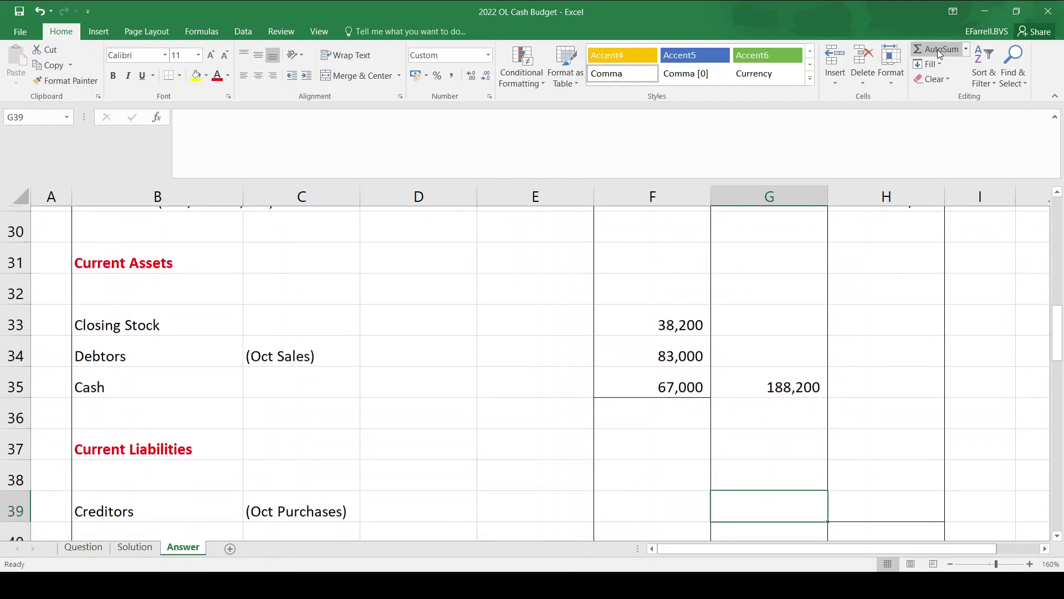
key("Down")
key("Down")
key("Down")
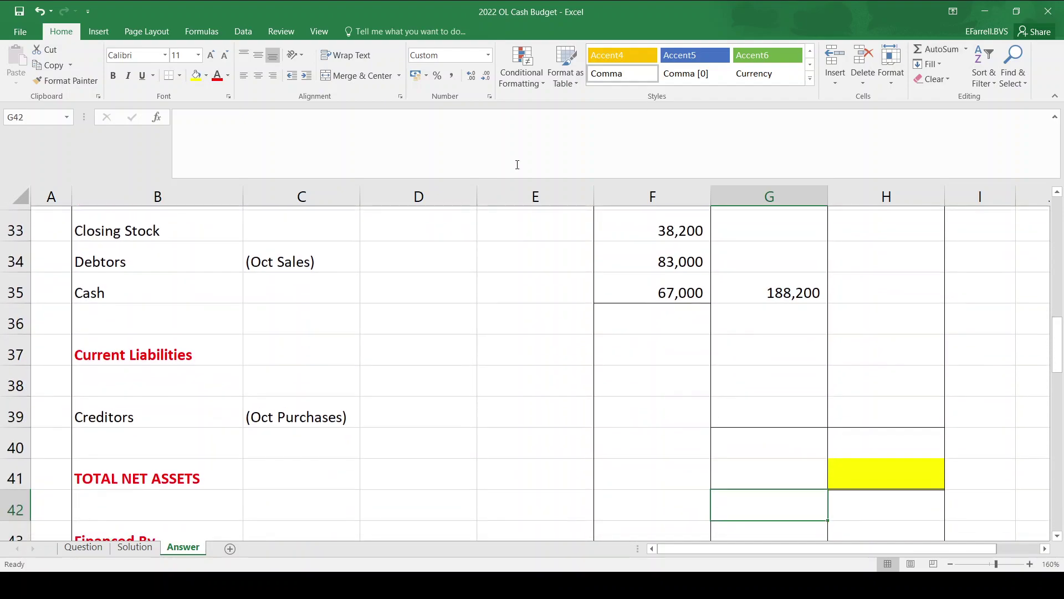
key("Down")
key("Down")
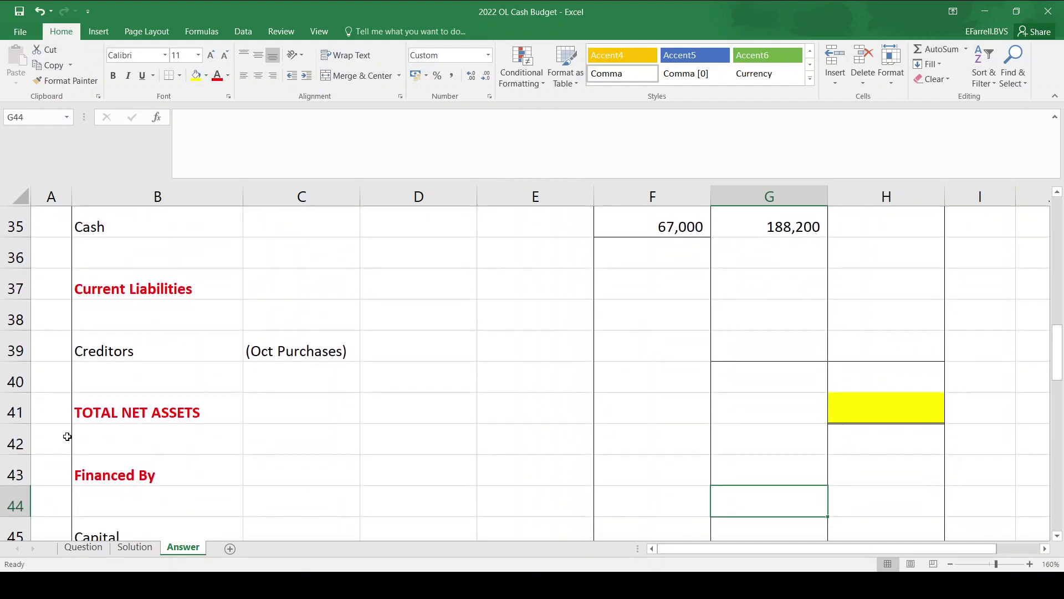
Look up October purchases on the Question sheet and enter 51200 for Creditors in G39 of the Answer sheet.
left_click(83, 547)
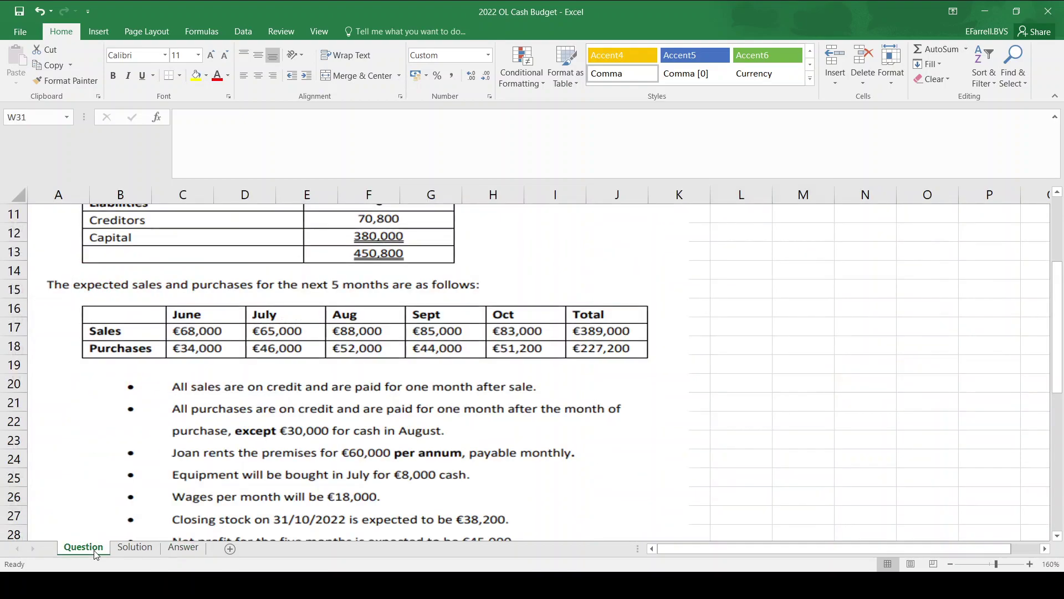
double_click(1057, 192)
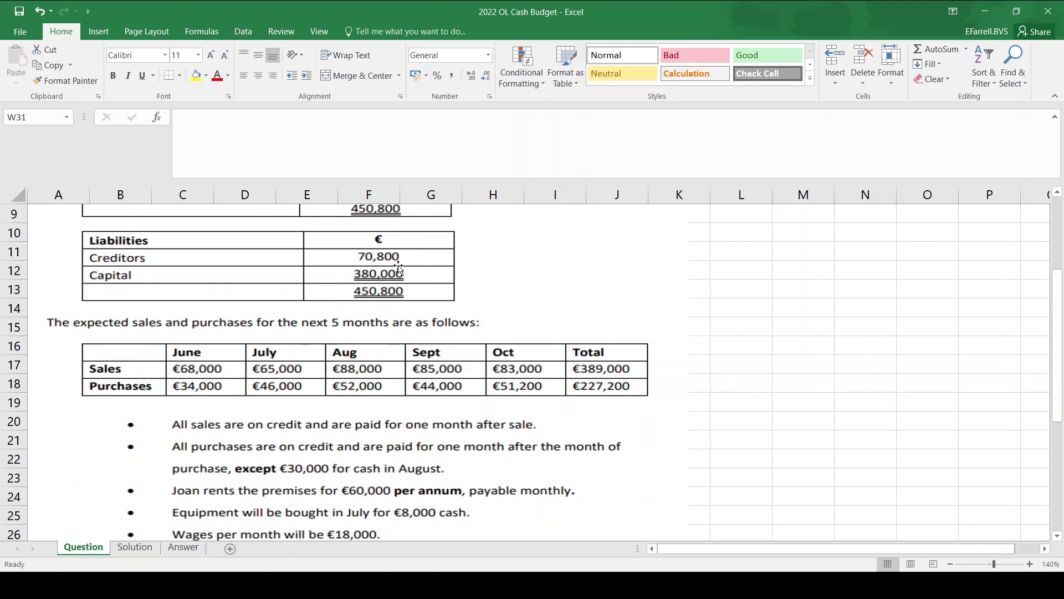
left_click(183, 547)
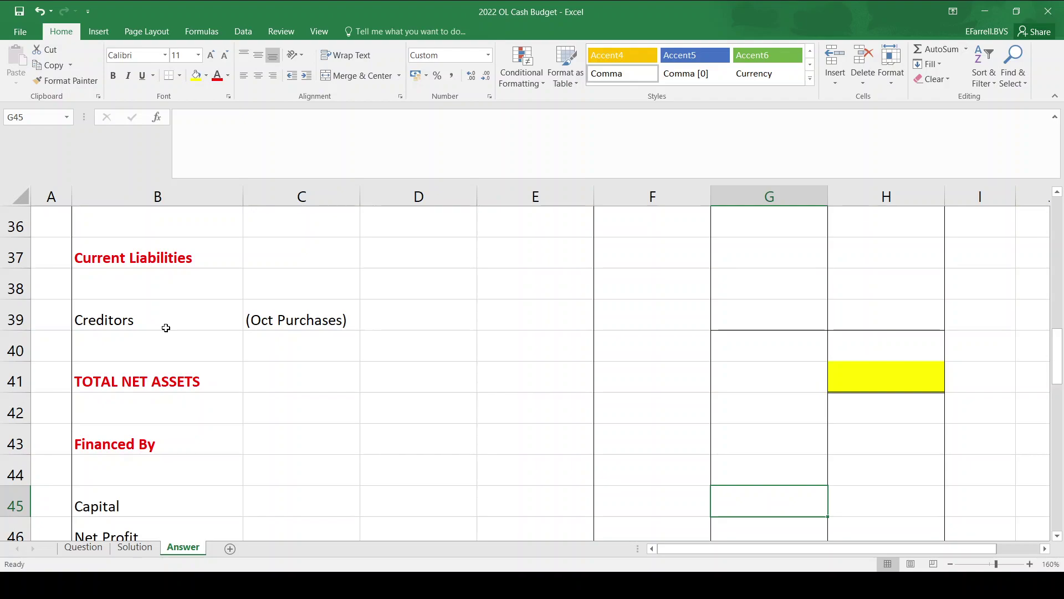
left_click(750, 317)
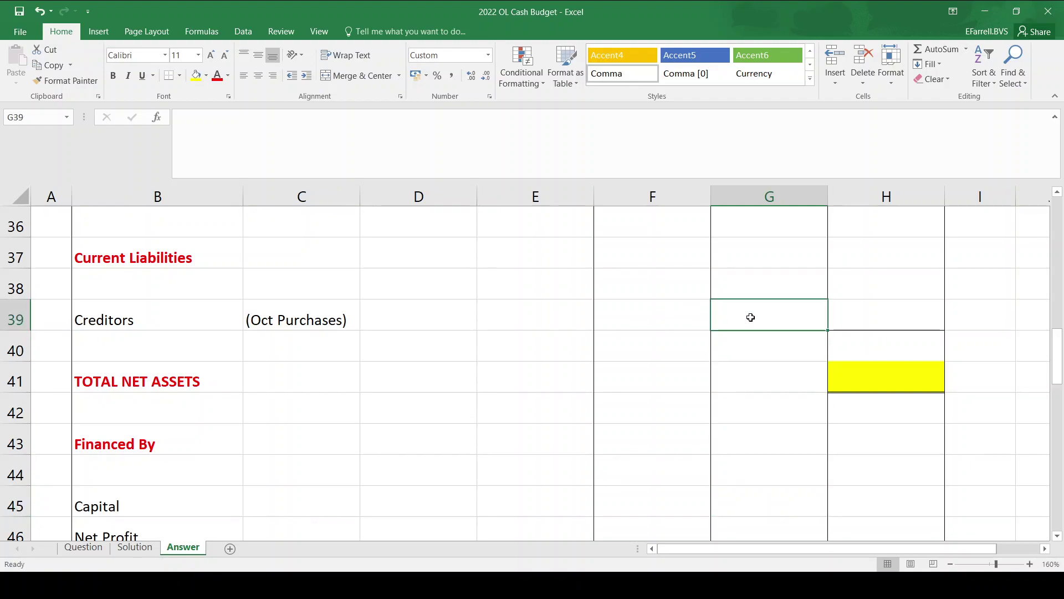
left_click(83, 547)
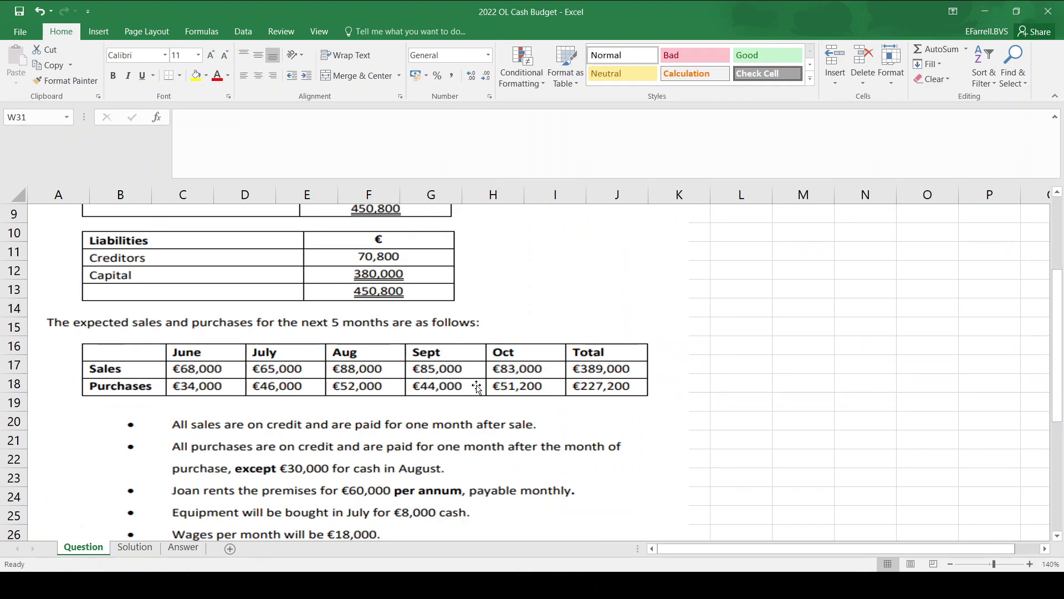
left_click(179, 549)
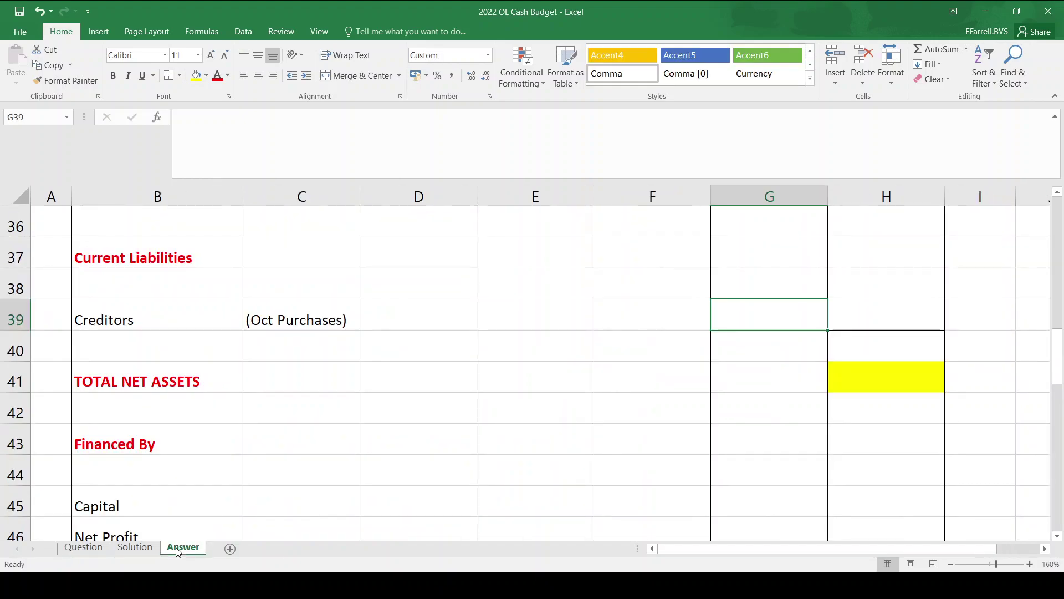
type("512000")
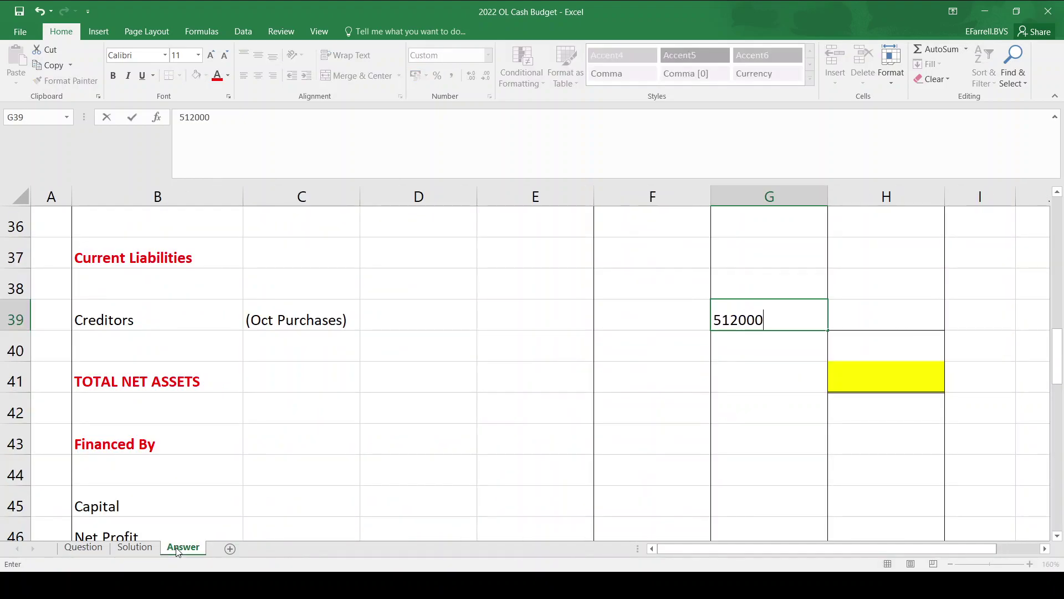
key("Tab")
key("Left")
key("F2")
key("BackSpace")
key("BackSpace")
key("BackSpace")
type("00")
key("Return")
Subtract Creditors from the current assets total in H39 with =G35-G39.
key("Up")
key("Up")
key("Up")
key("Up")
key("Up")
key("Up")
key("Down")
key("Down")
key("Down")
key("Down")
key("Down")
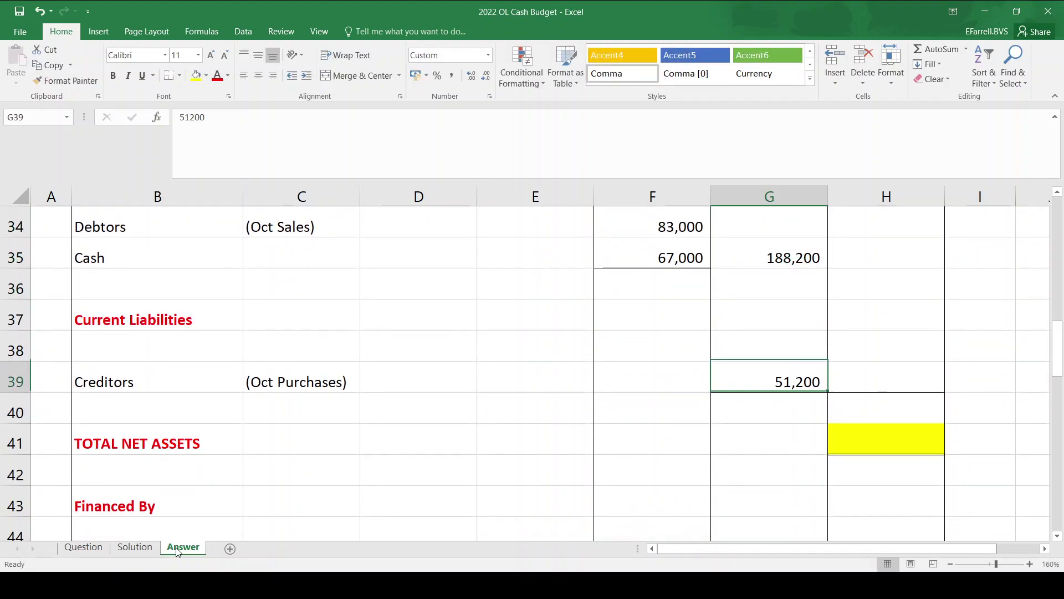
key("Right")
type("=")
key("Up")
key("Up")
key("Up")
key("Up")
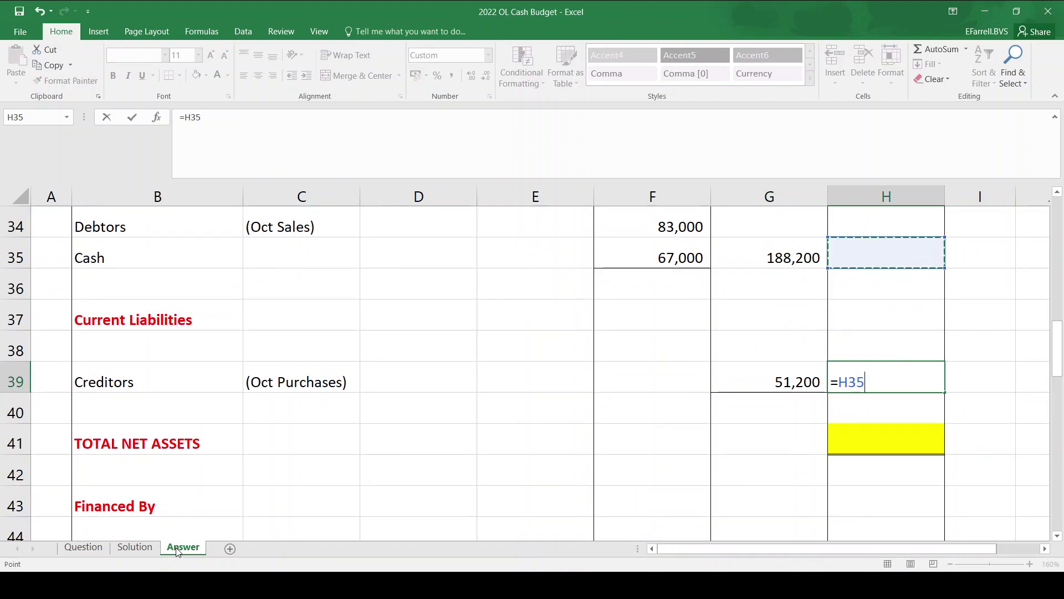
key("Left")
type("-")
key("Left")
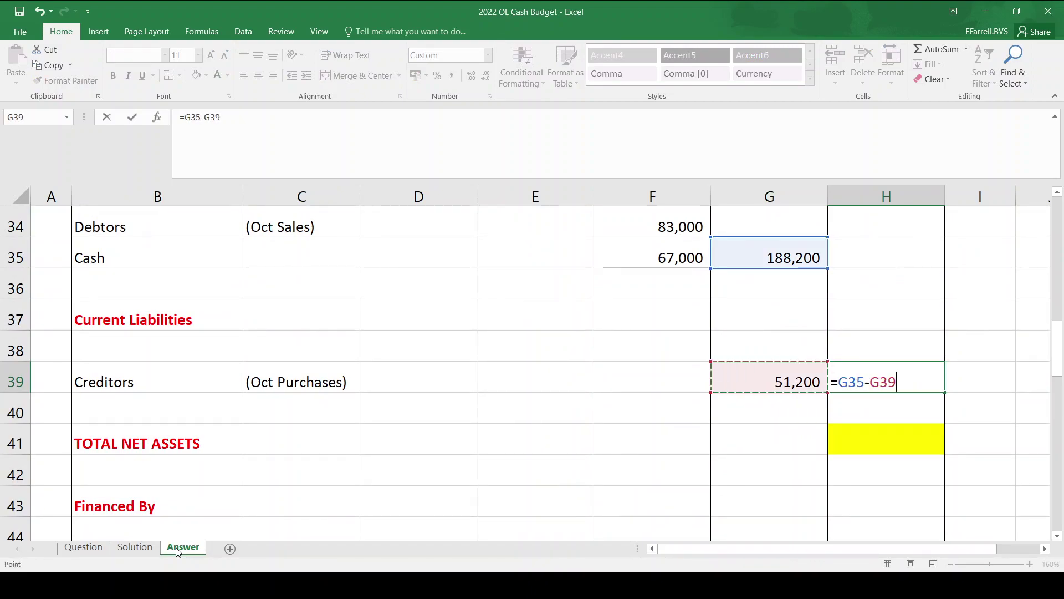
key("Return")
Calculate Total Net Assets in H41 by adding Fixed Assets and net current assets with =H29+H39.
key("Down")
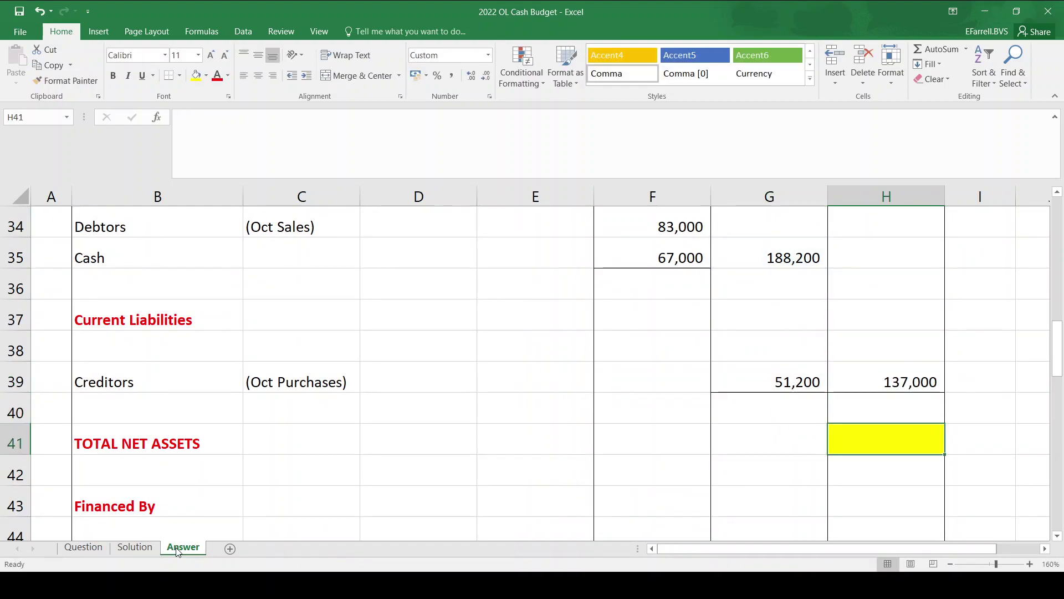
type("=")
key("Up")
key("Up")
key("Up")
key("Up")
key("Up")
key("Up")
key("Up")
key("Up")
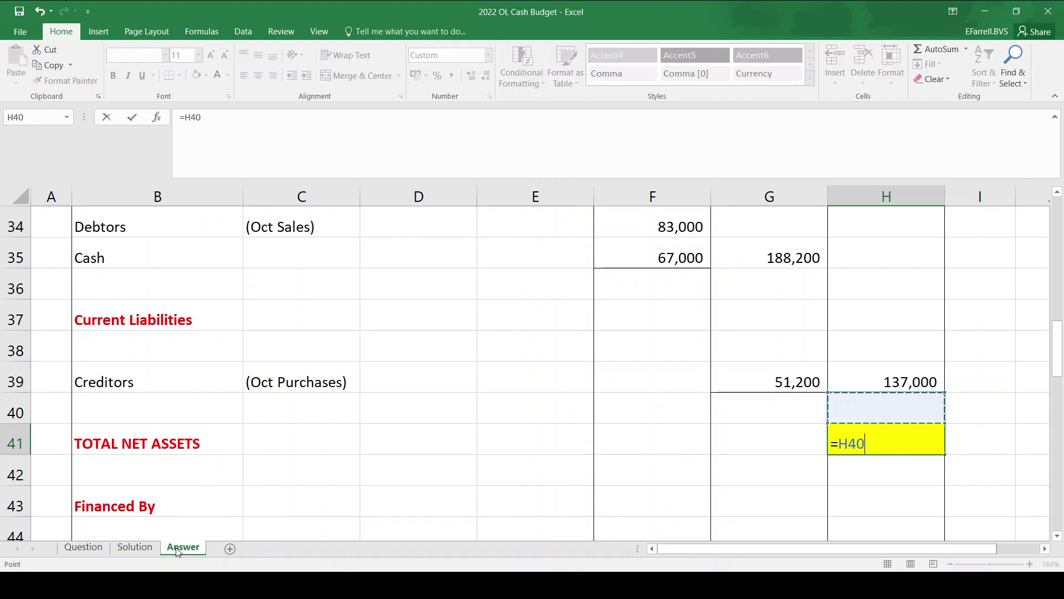
key("Up")
key("Up")
key("Up")
key("Up")
key("Up")
key("Down")
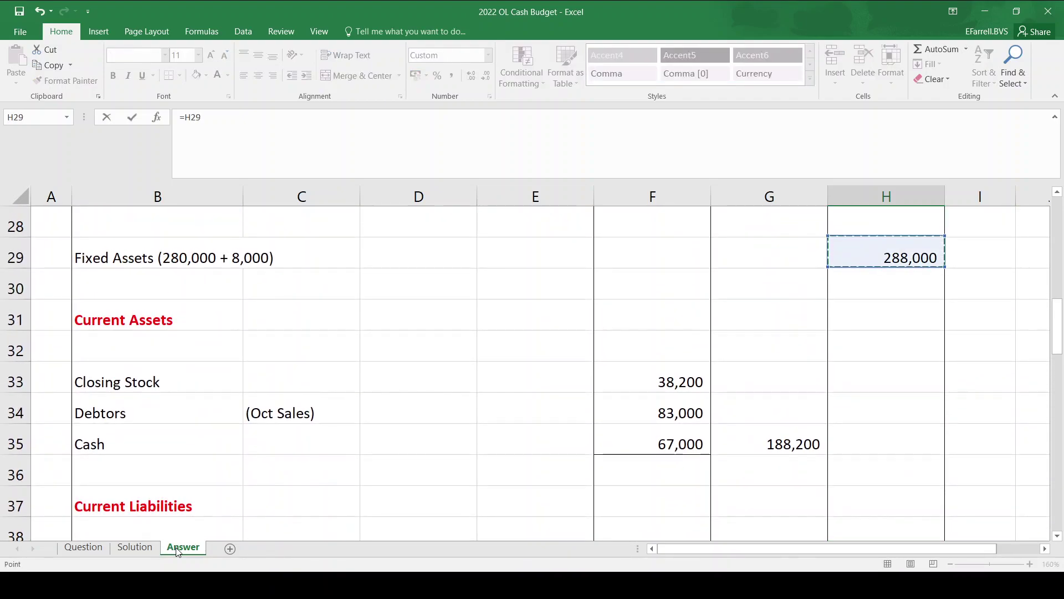
type("+")
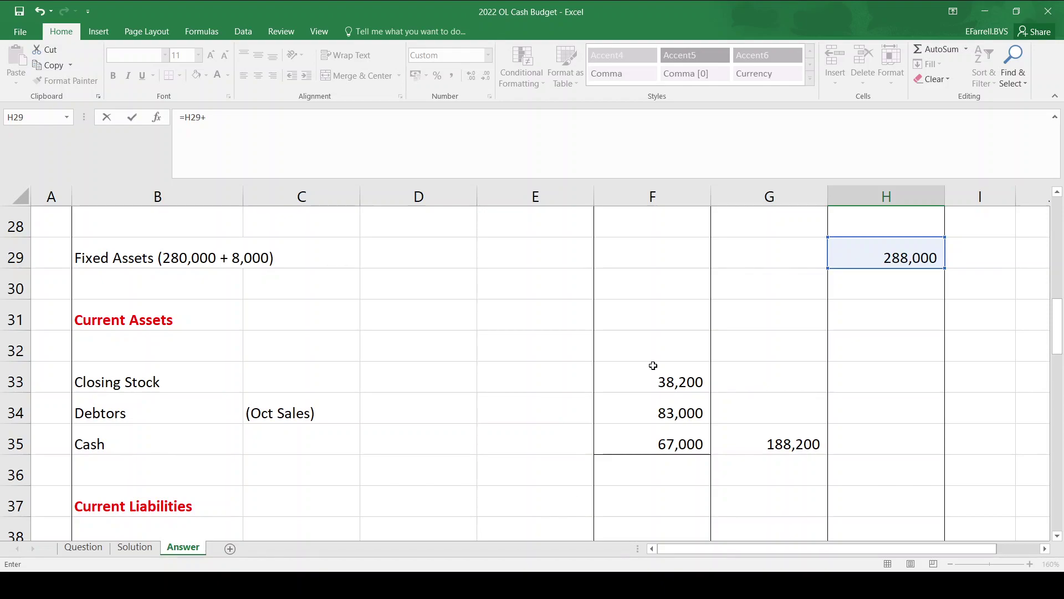
left_click_drag(1060, 322, 1060, 354)
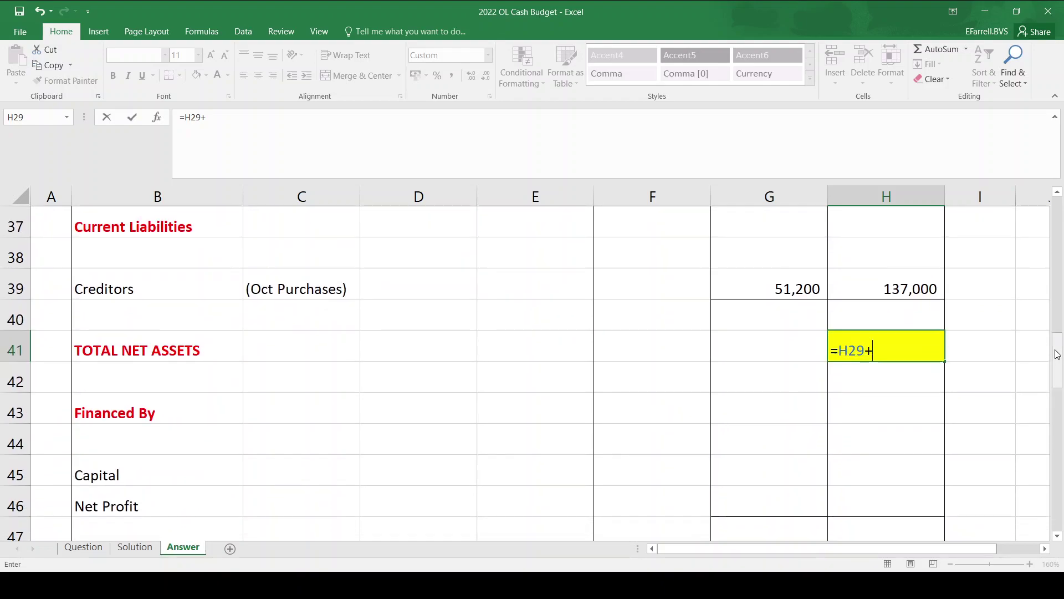
left_click(897, 291)
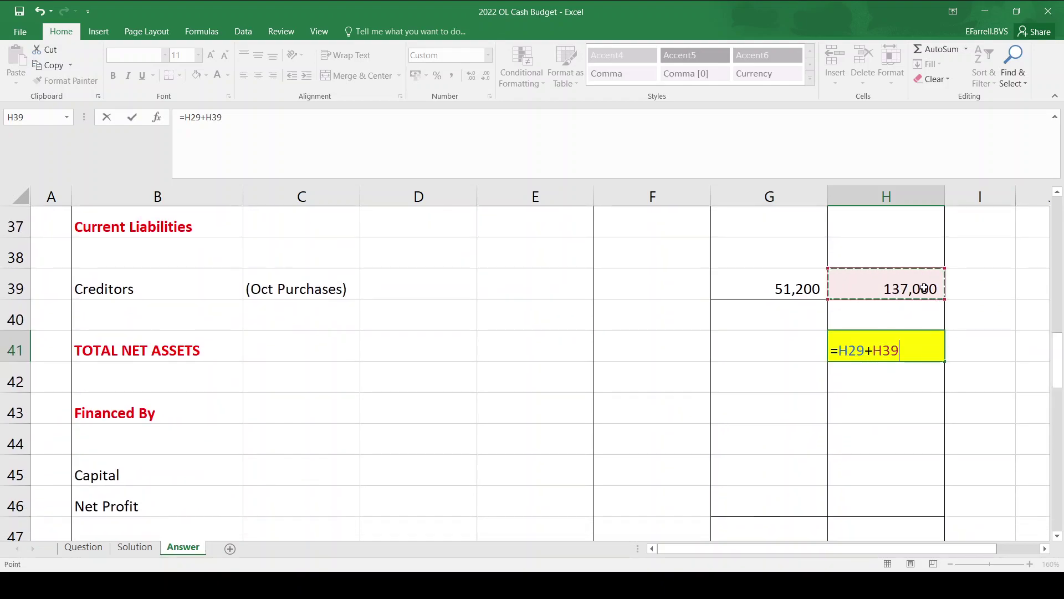
key("Return")
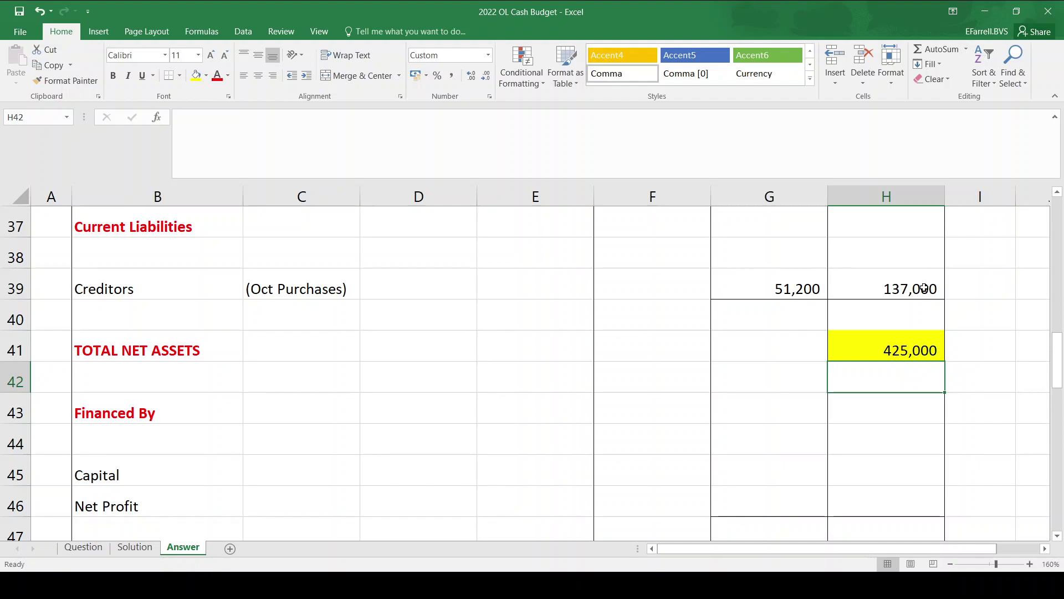
Look up the Capital figure on the Question sheet and enter 380000 for Capital in G45 of the Answer sheet.
key("Down")
key("Down")
key("Down")
key("Down")
key("Down")
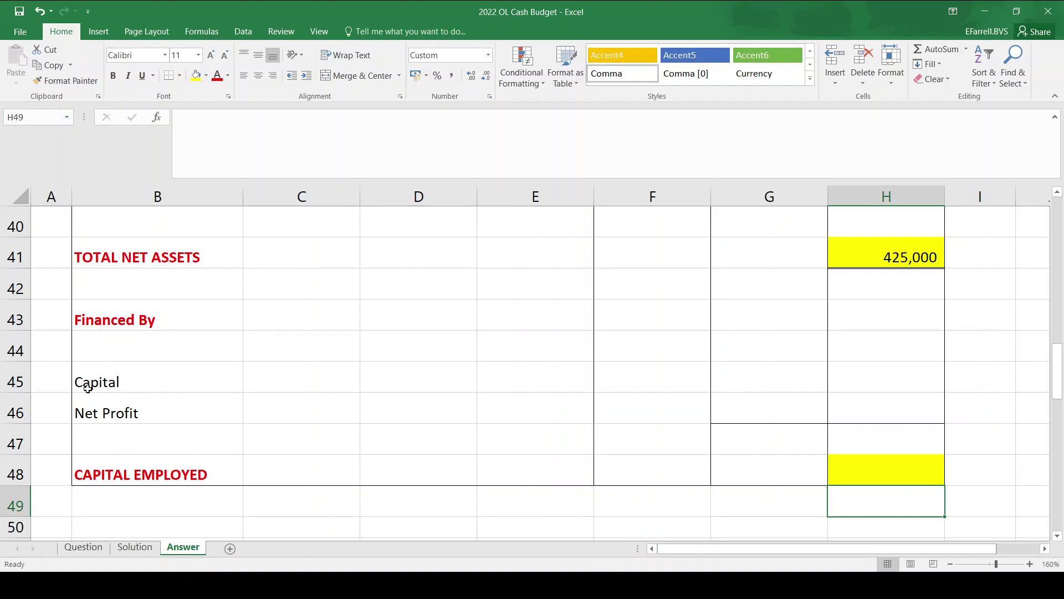
left_click(113, 383)
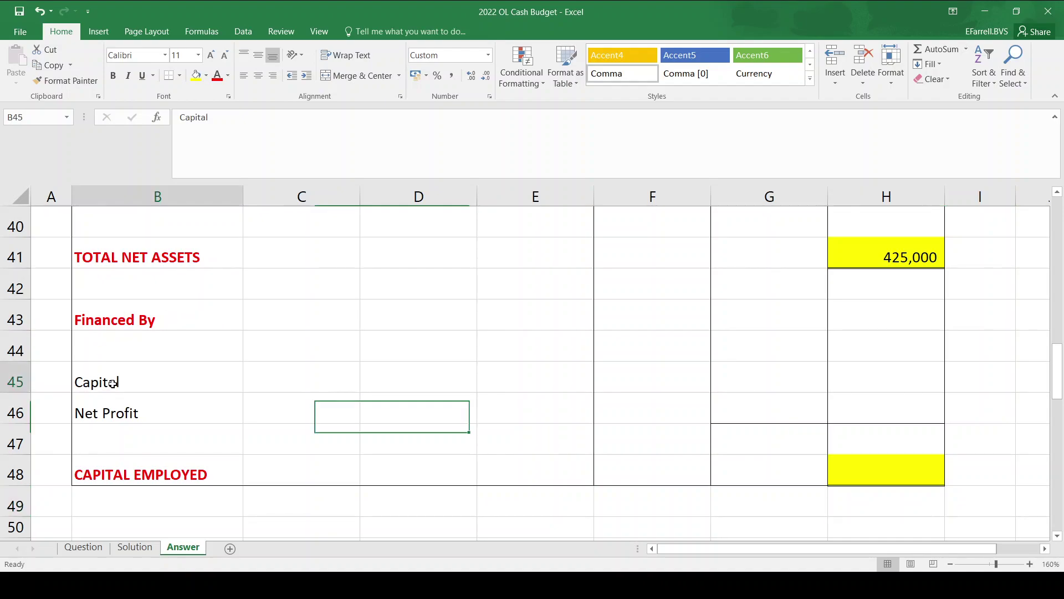
left_click(83, 547)
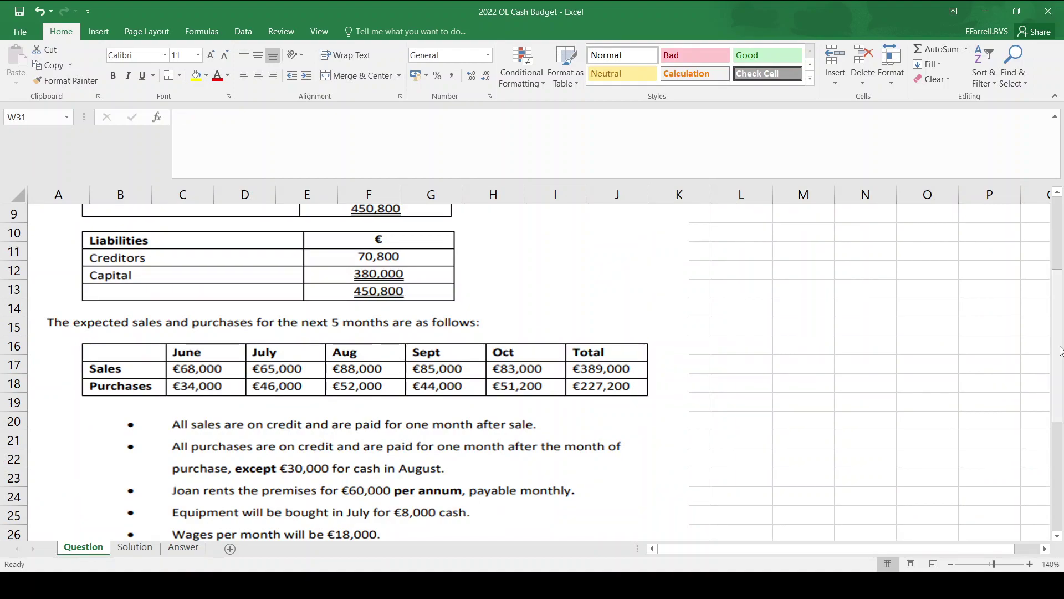
mouse_move(1060, 350)
left_mouse_down()
mouse_move(1060, 383)
mouse_move(1060, 341)
left_mouse_up()
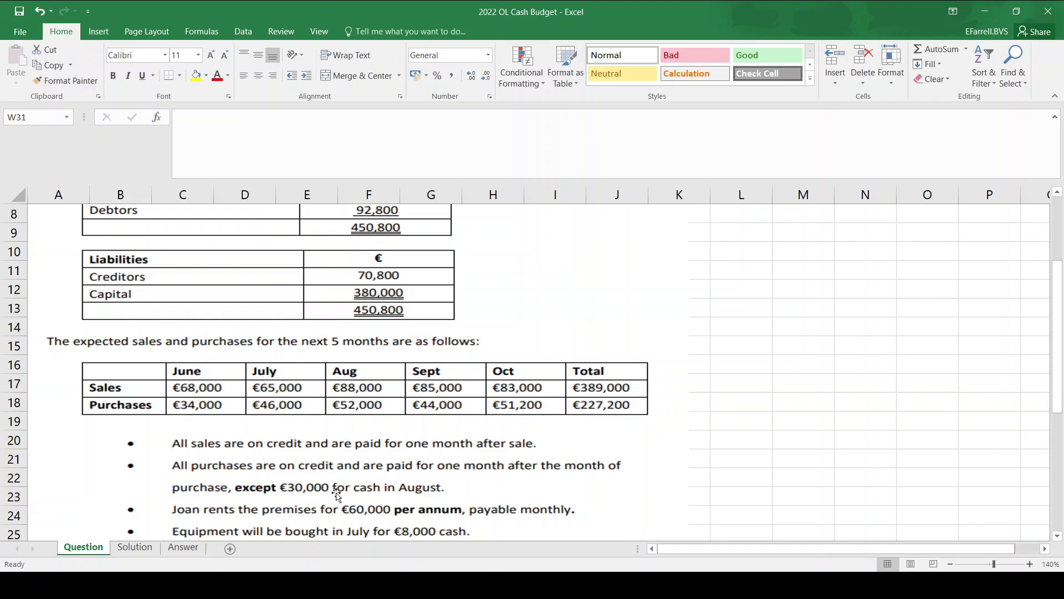
left_click(184, 547)
left_click(749, 377)
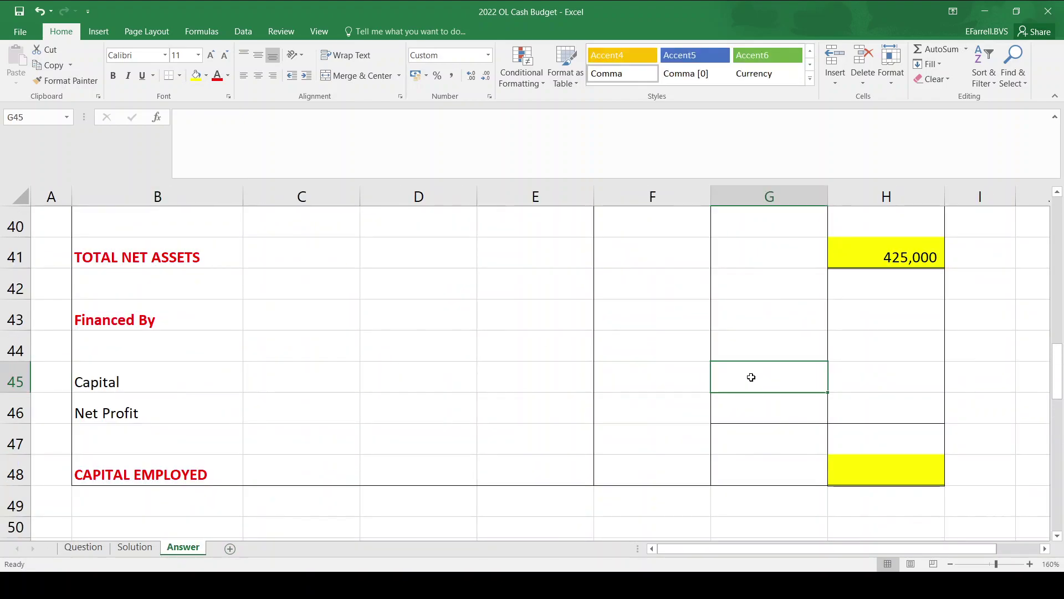
type("380000")
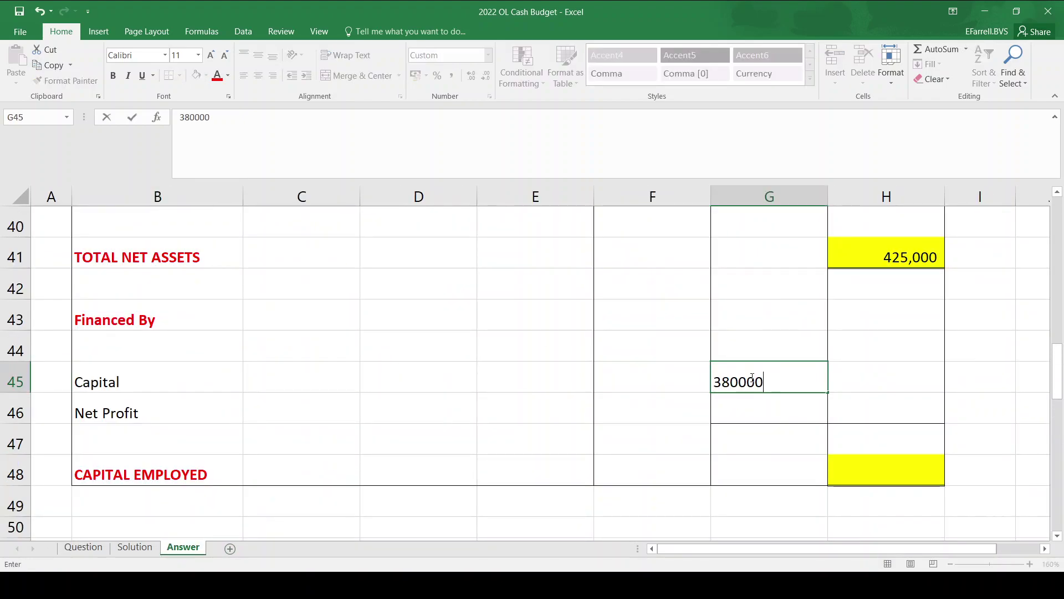
key("Return")
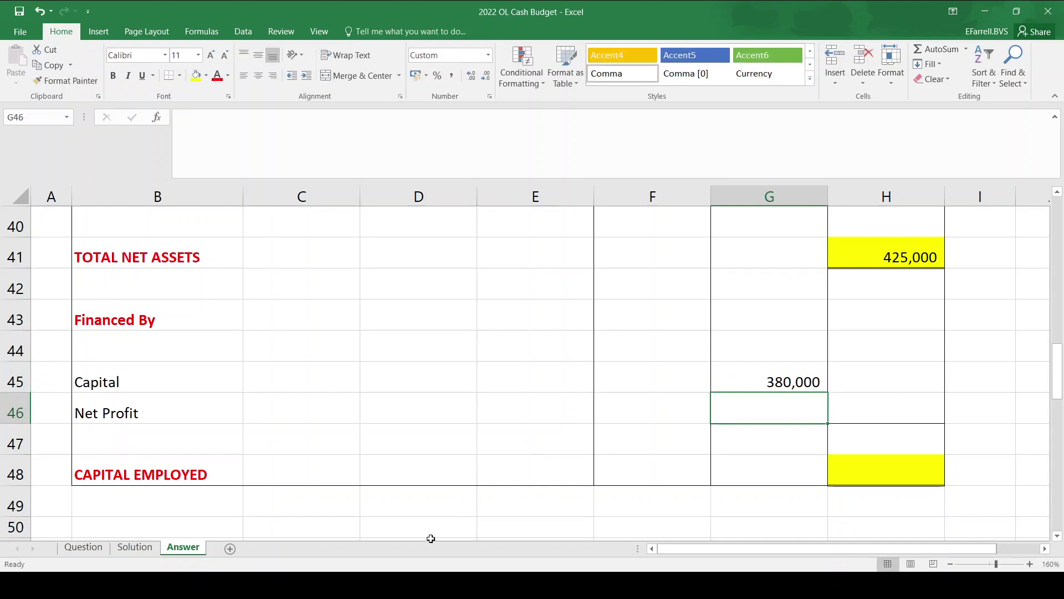
Look up the expected net profit on the Question sheet and enter 45000 for Net Profit in G46 of the Answer sheet.
left_click(83, 547)
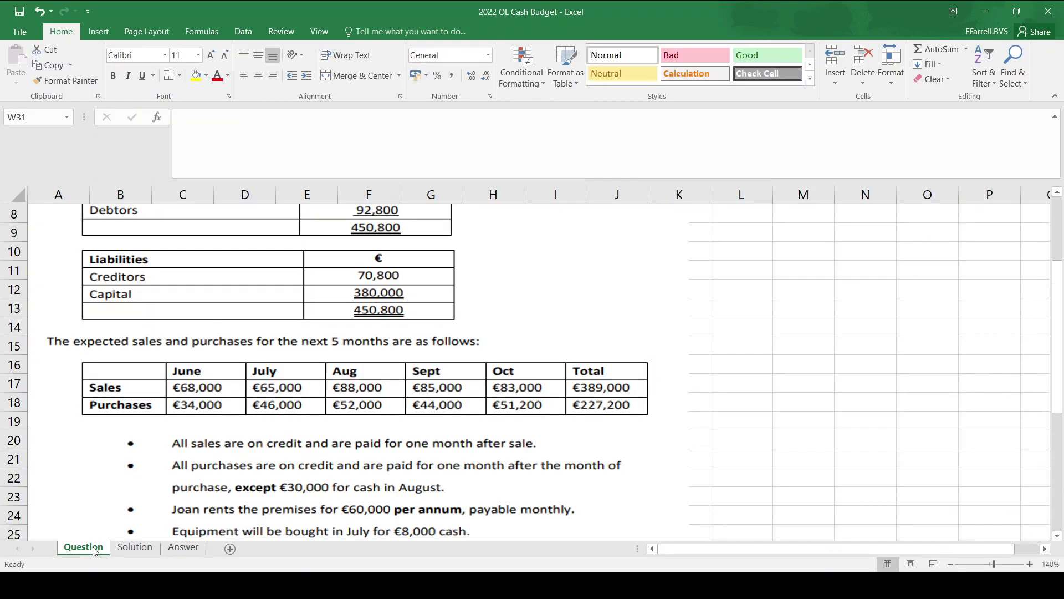
scroll(1061, 327, "down", 3)
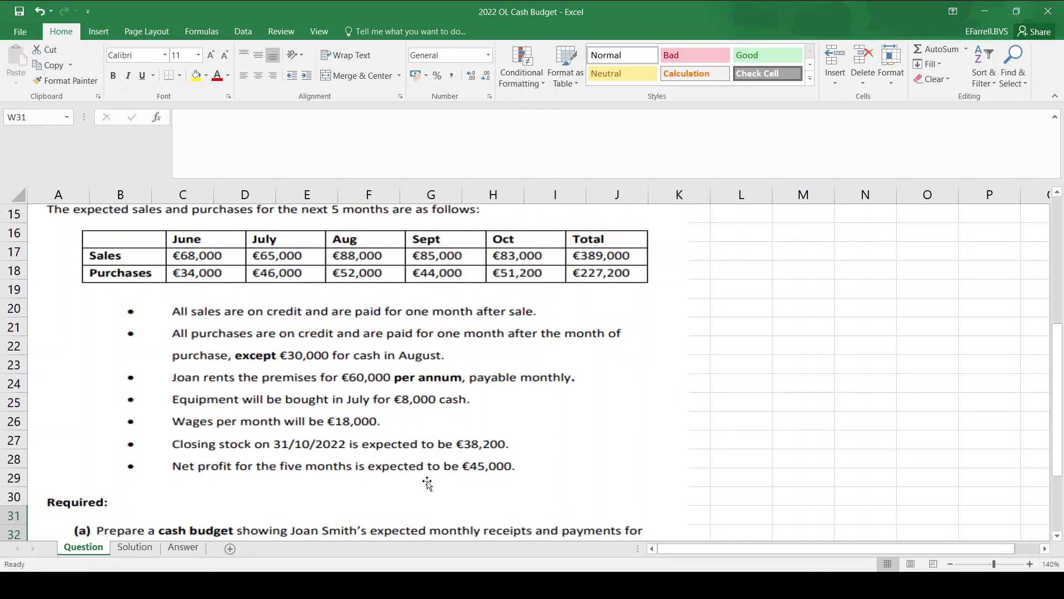
left_click(187, 547)
type("45000")
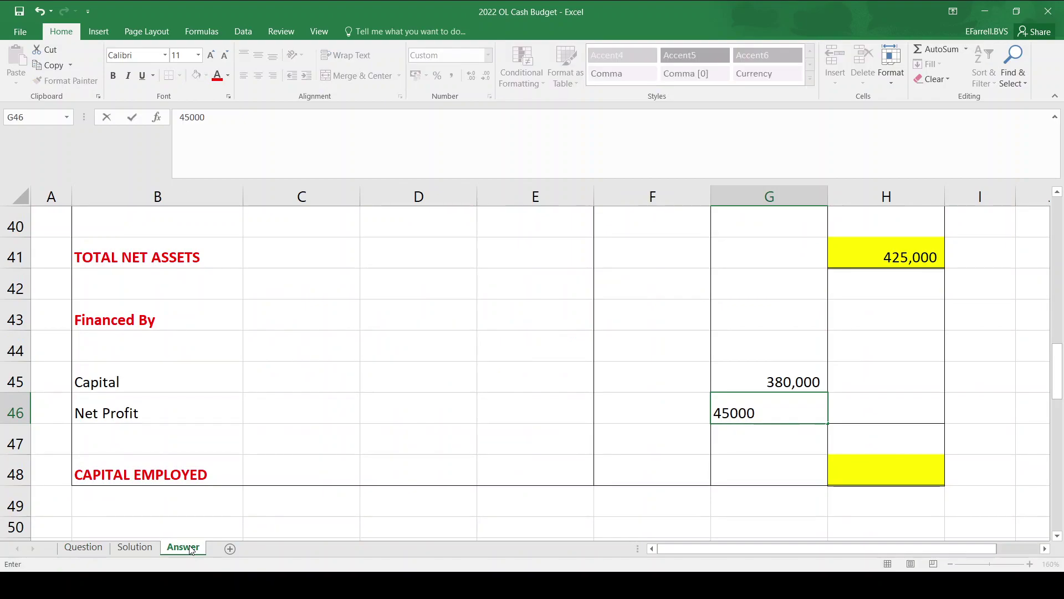
key("Return")
key("Right")
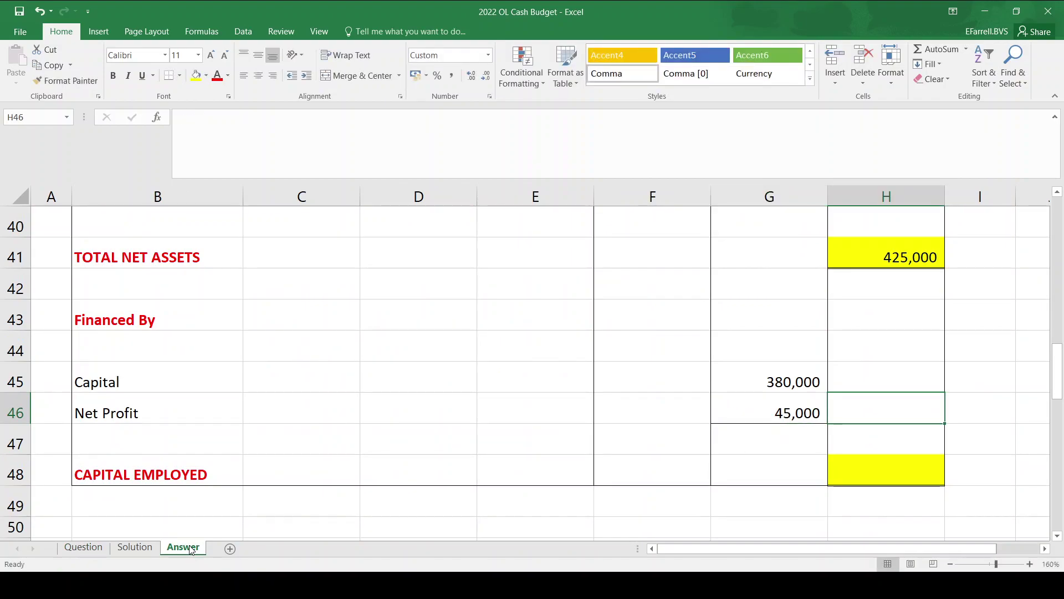
type("=")
key("Up")
key("Return")
Calculate Capital Employed in H48 by adding Capital and Net Profit with =G45+G46.
key("Down")
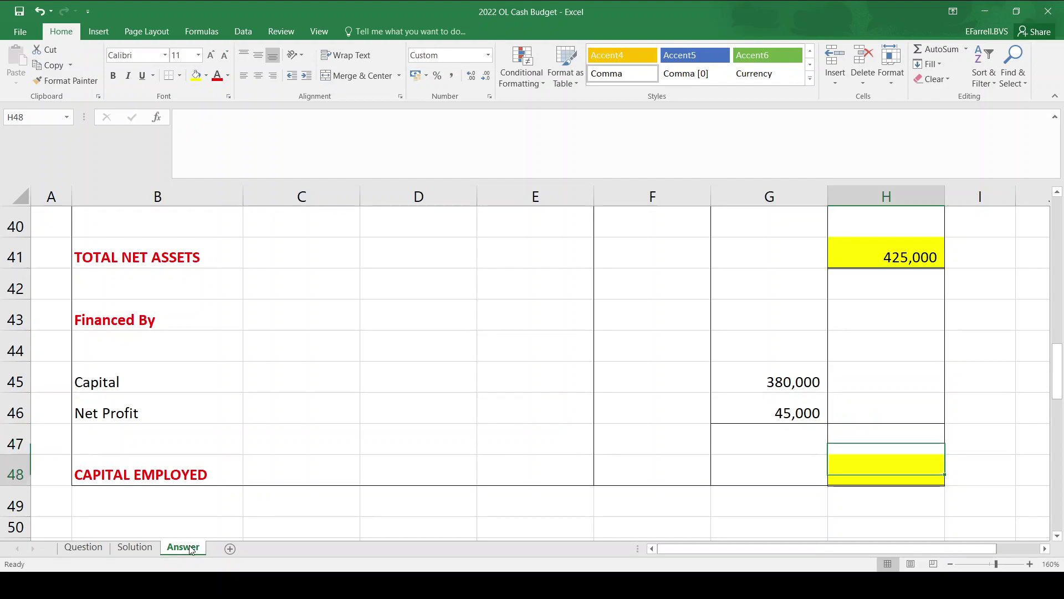
type("=")
key("Up")
key("Up")
key("Up")
key("Left")
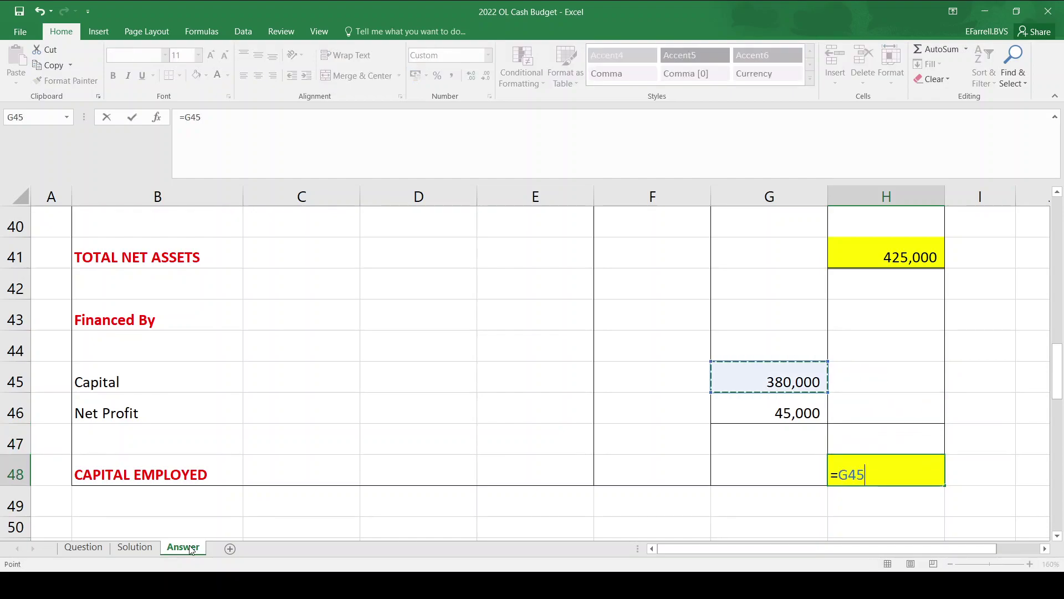
type("+")
key("Left")
key("Up")
key("Up")
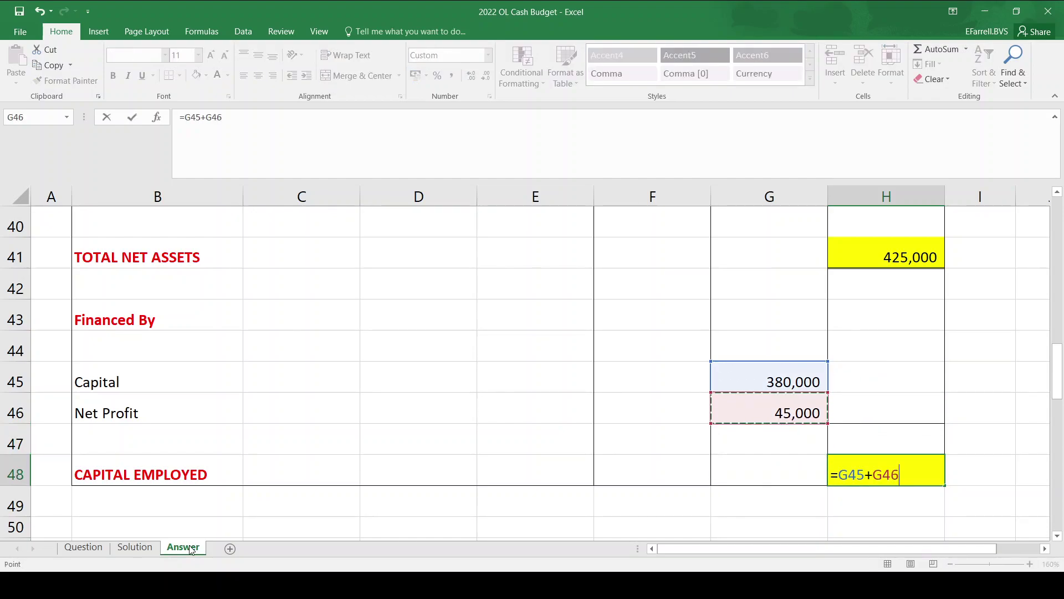
key("Return")
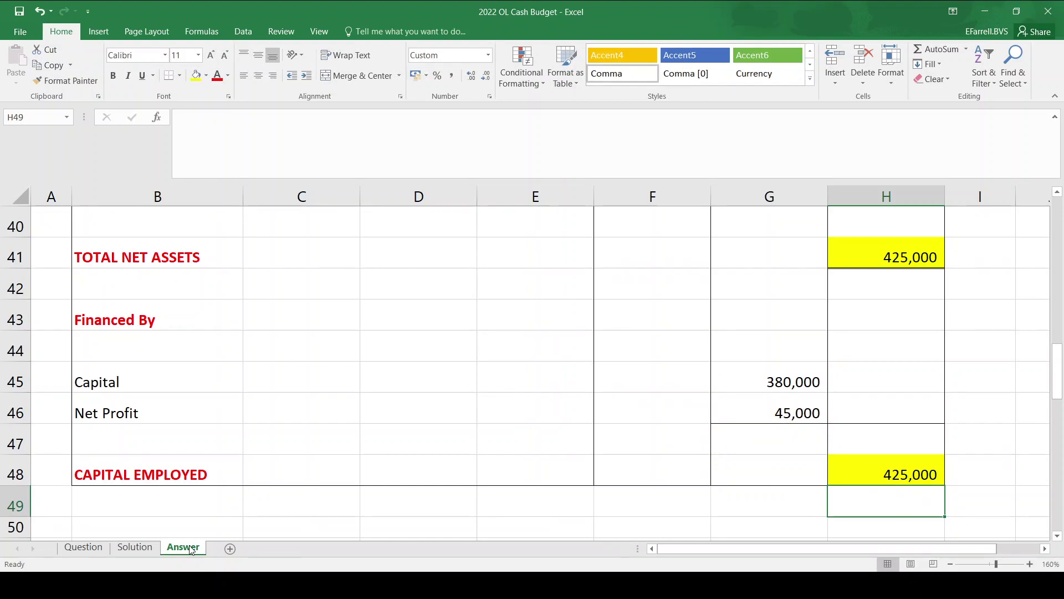